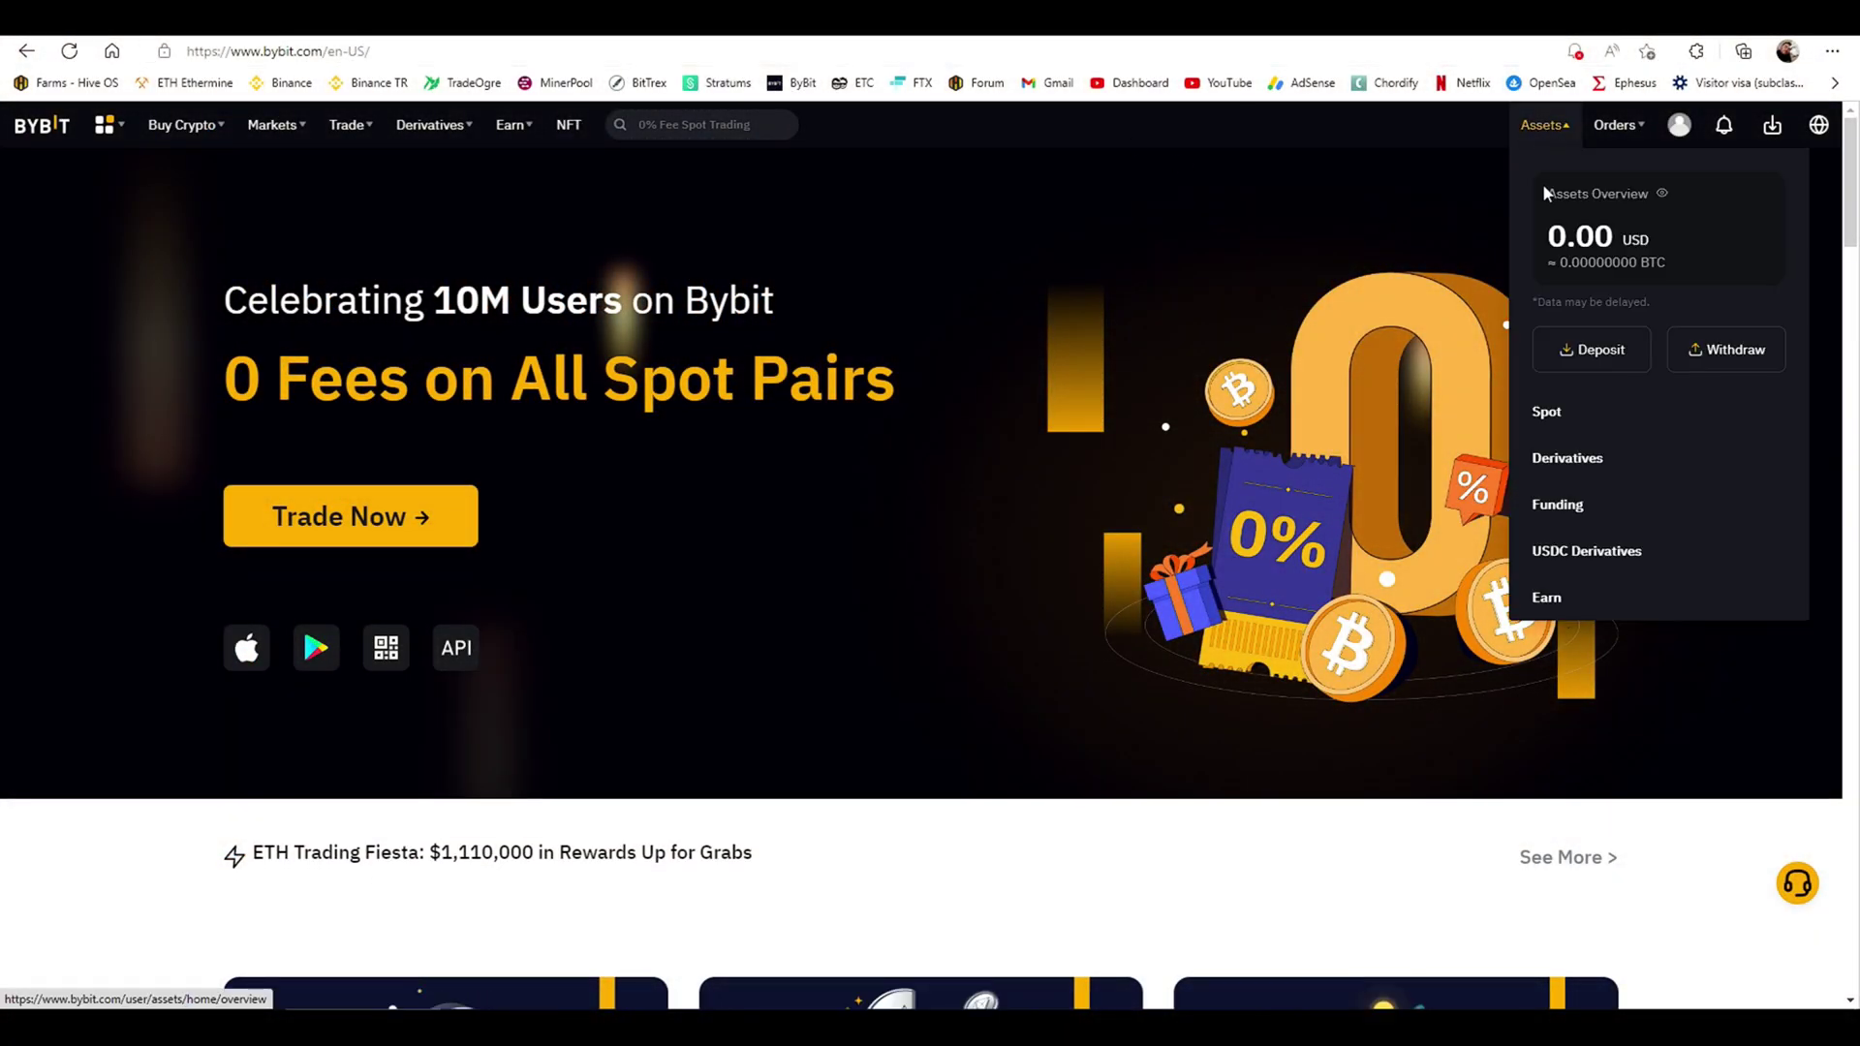
Copy the ETHW deposit address from Bybit's Spot account after acknowledging the deposit notice
click(1542, 419)
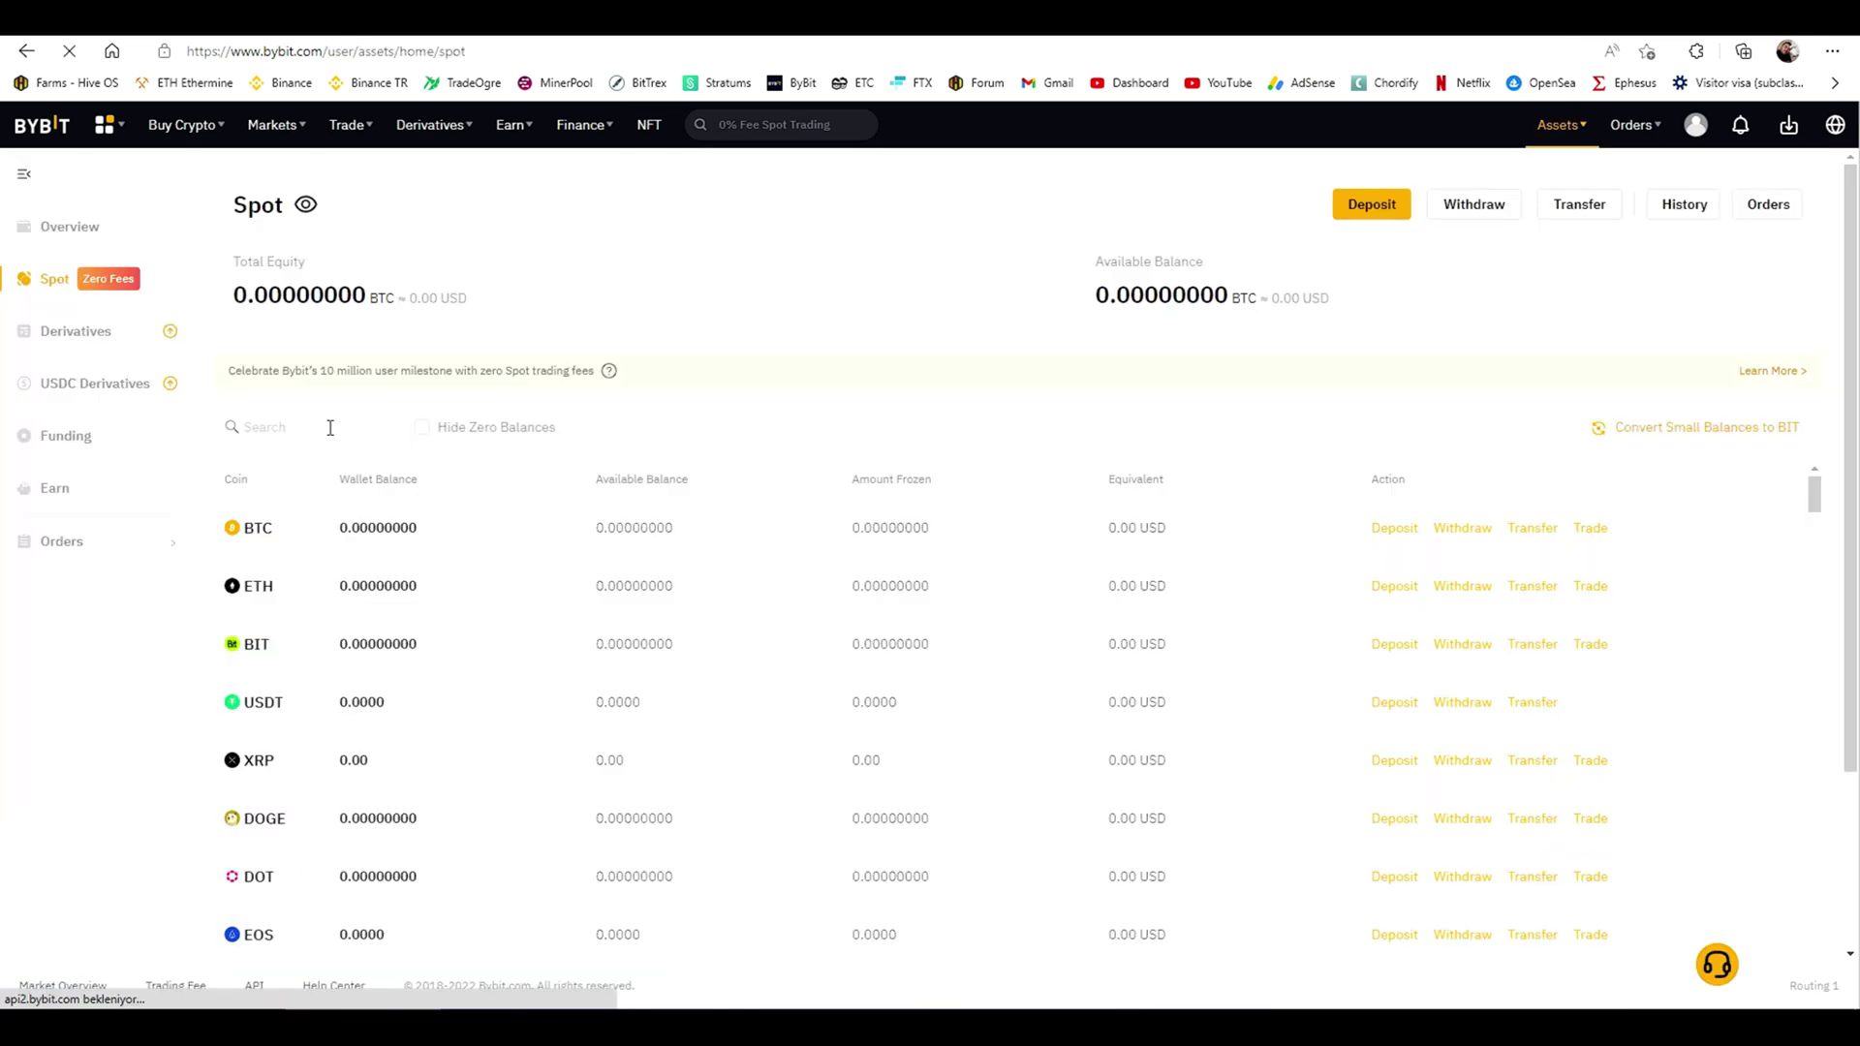
text(eth)
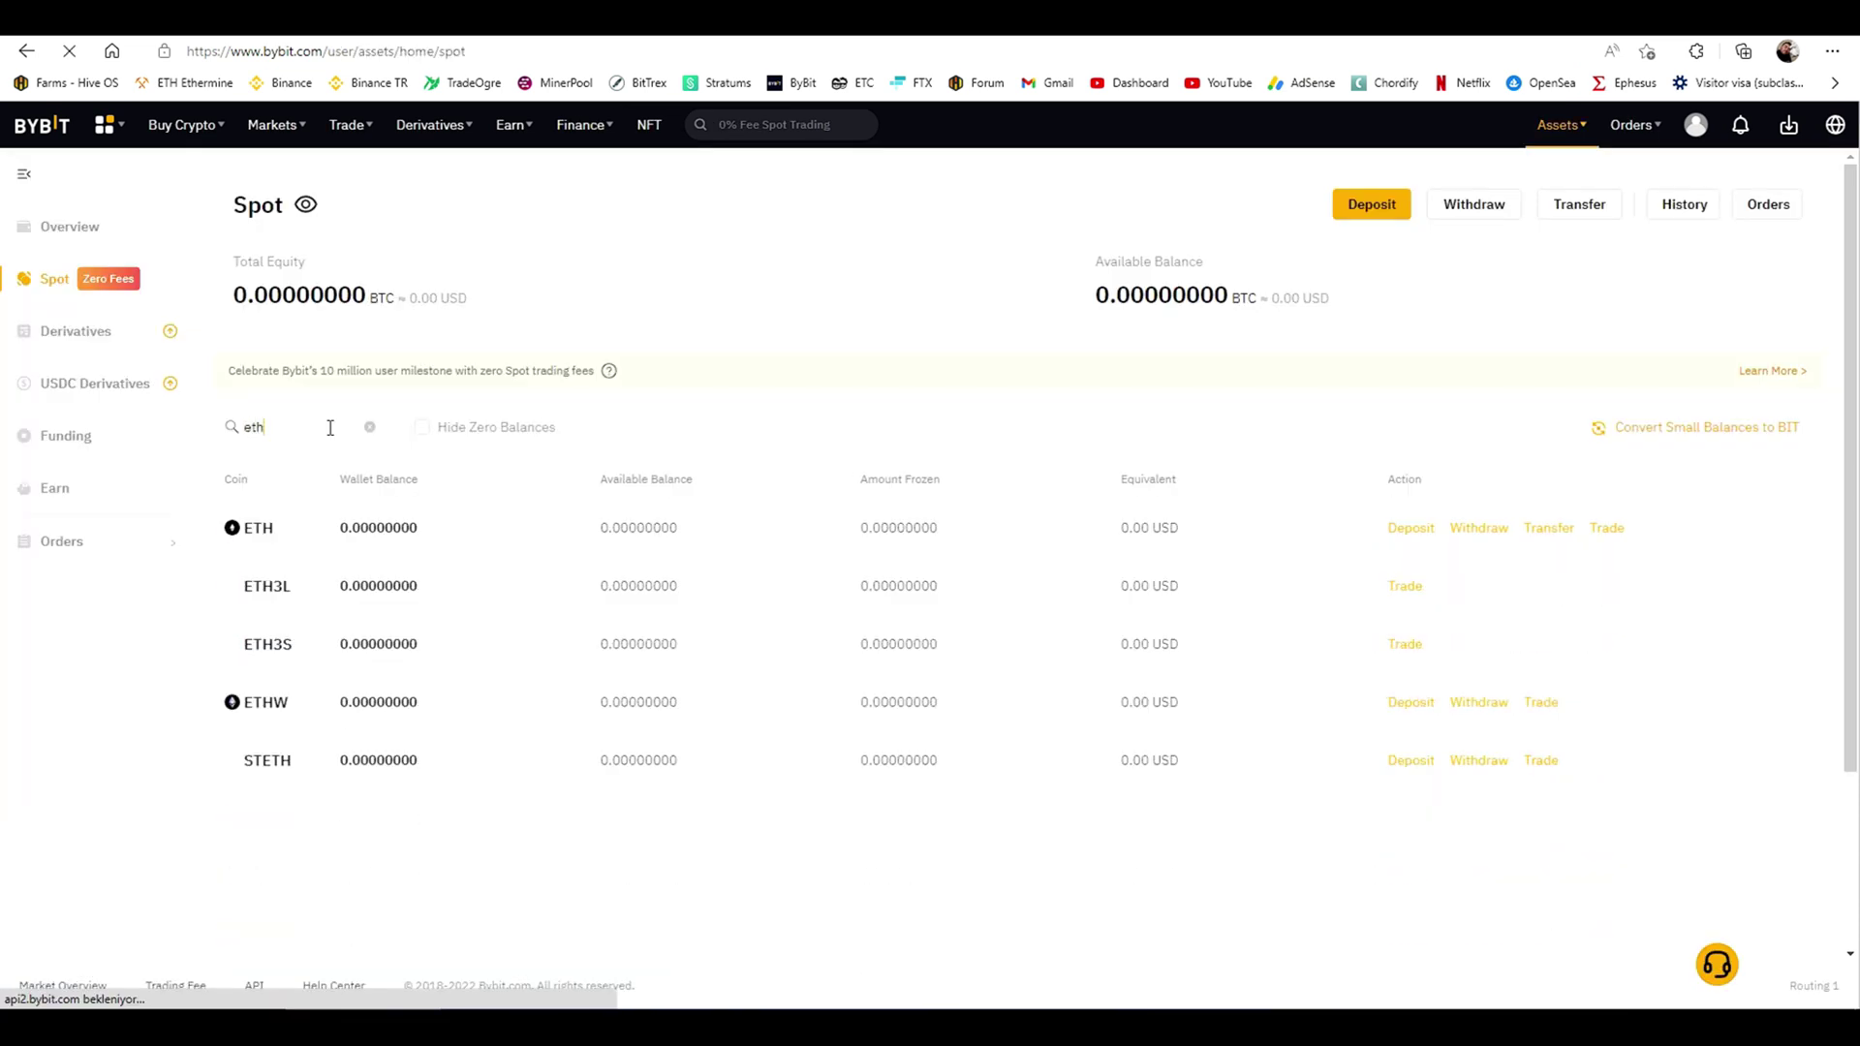
text(w)
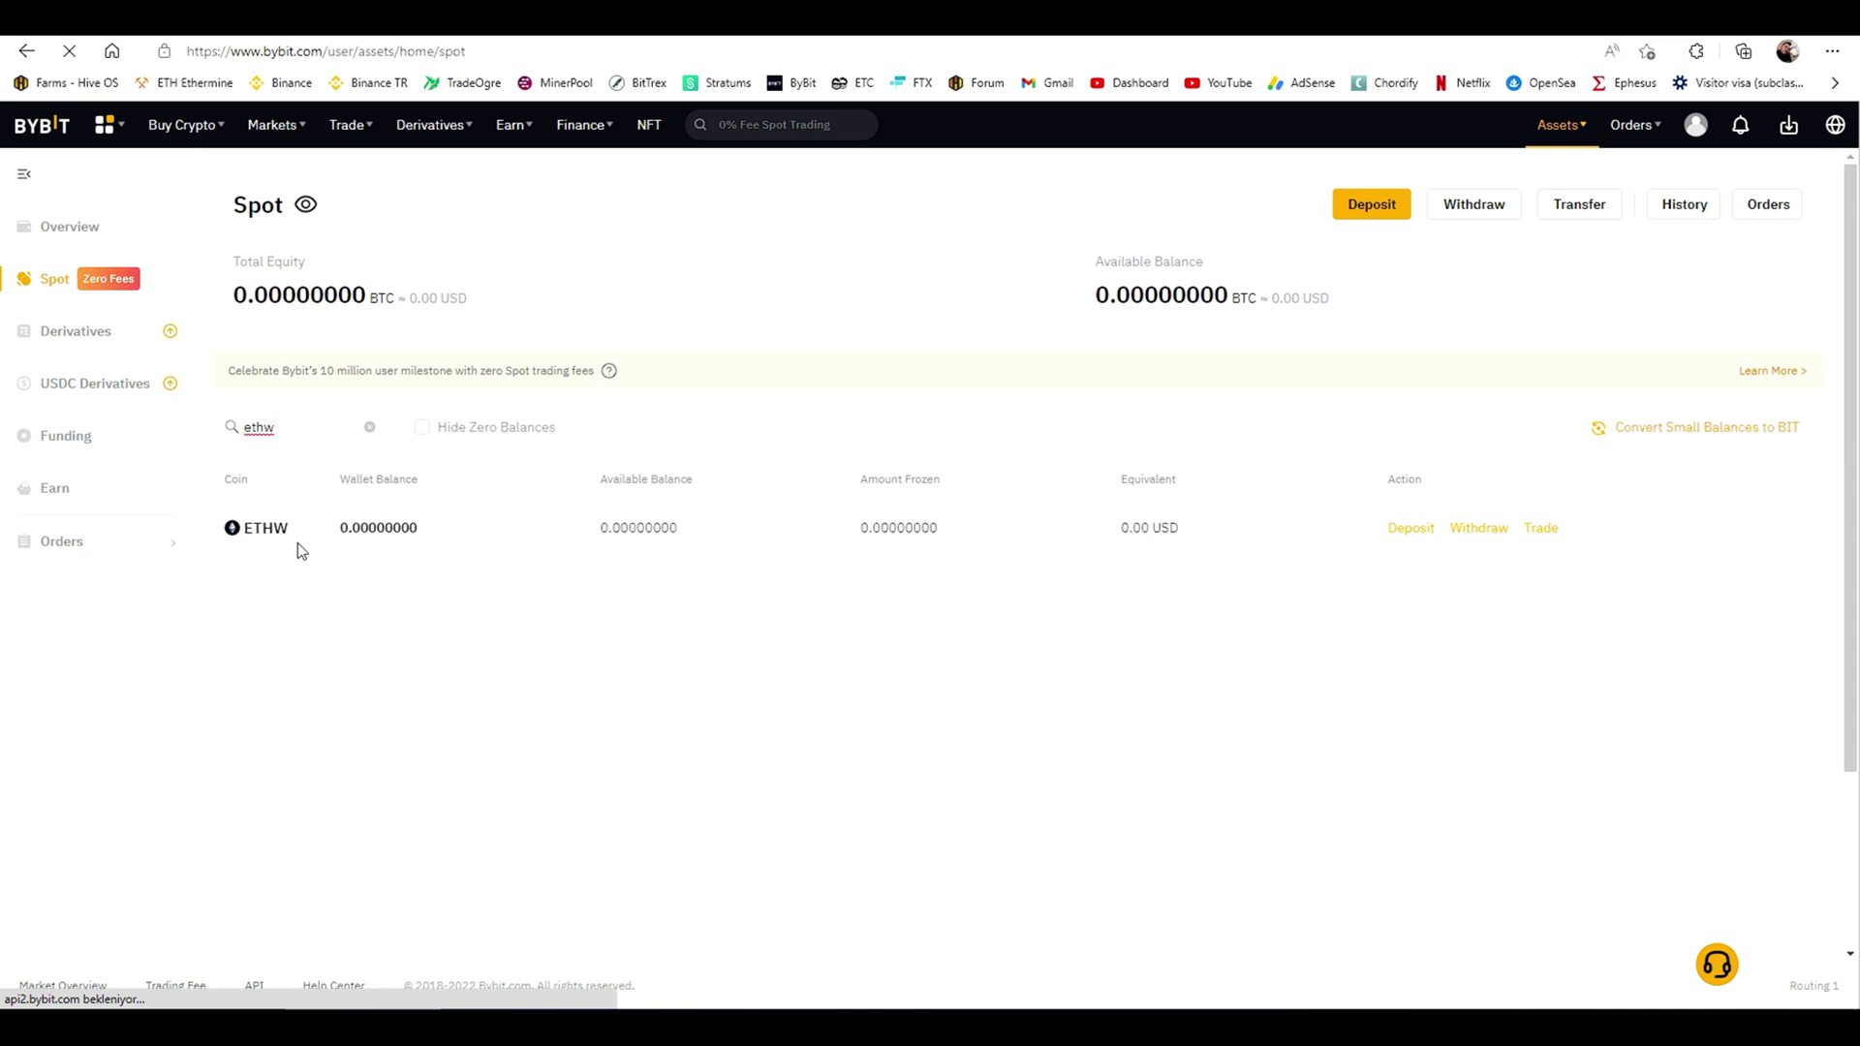
click(1411, 532)
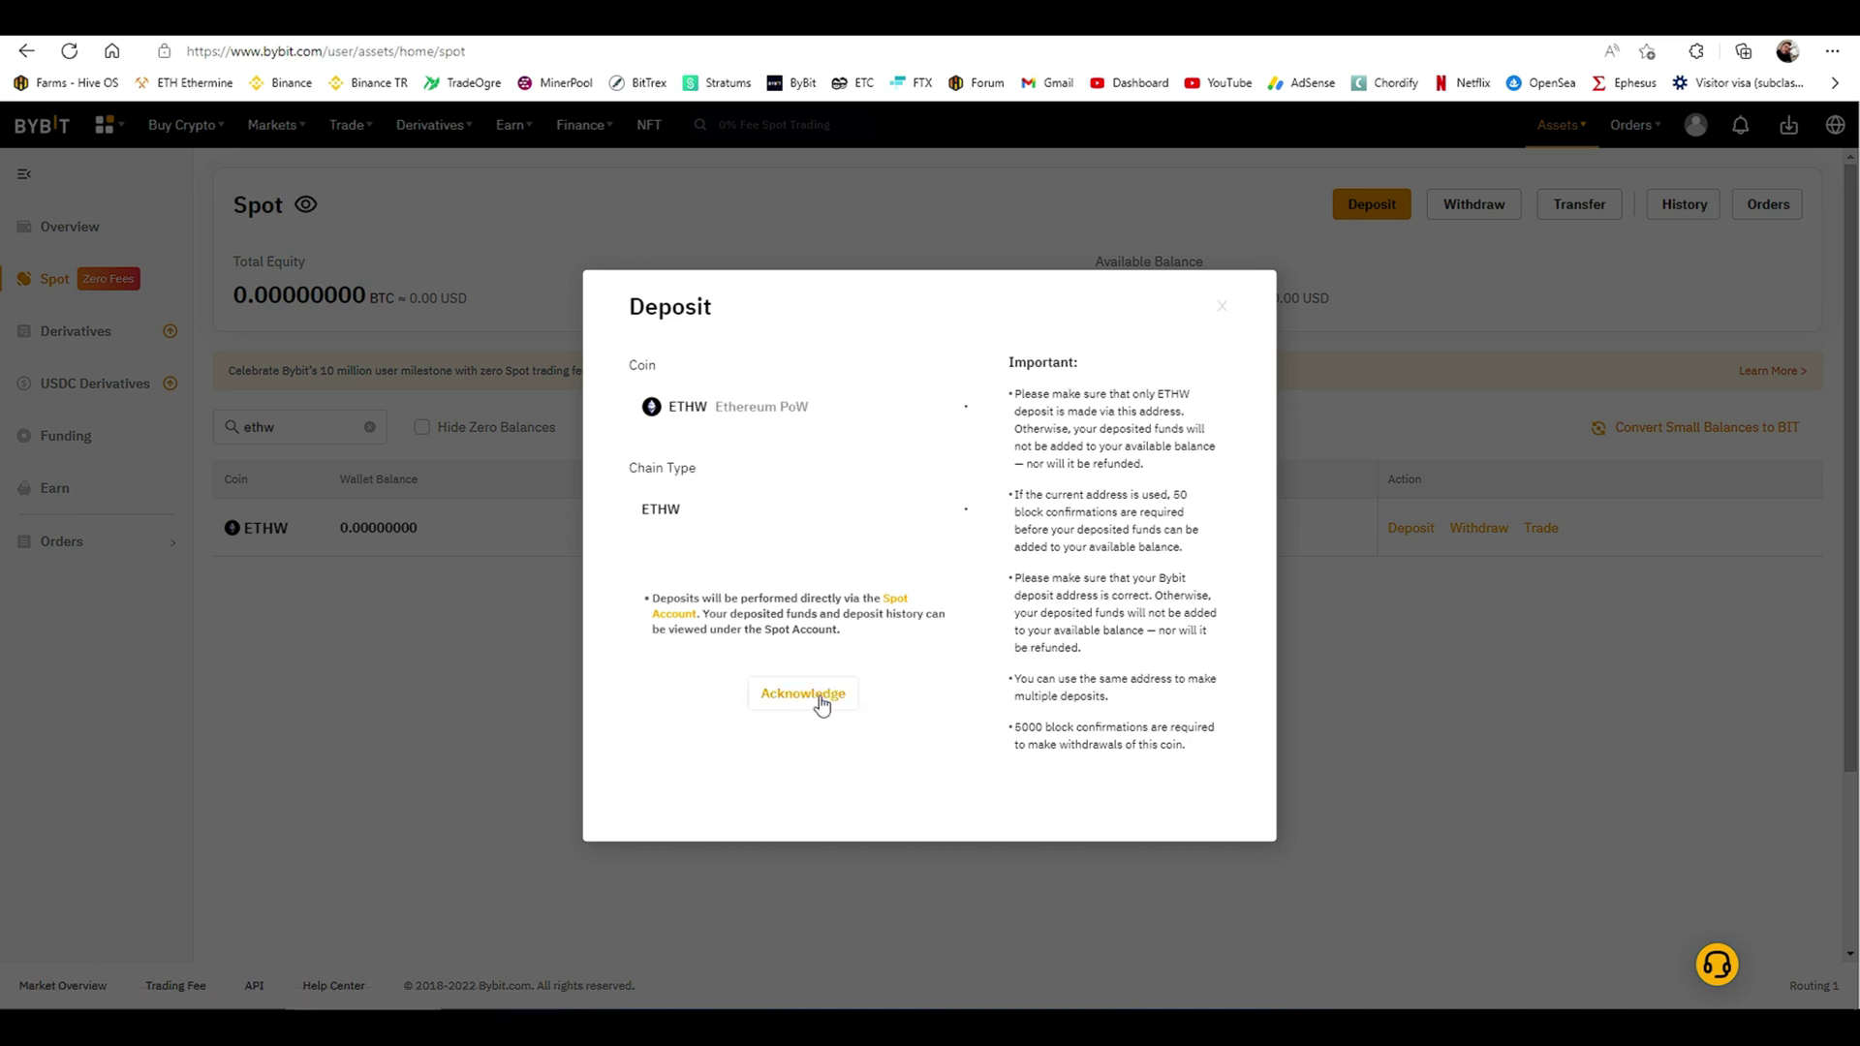
click(820, 697)
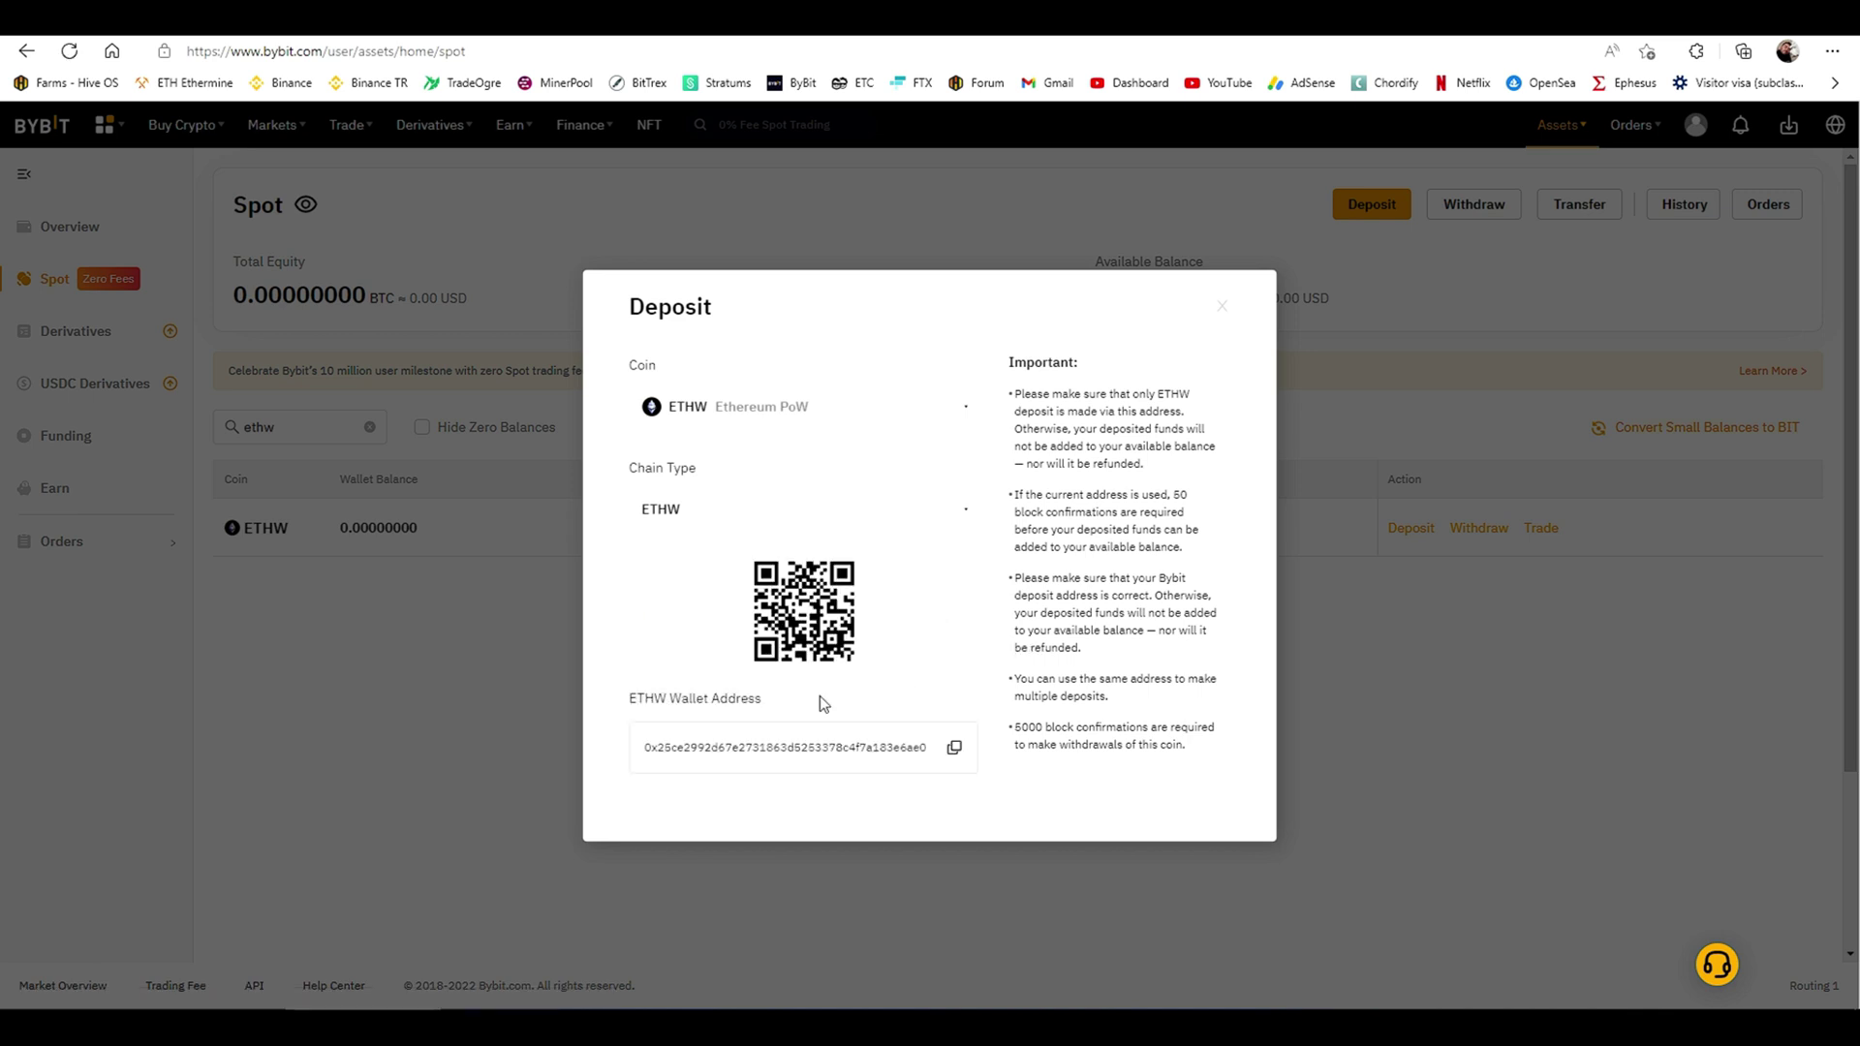
click(953, 751)
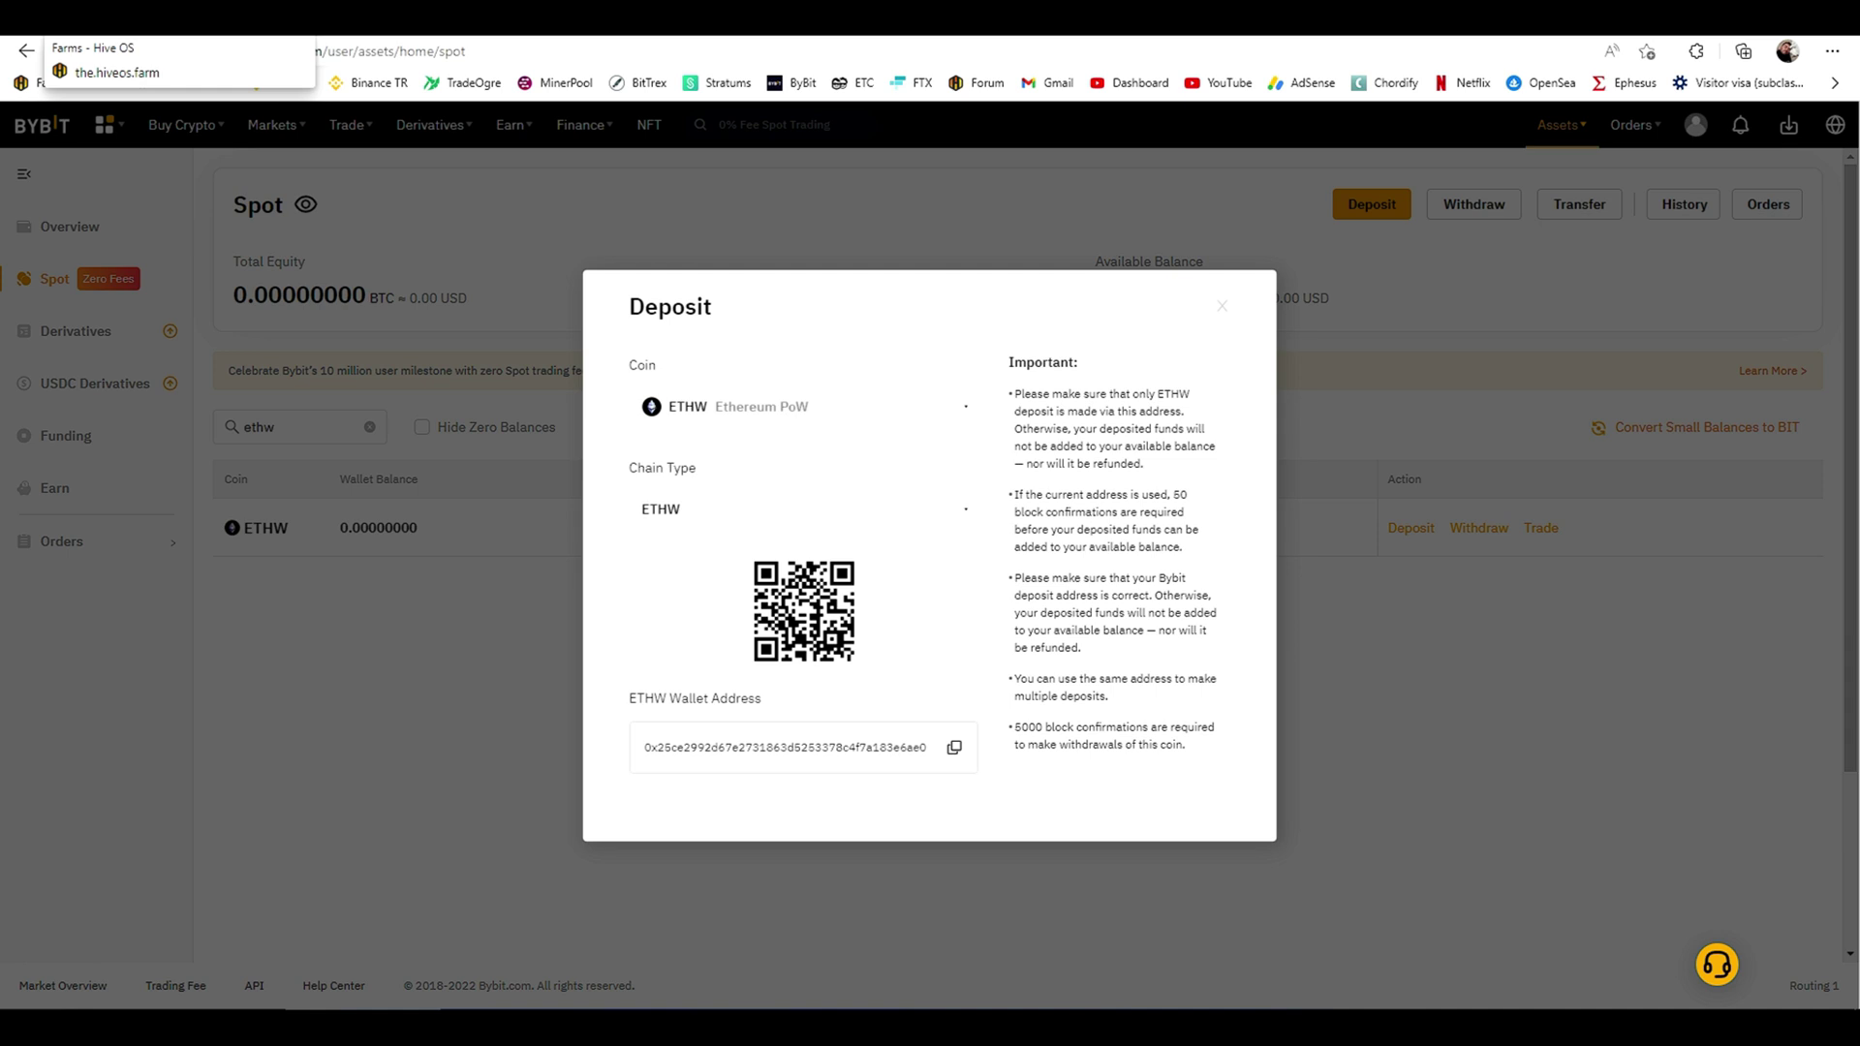
Create Hive OS ETHW wallet 'ETHW2' with the pasted Bybit address and source bybit
click(59, 82)
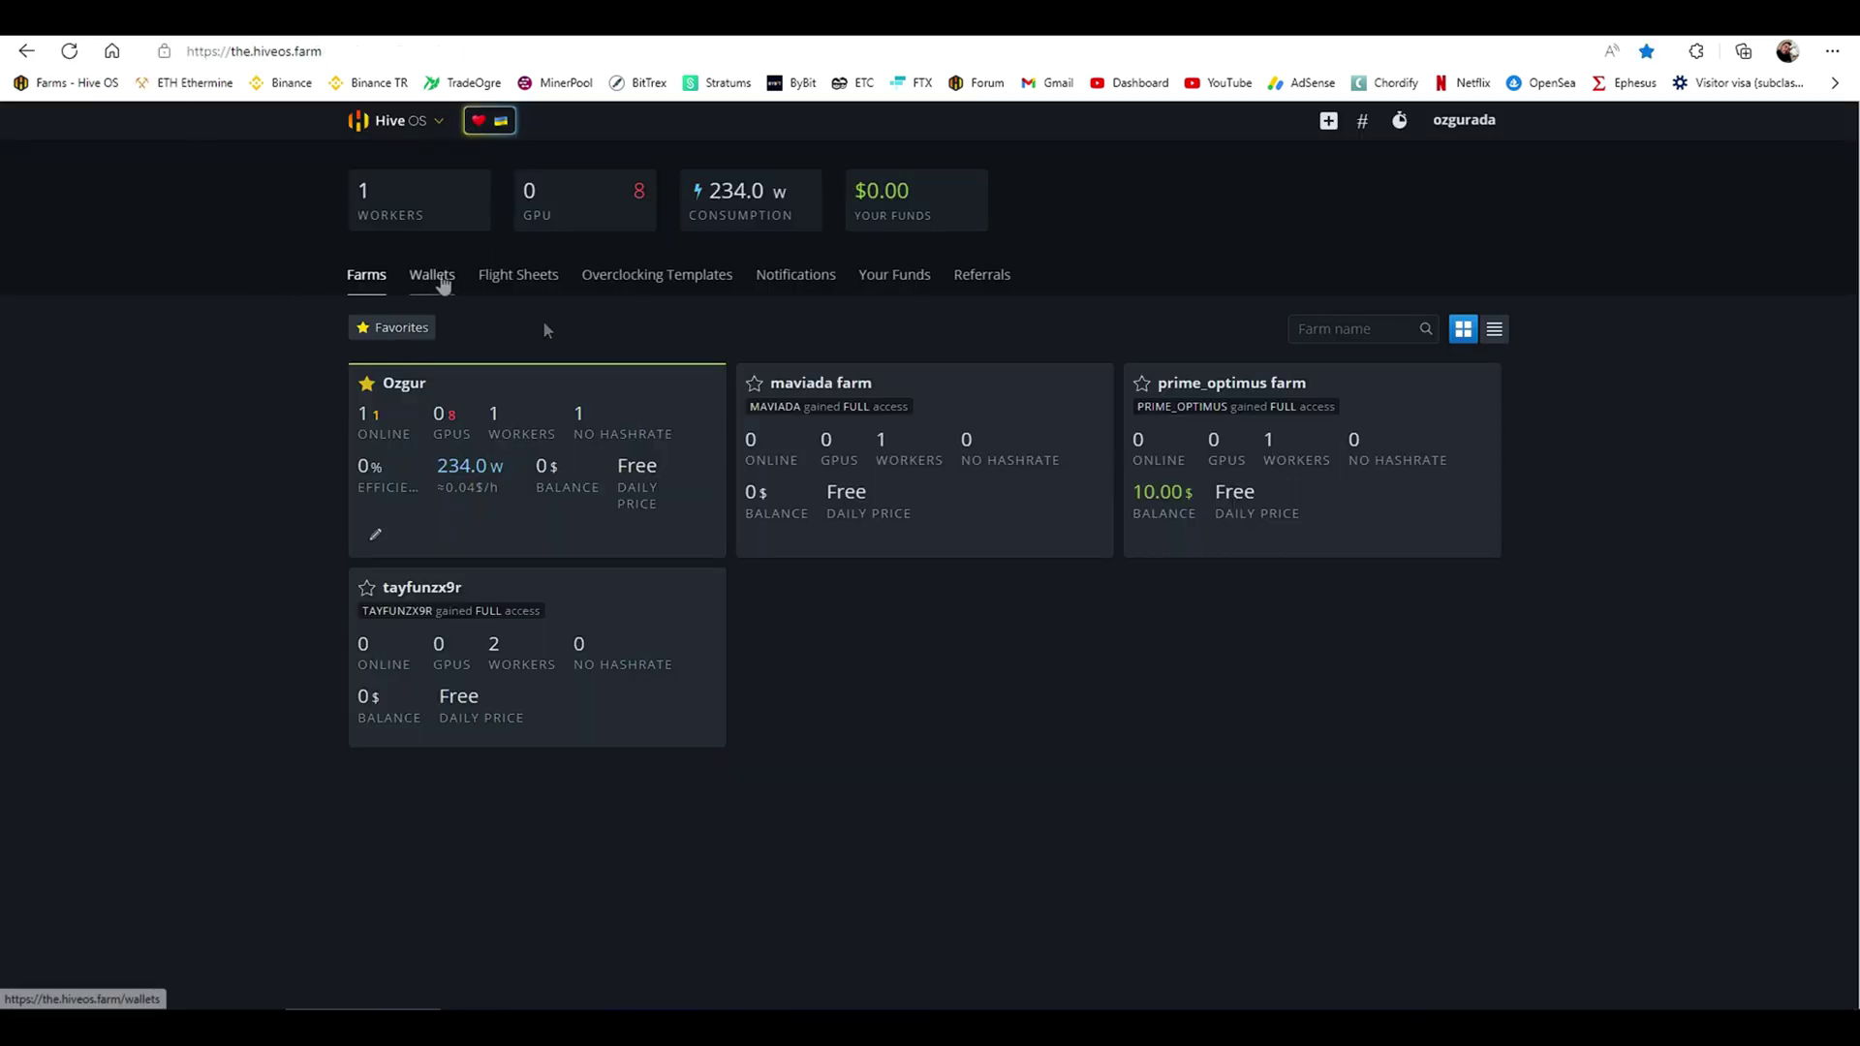
click(443, 282)
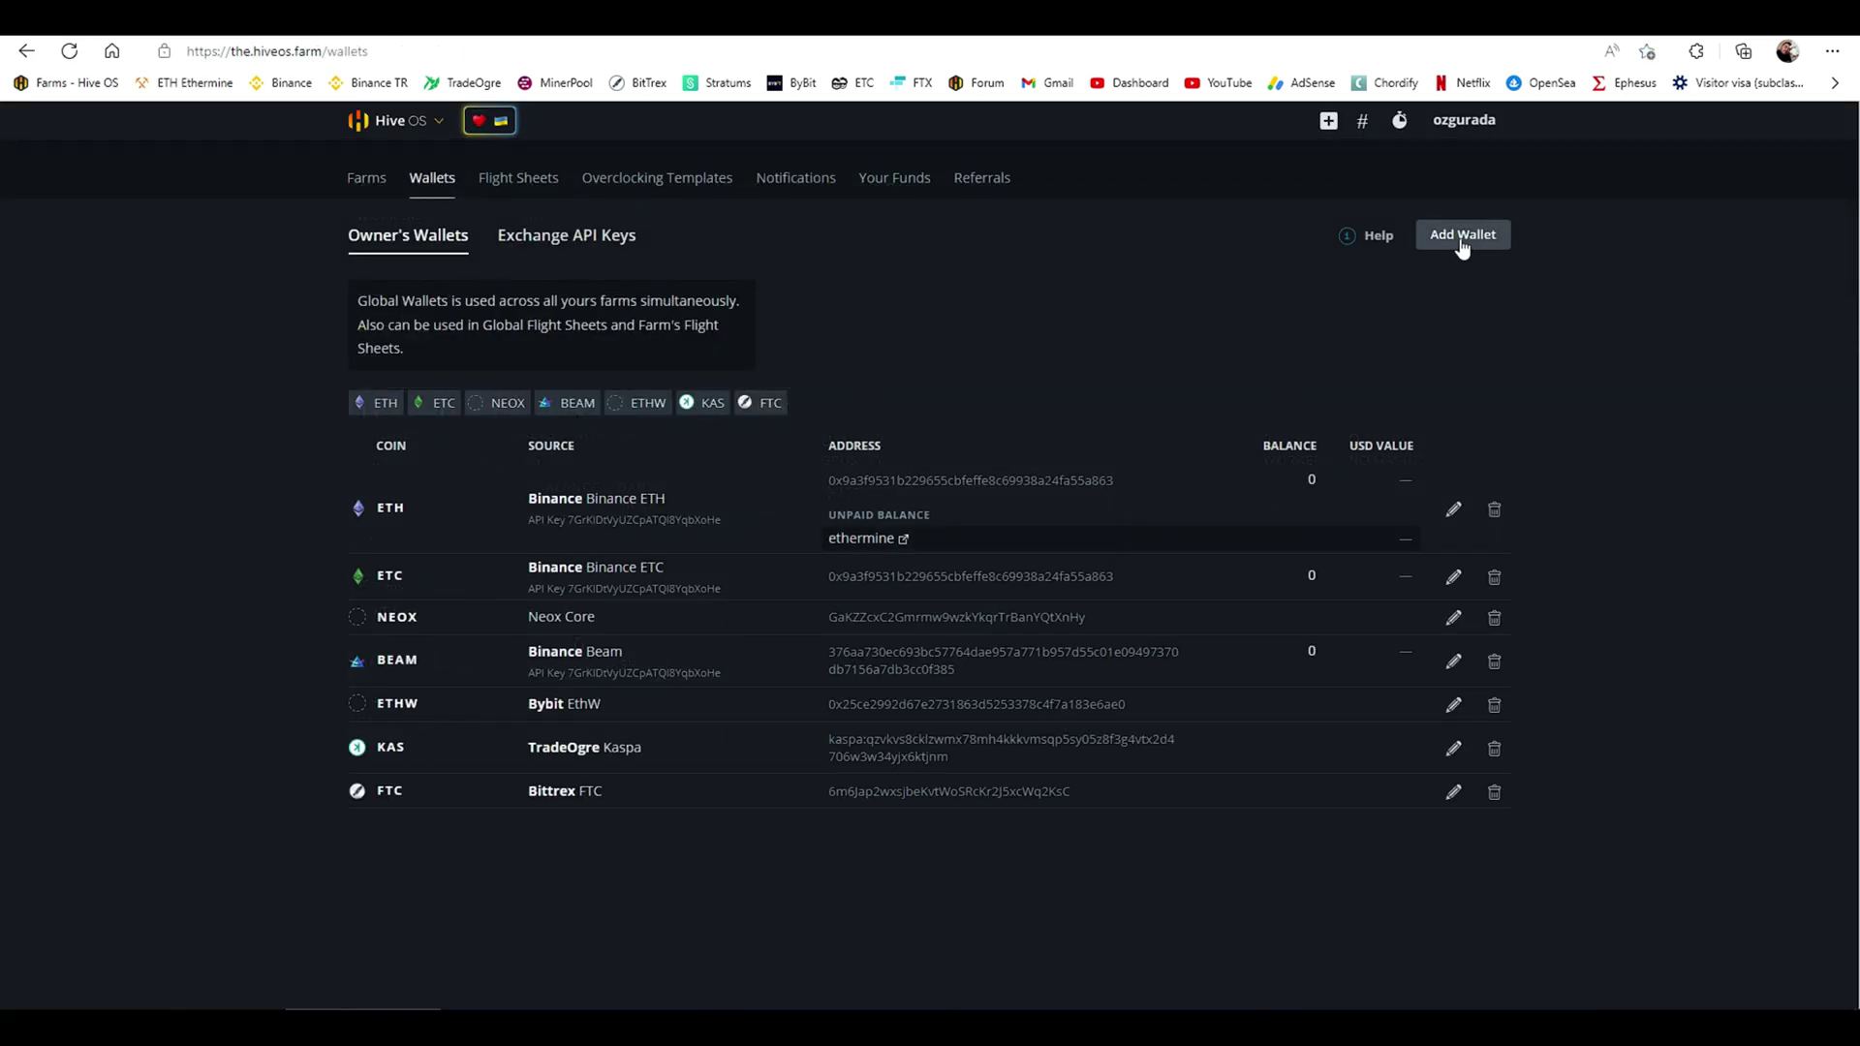
click(1462, 241)
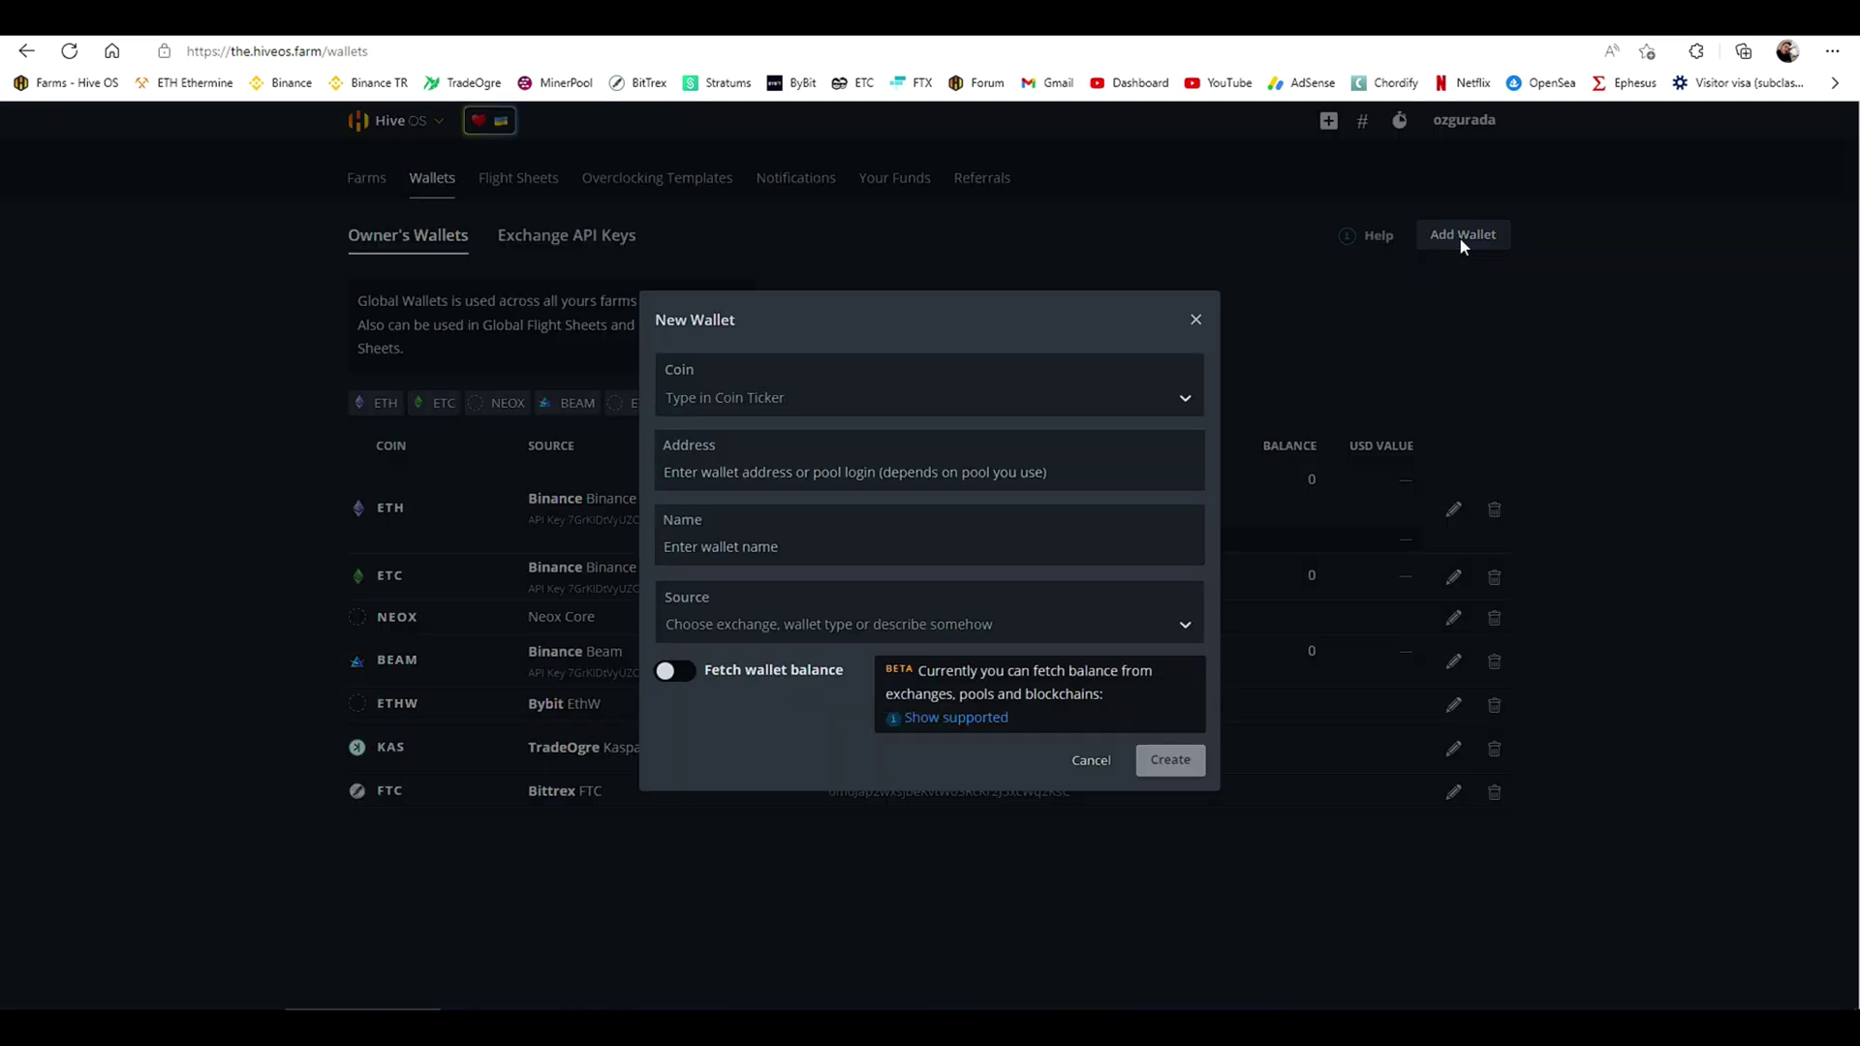
click(785, 395)
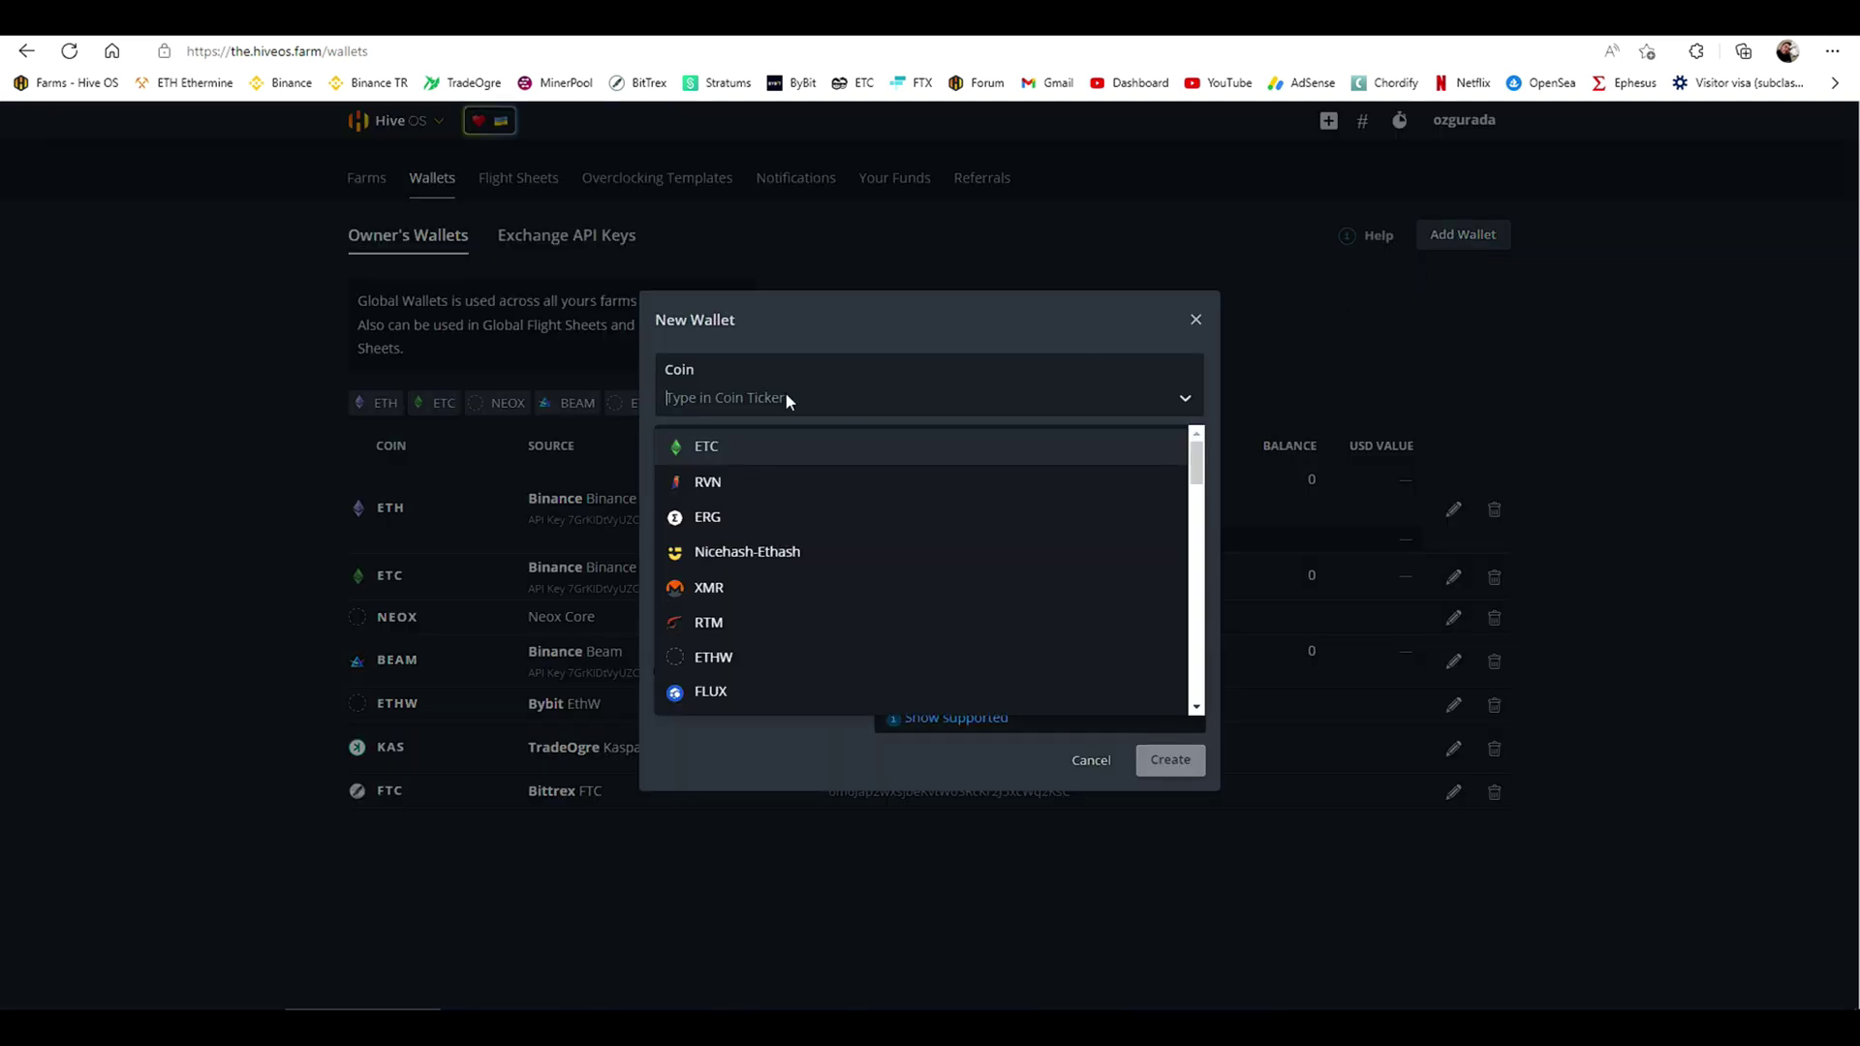
click(753, 657)
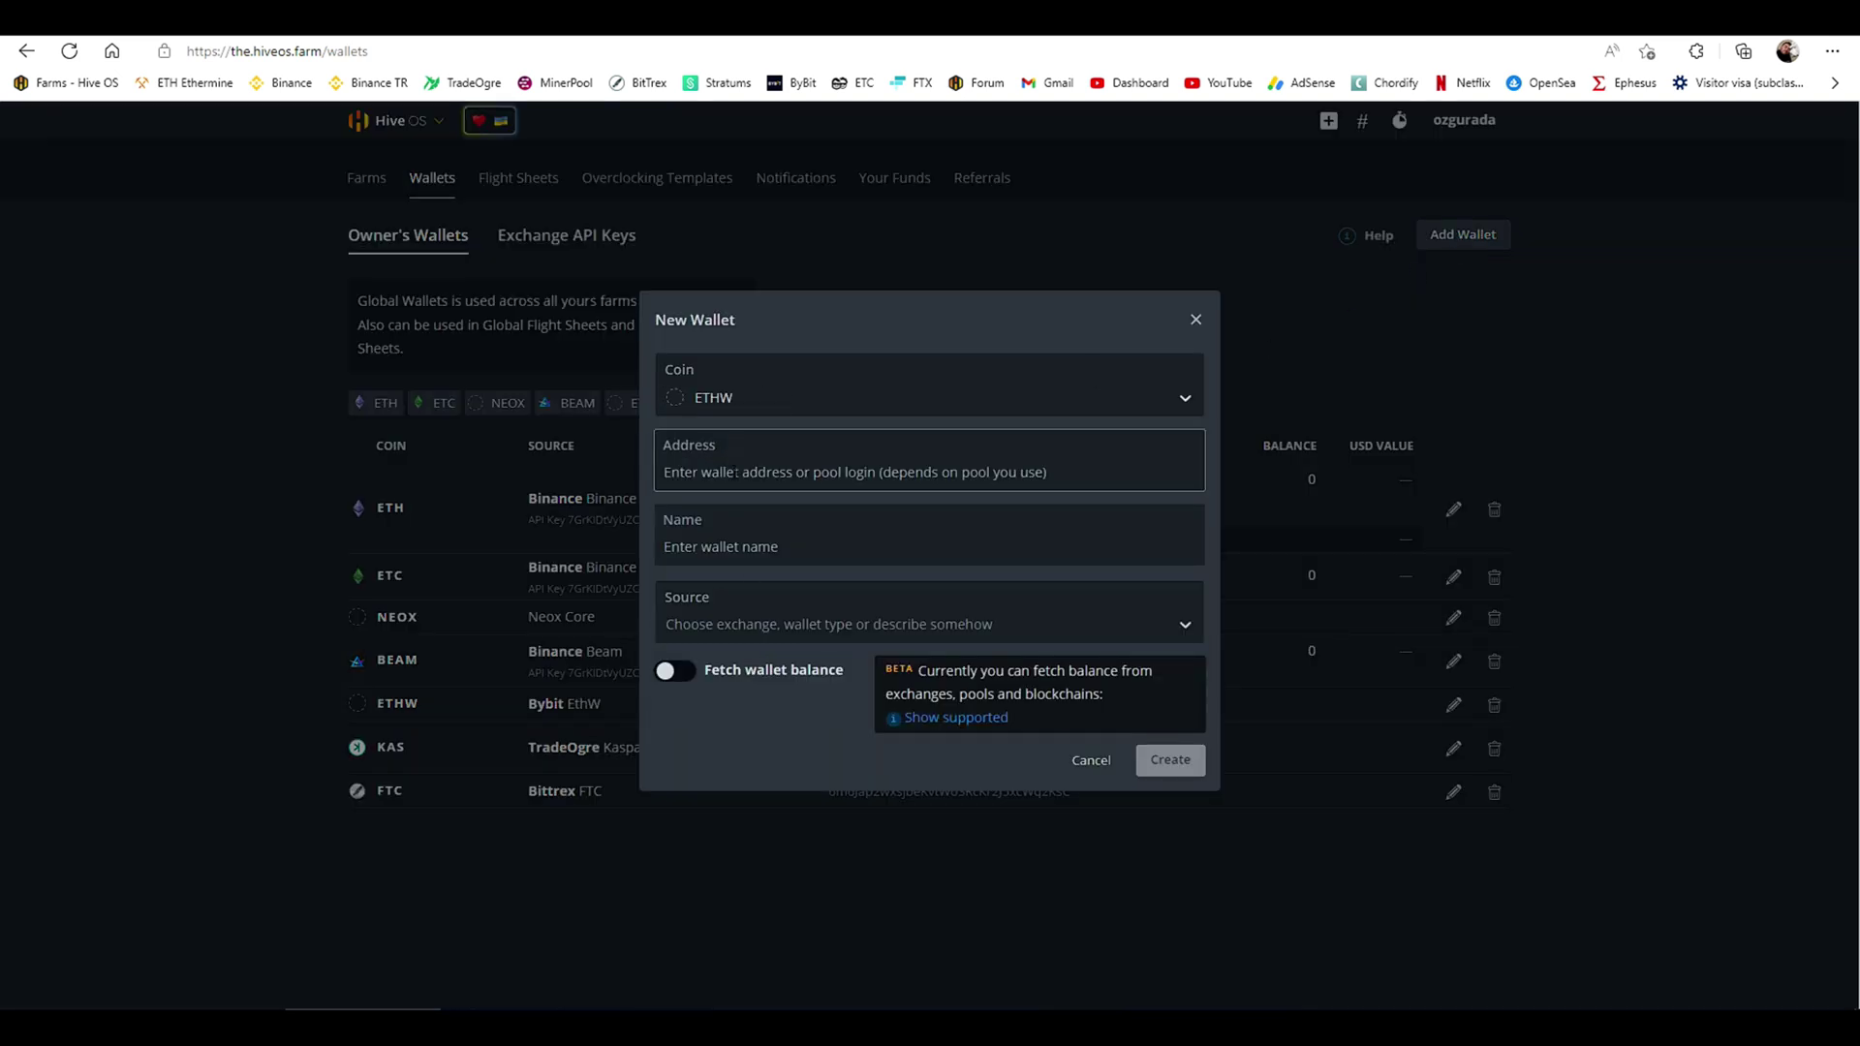
key(ctrl+v)
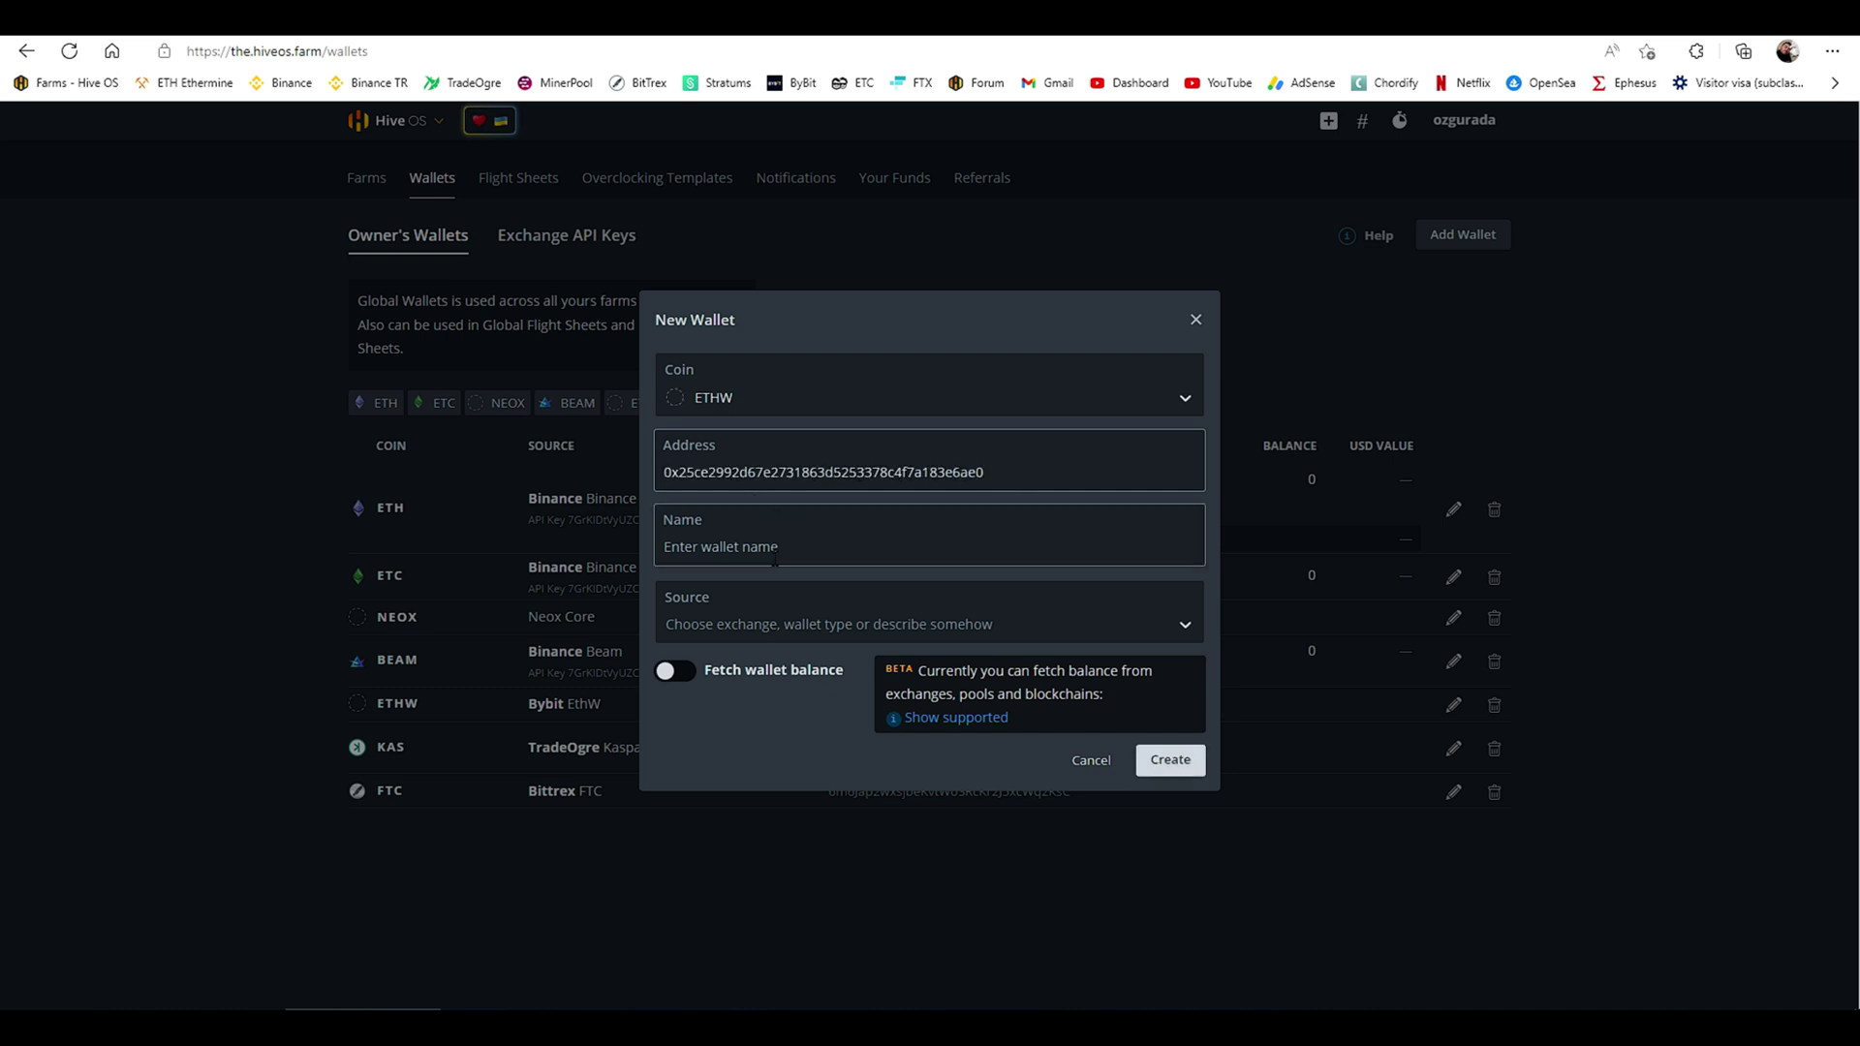
click(775, 553)
text(E)
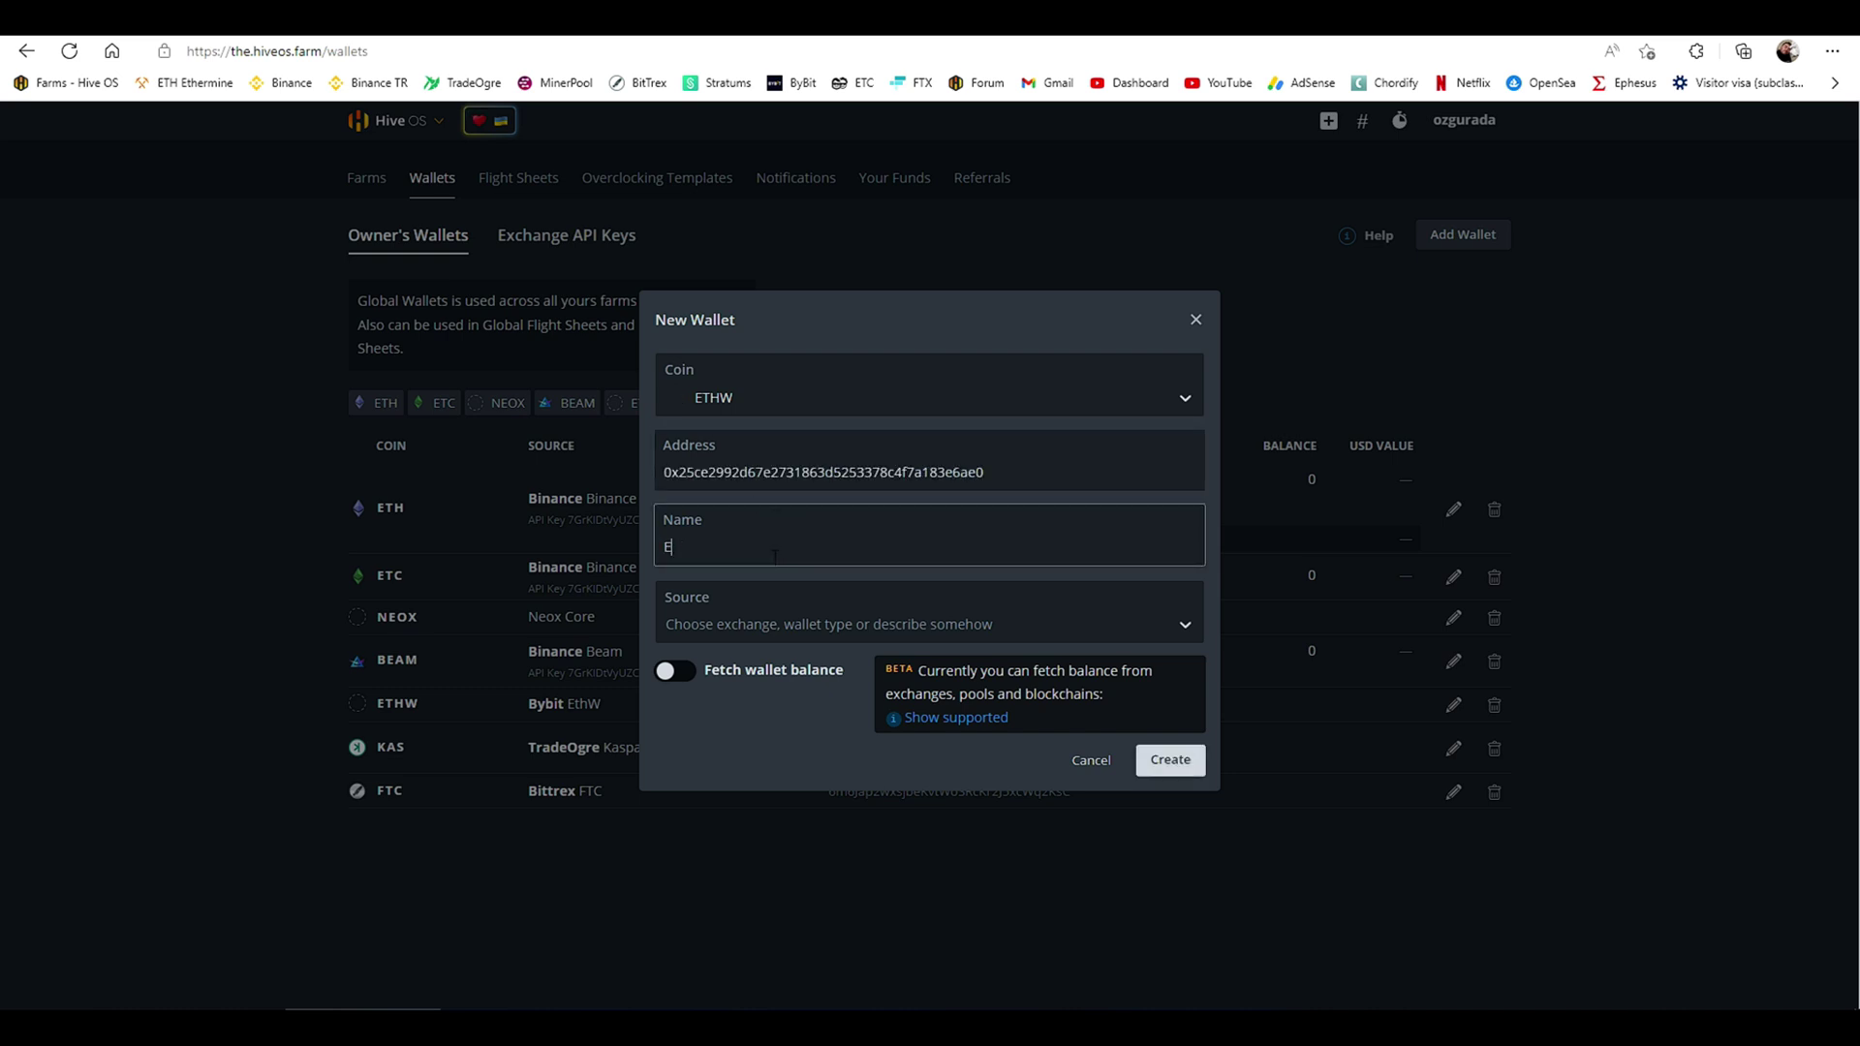
text(THW2)
click(818, 629)
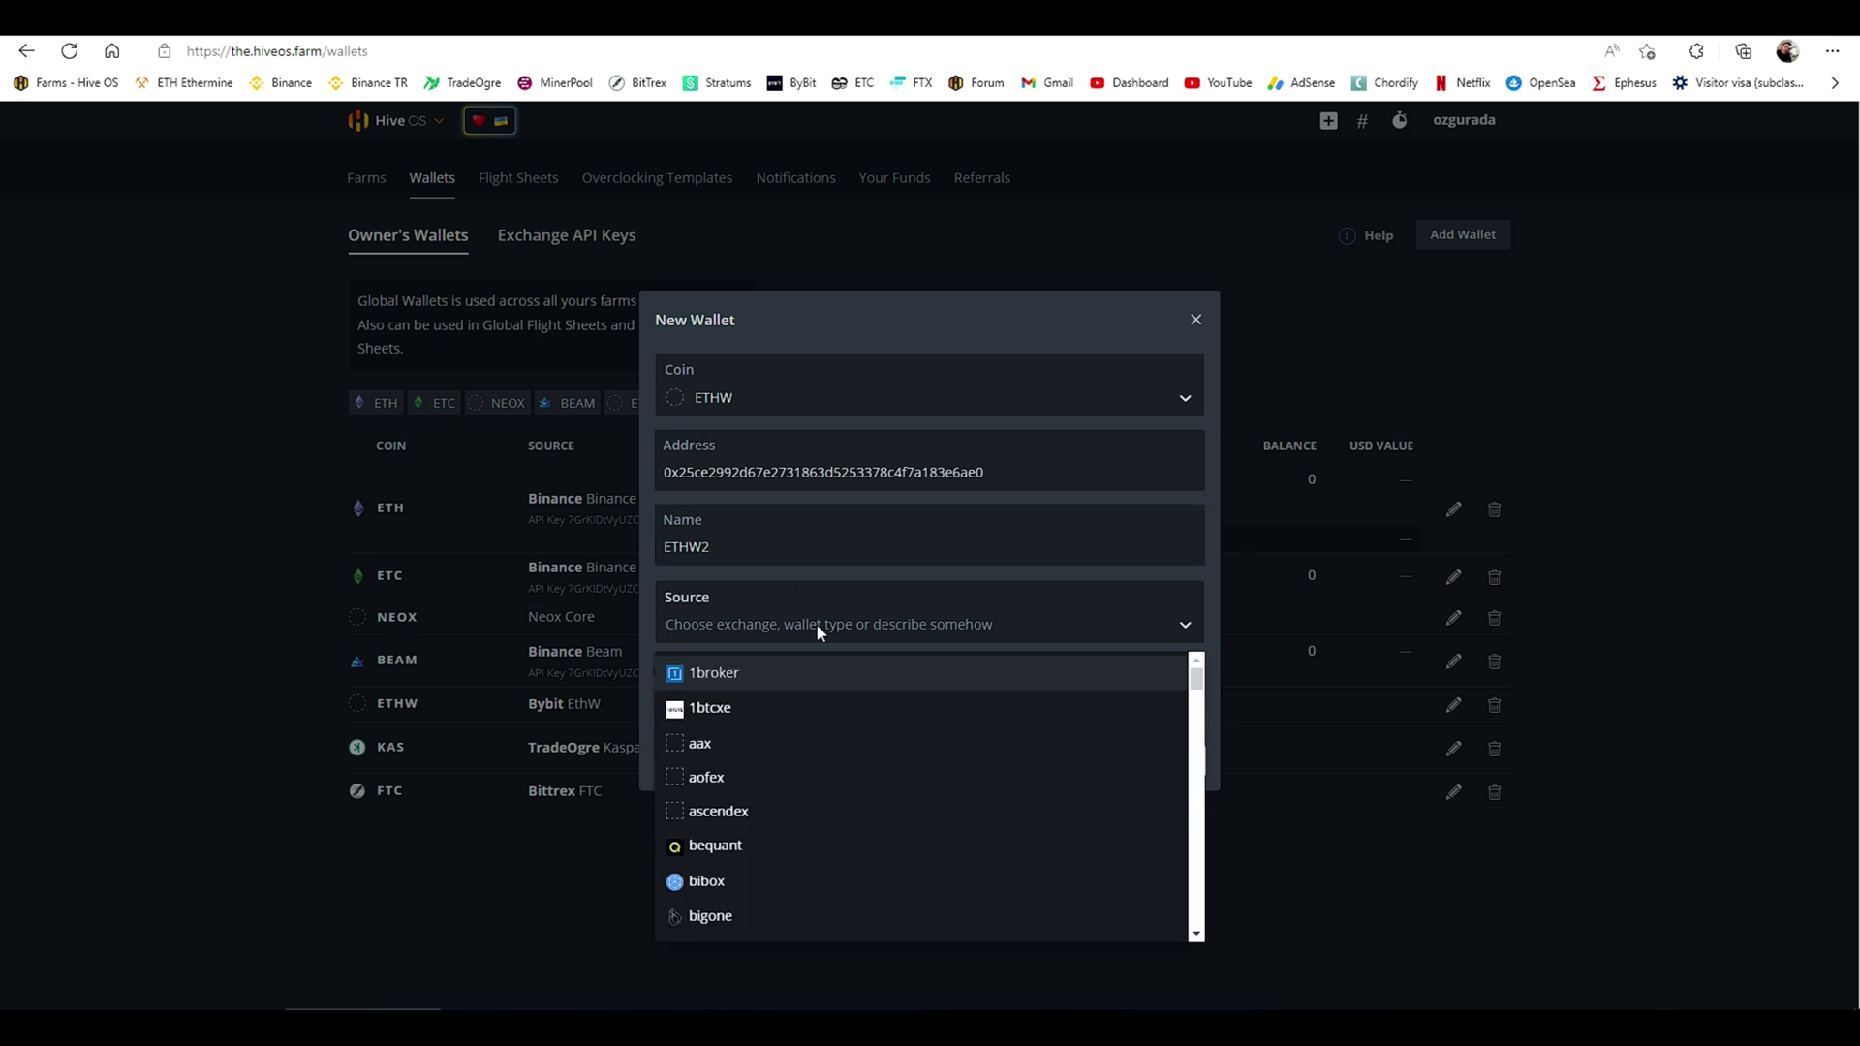
text(byb)
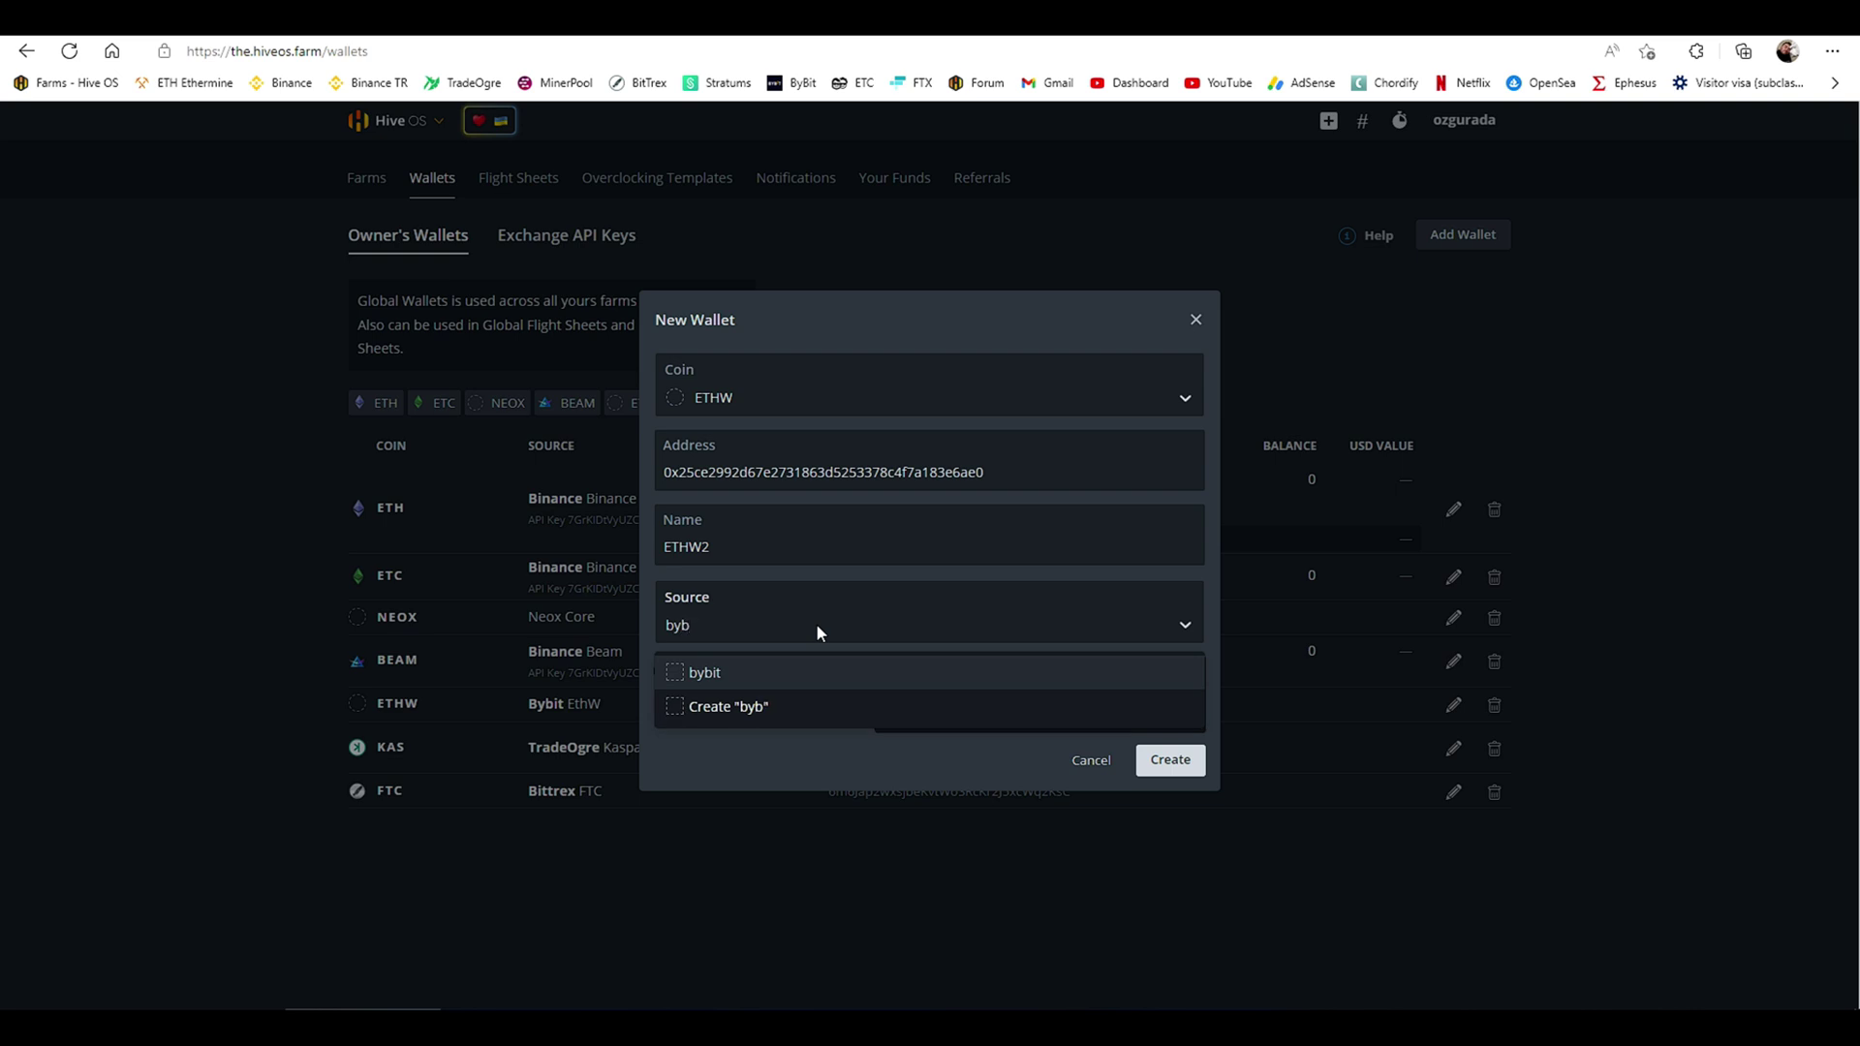
click(737, 677)
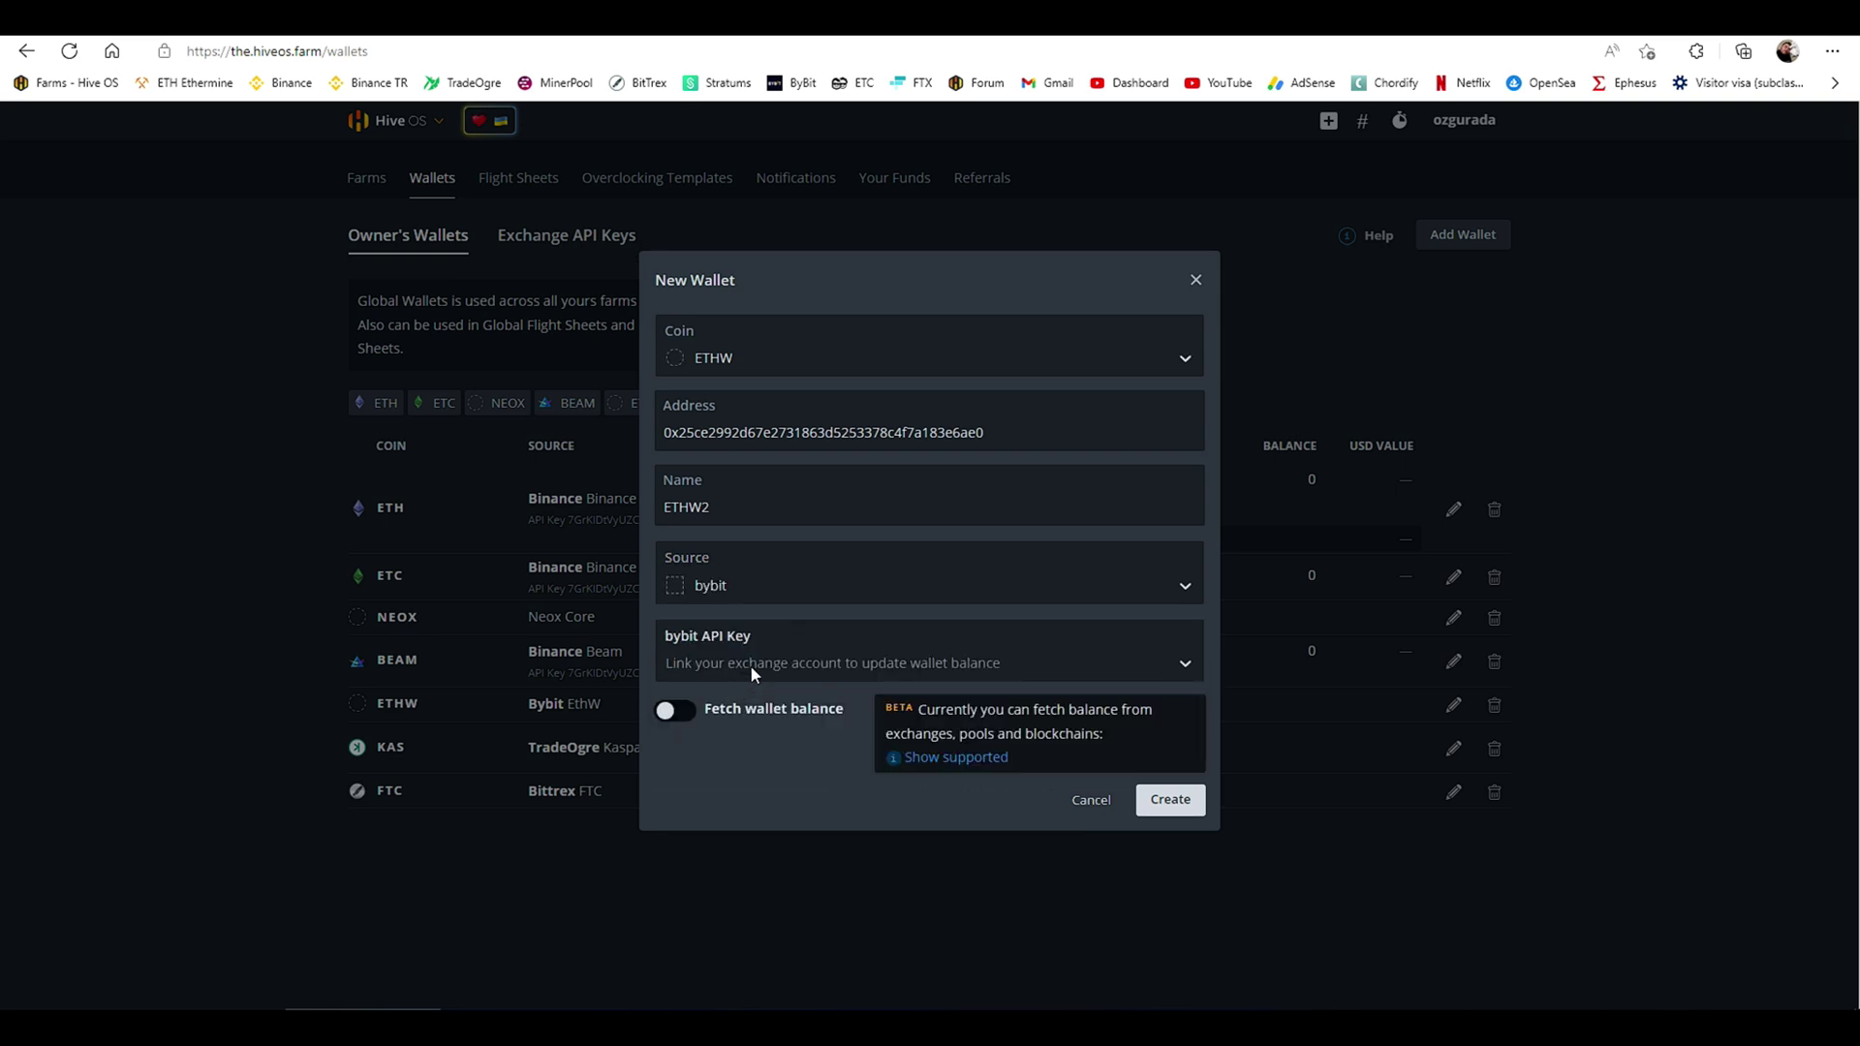
click(1168, 801)
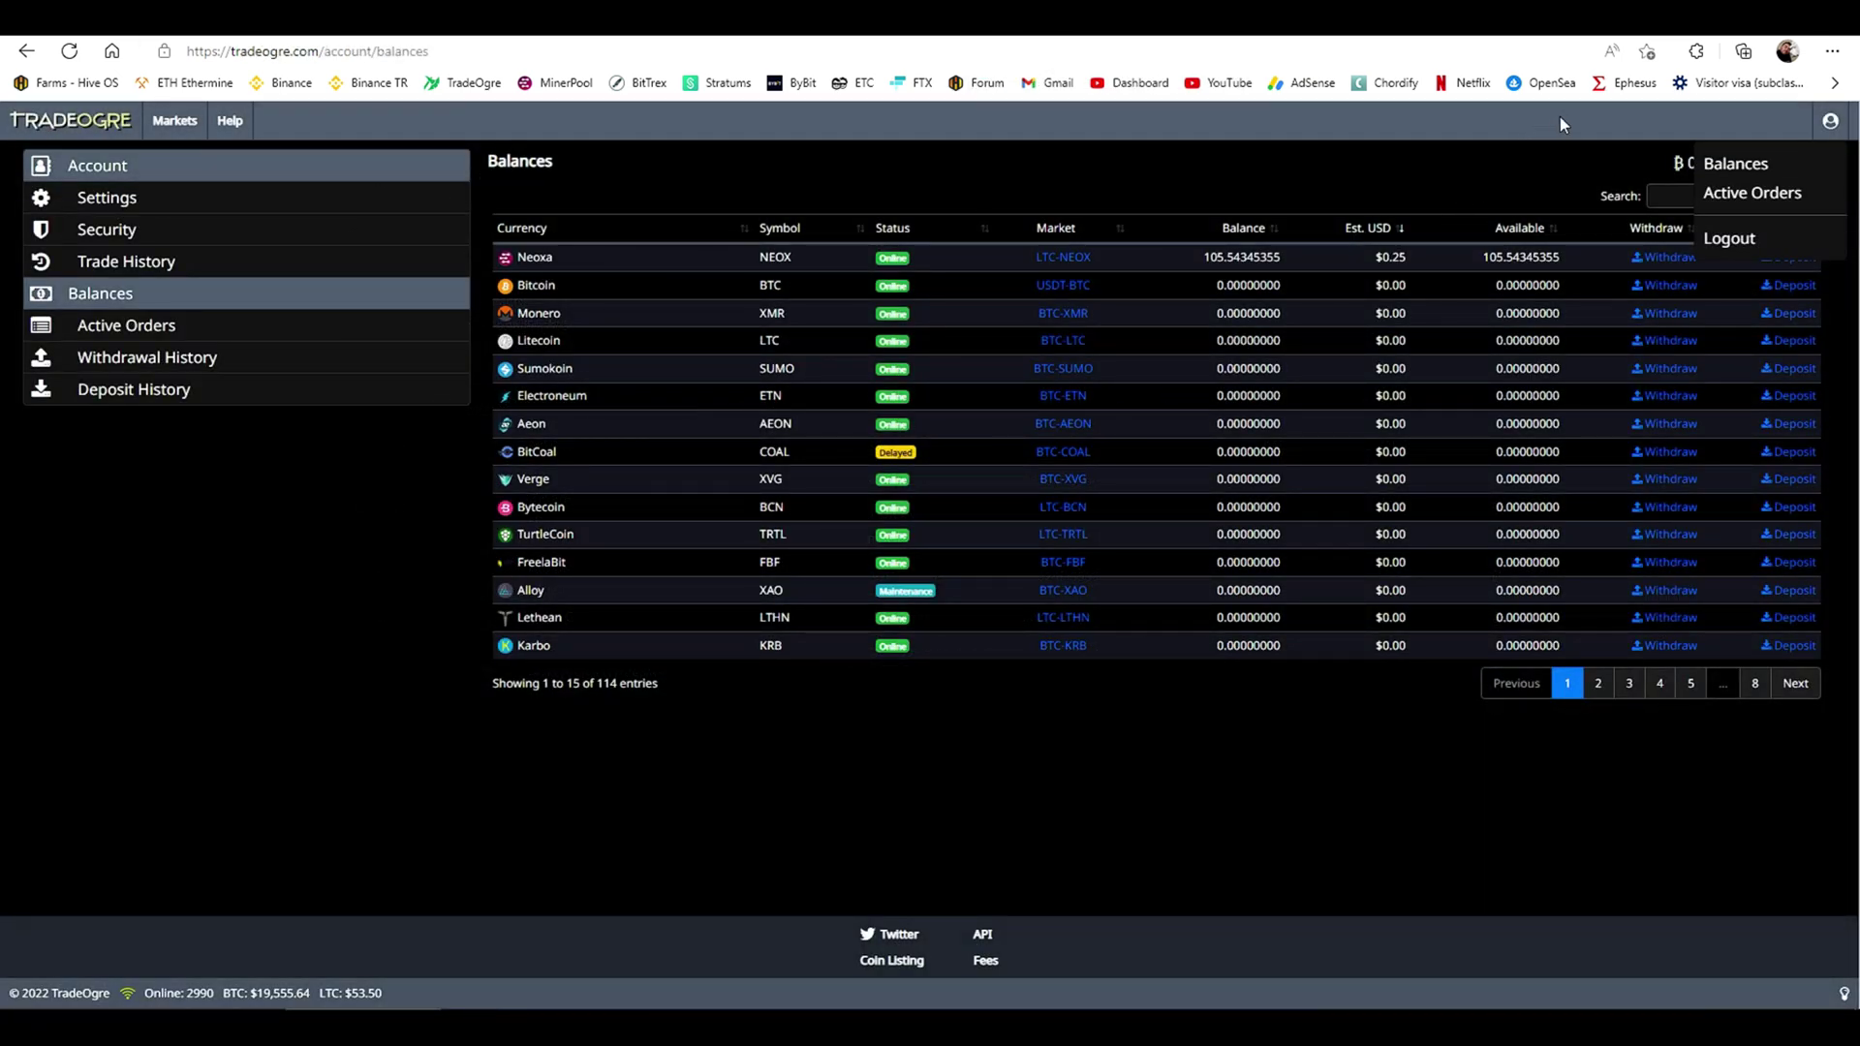
Copy the Kaspa deposit address from TradeOgre's Balances page
click(1611, 123)
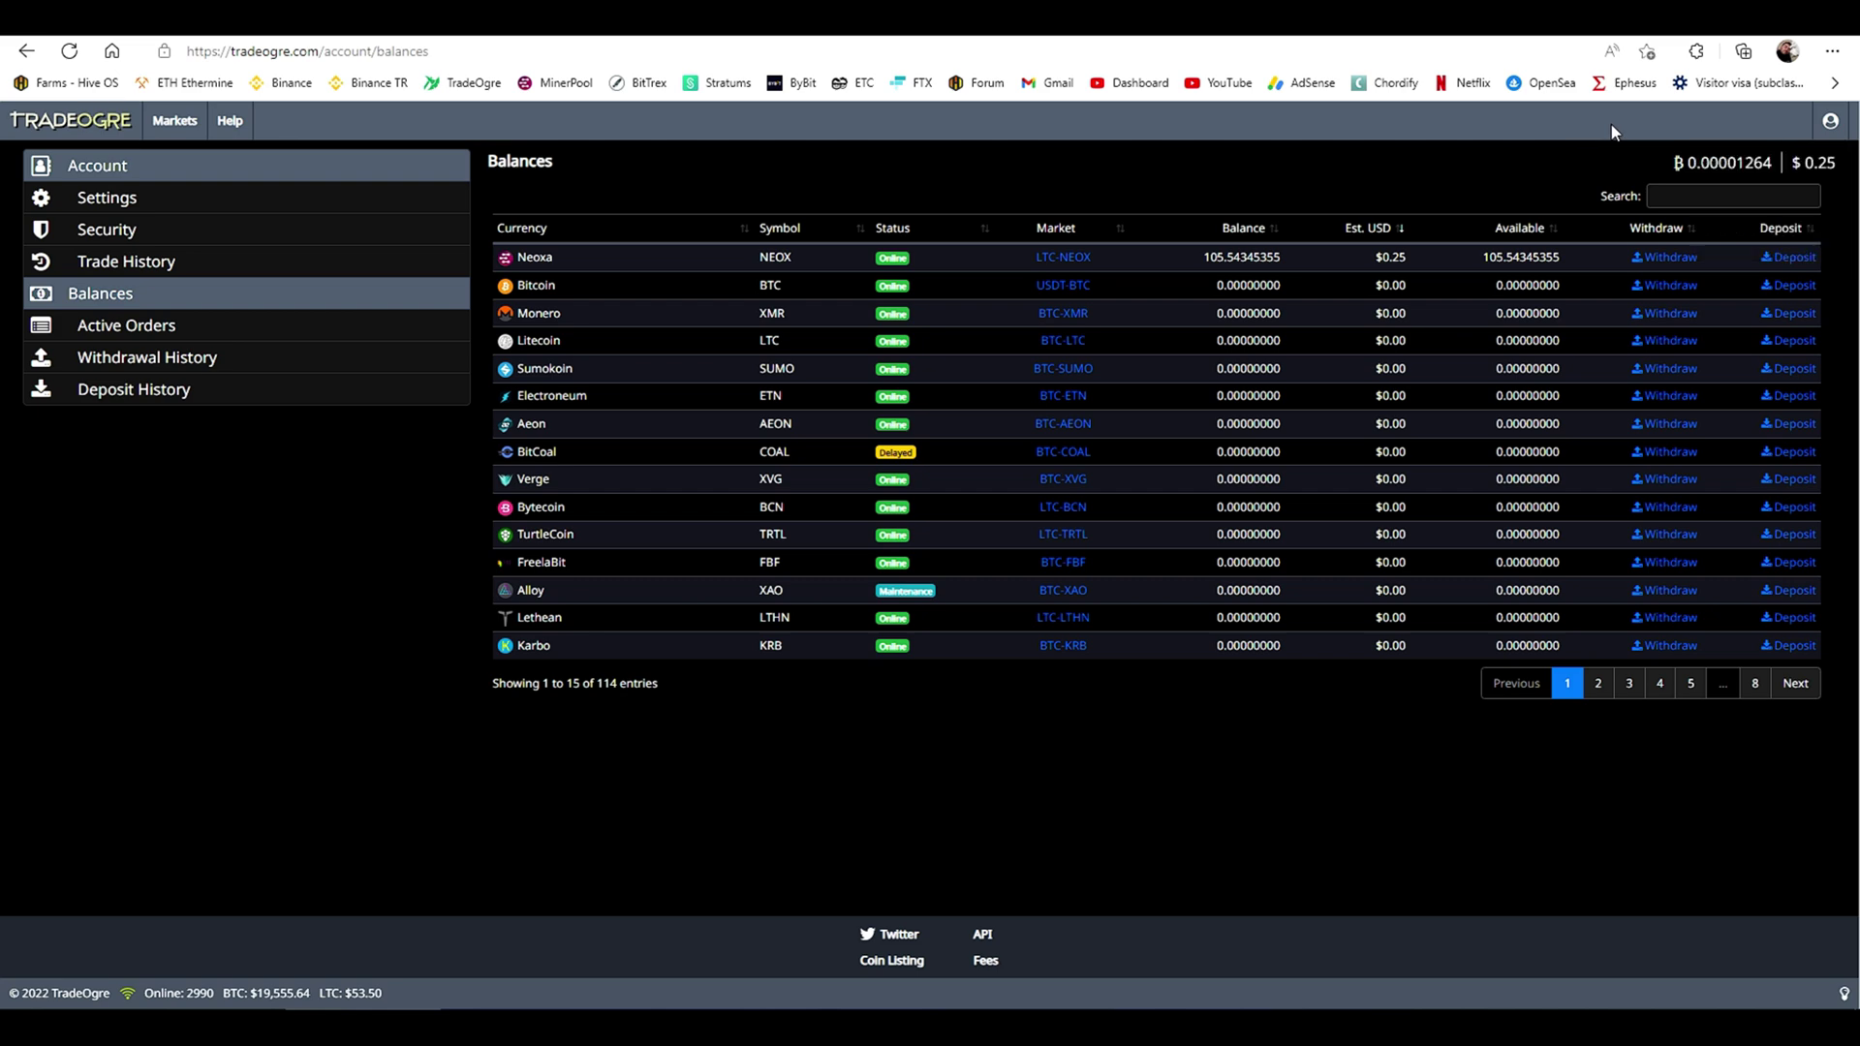
click(1830, 123)
click(1745, 170)
click(1678, 200)
text(kas)
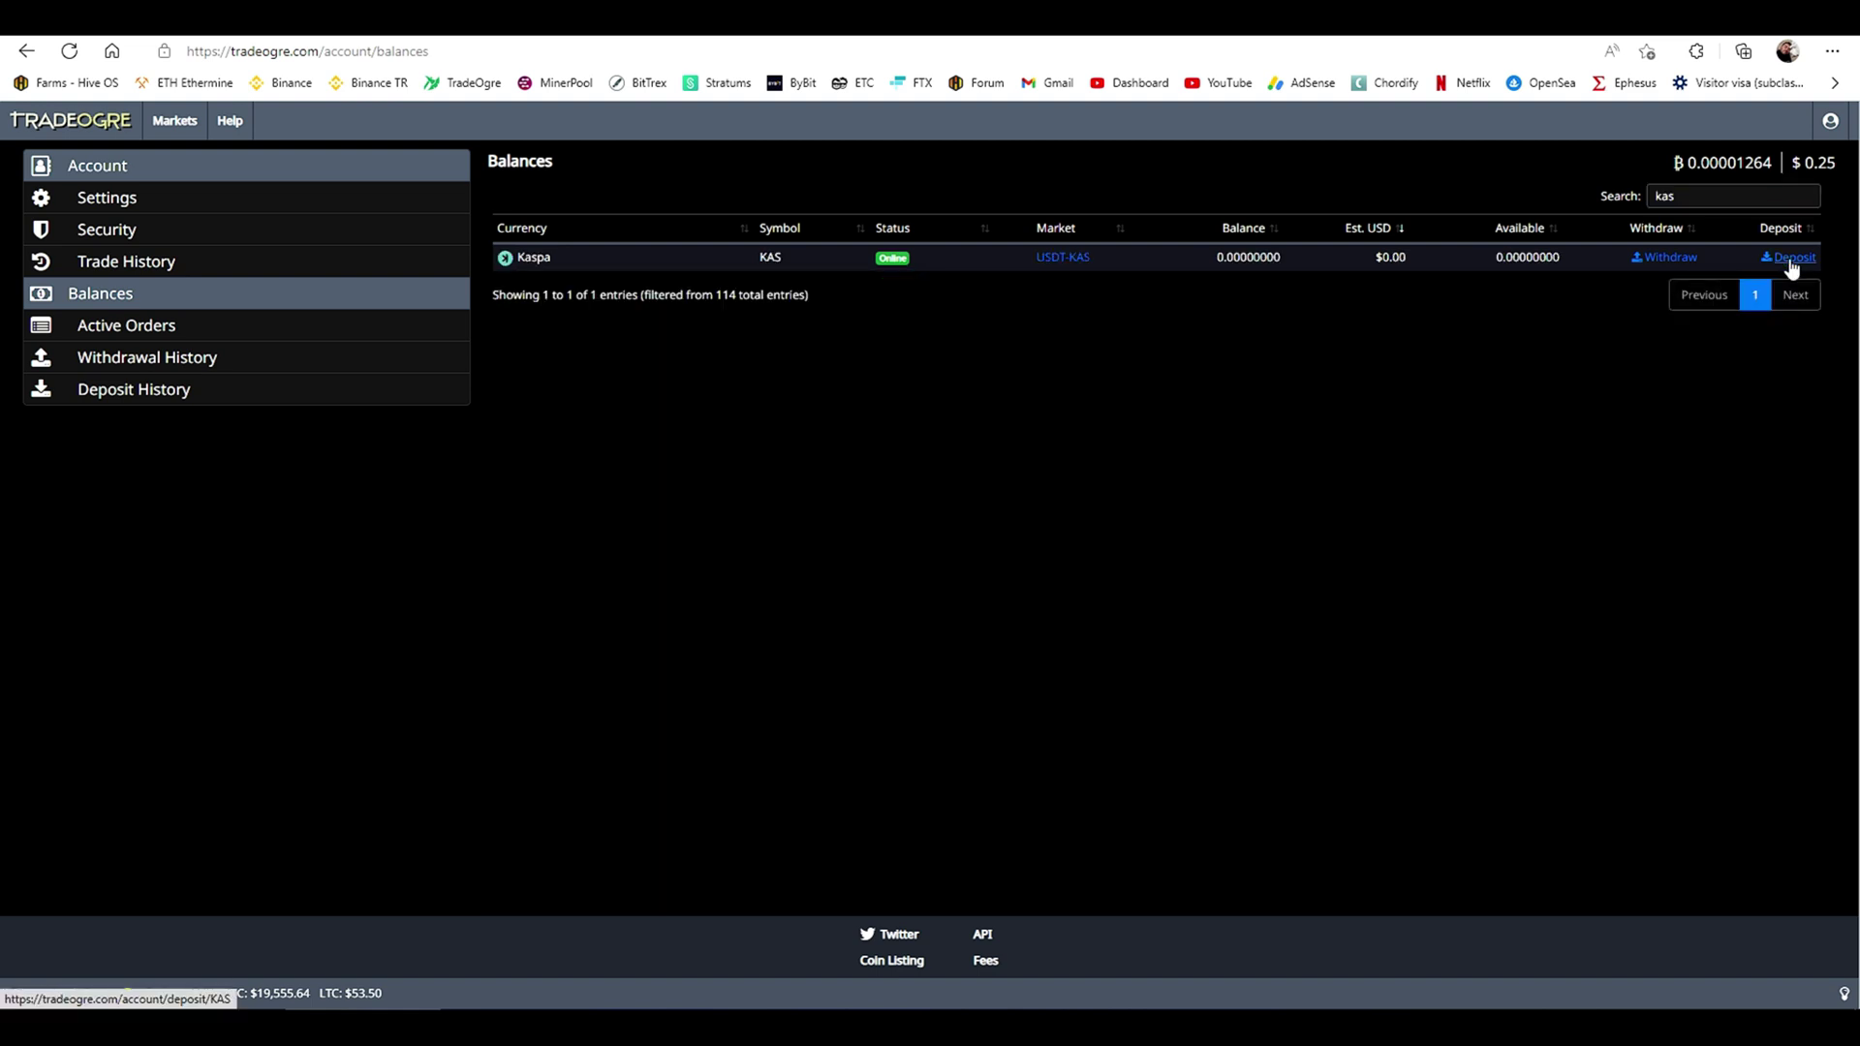
click(1791, 260)
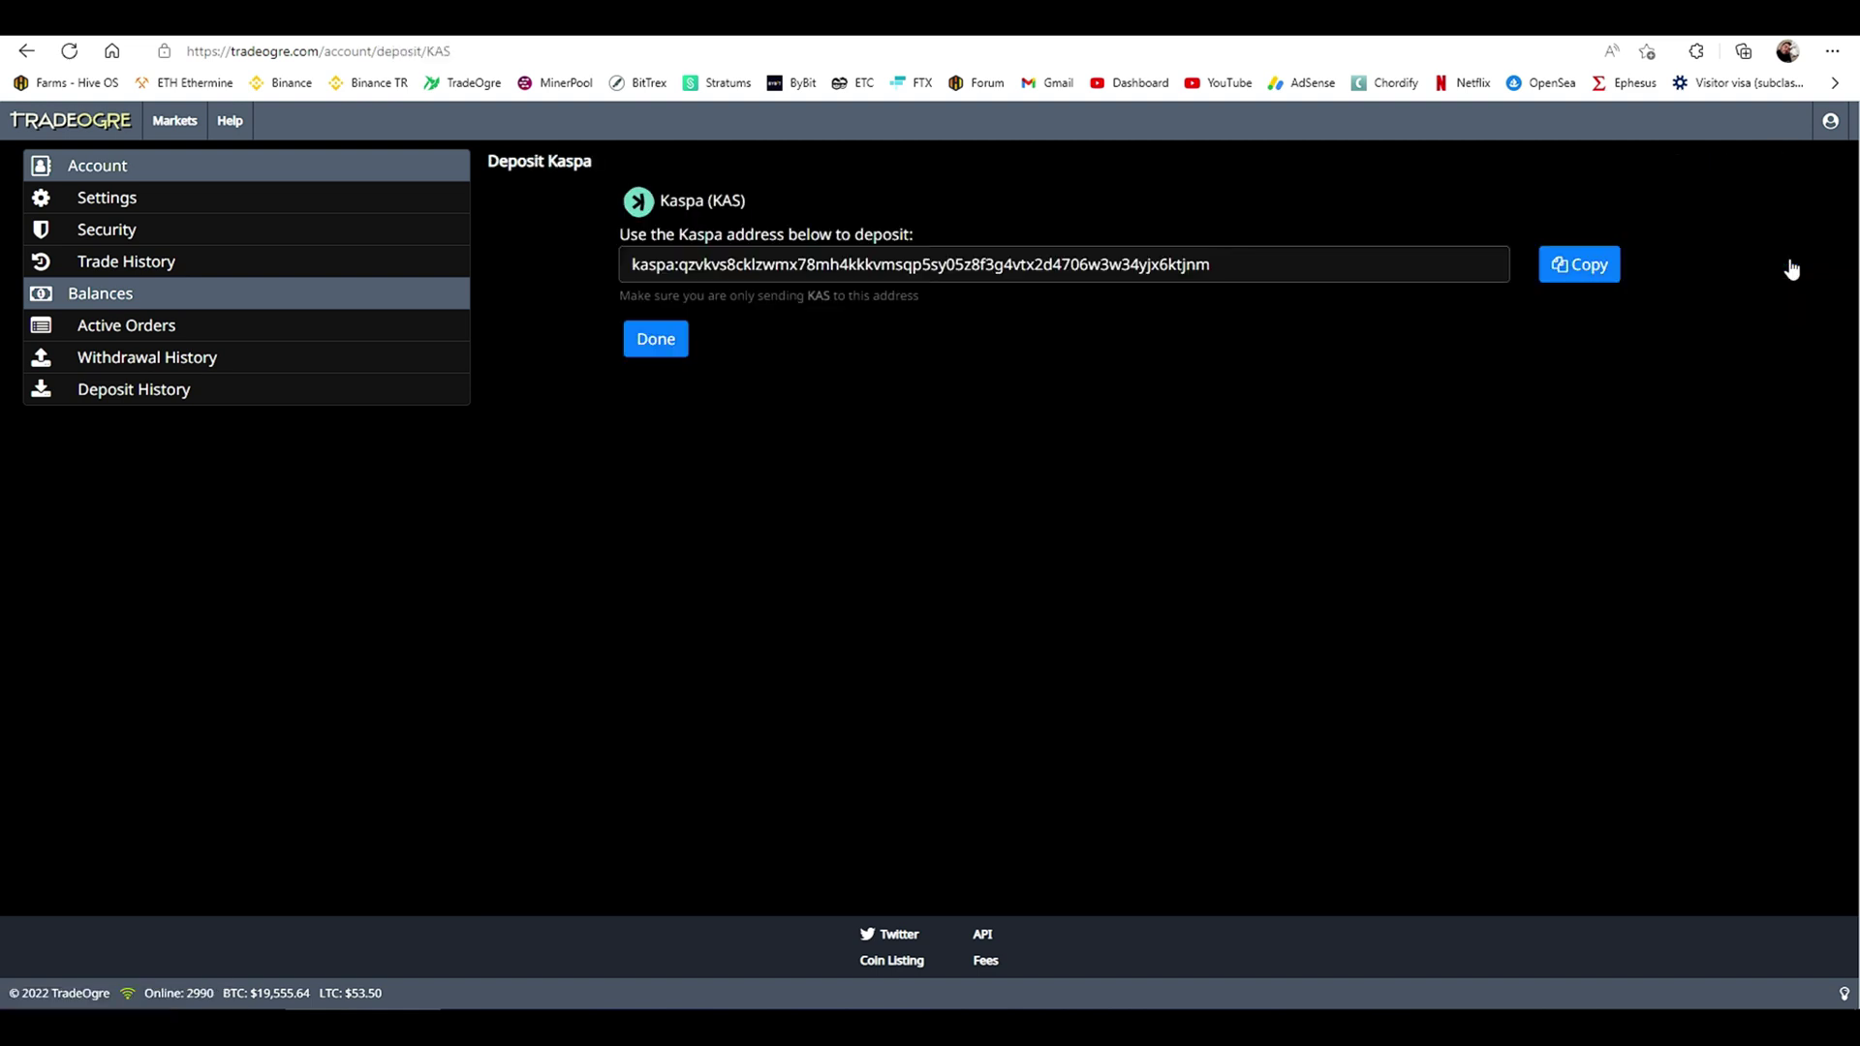
click(1584, 273)
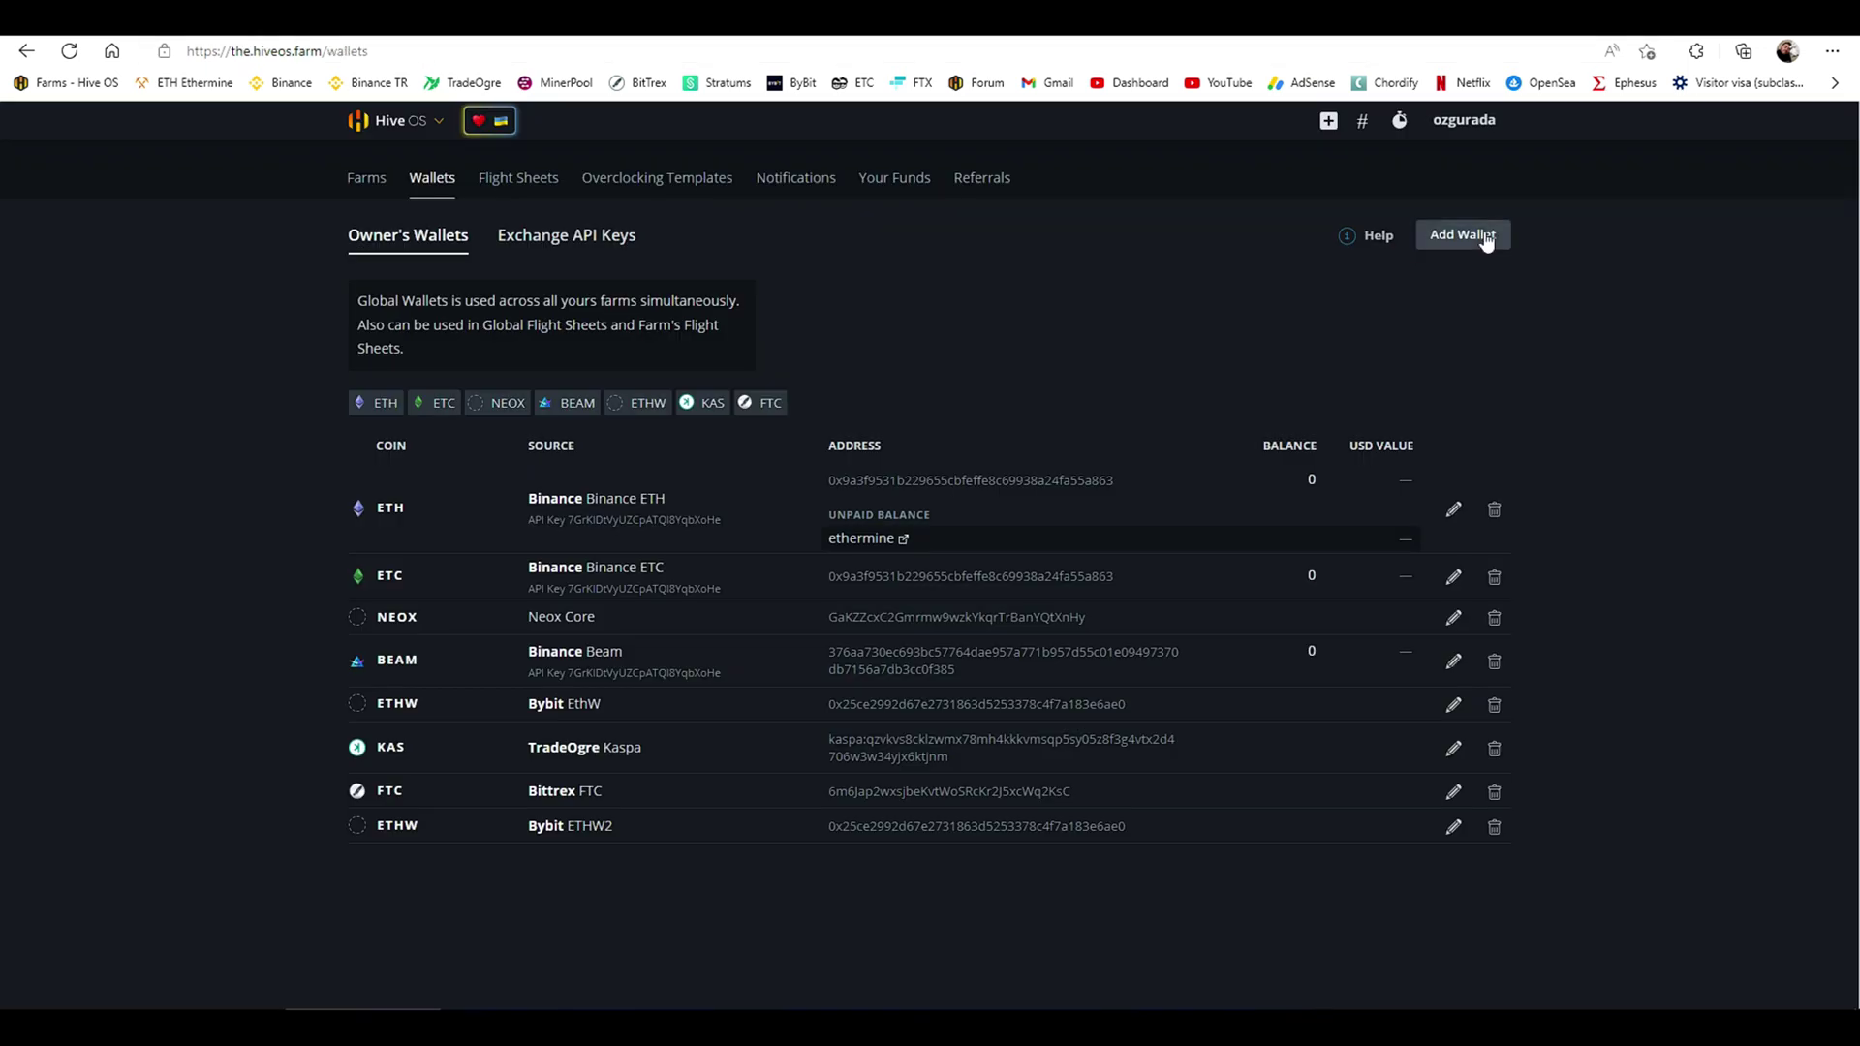
Create KAS wallet 'Kaspa2' with the pasted TradeOgre address and TradeOgre as source
click(1467, 234)
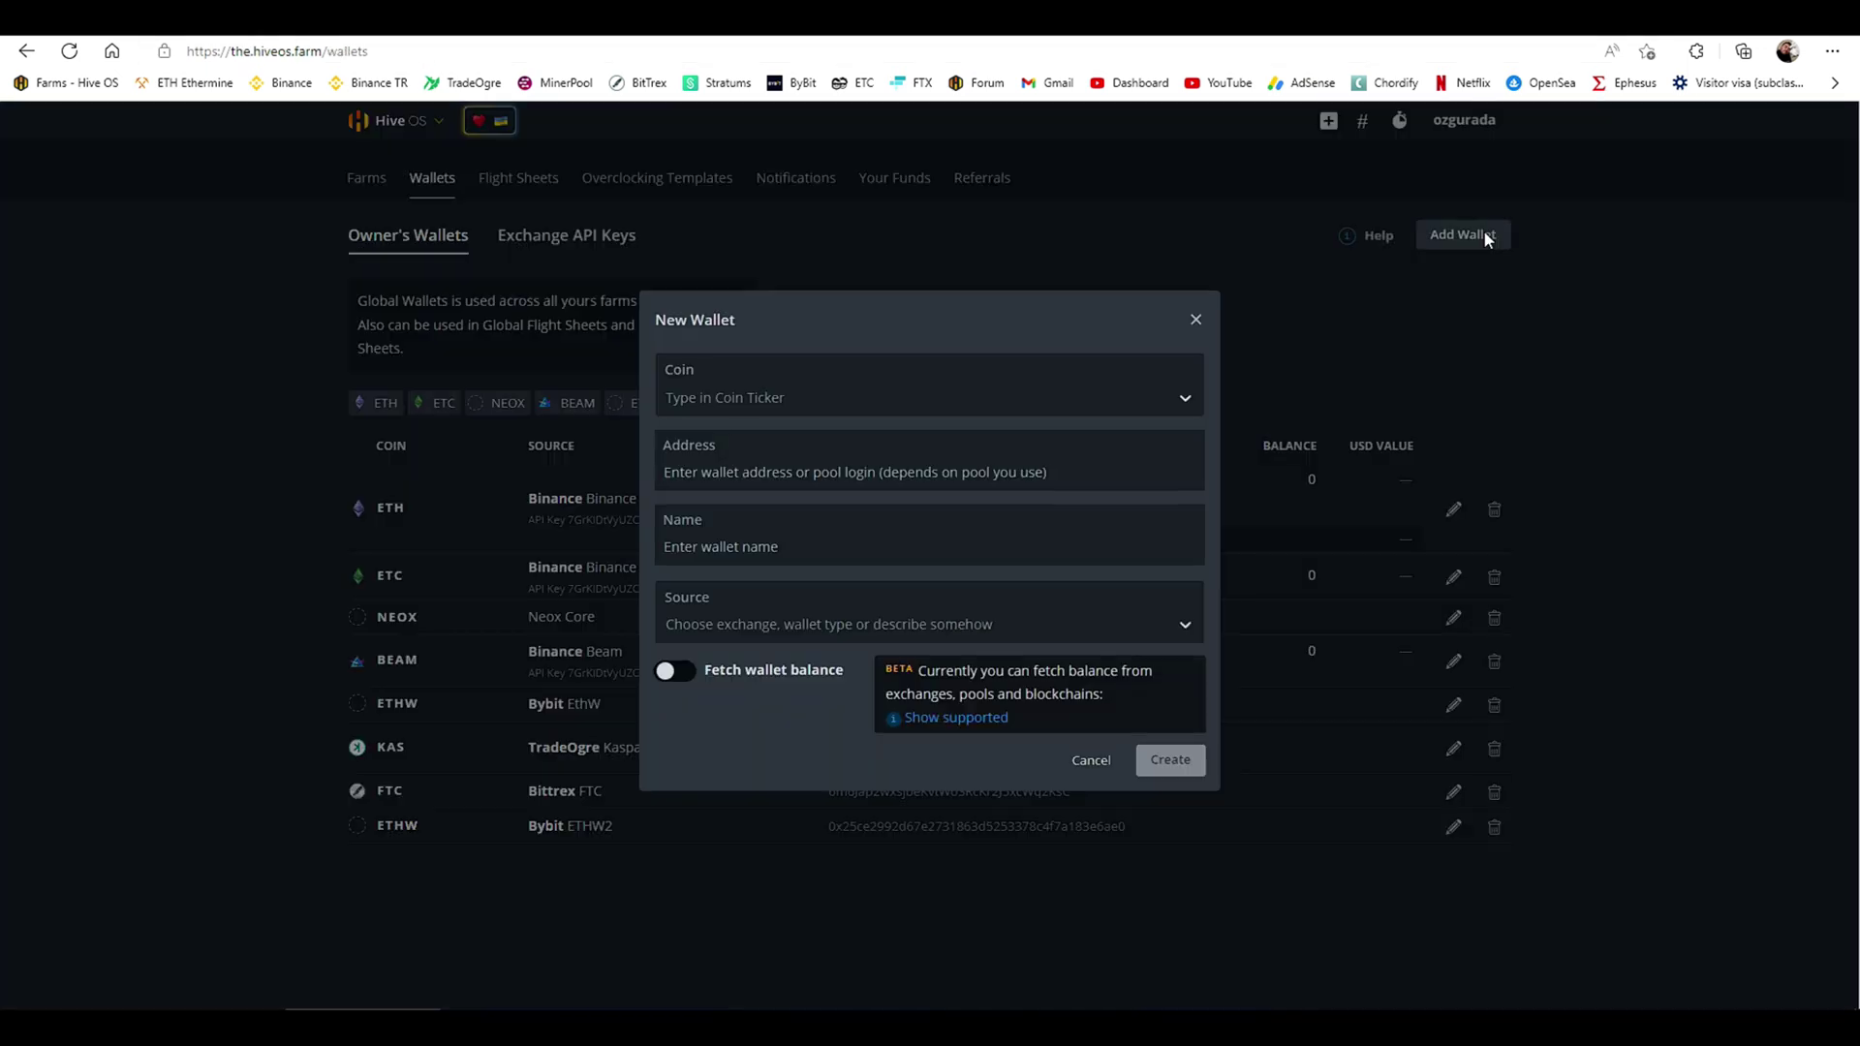
click(823, 397)
text(kas)
key(Return)
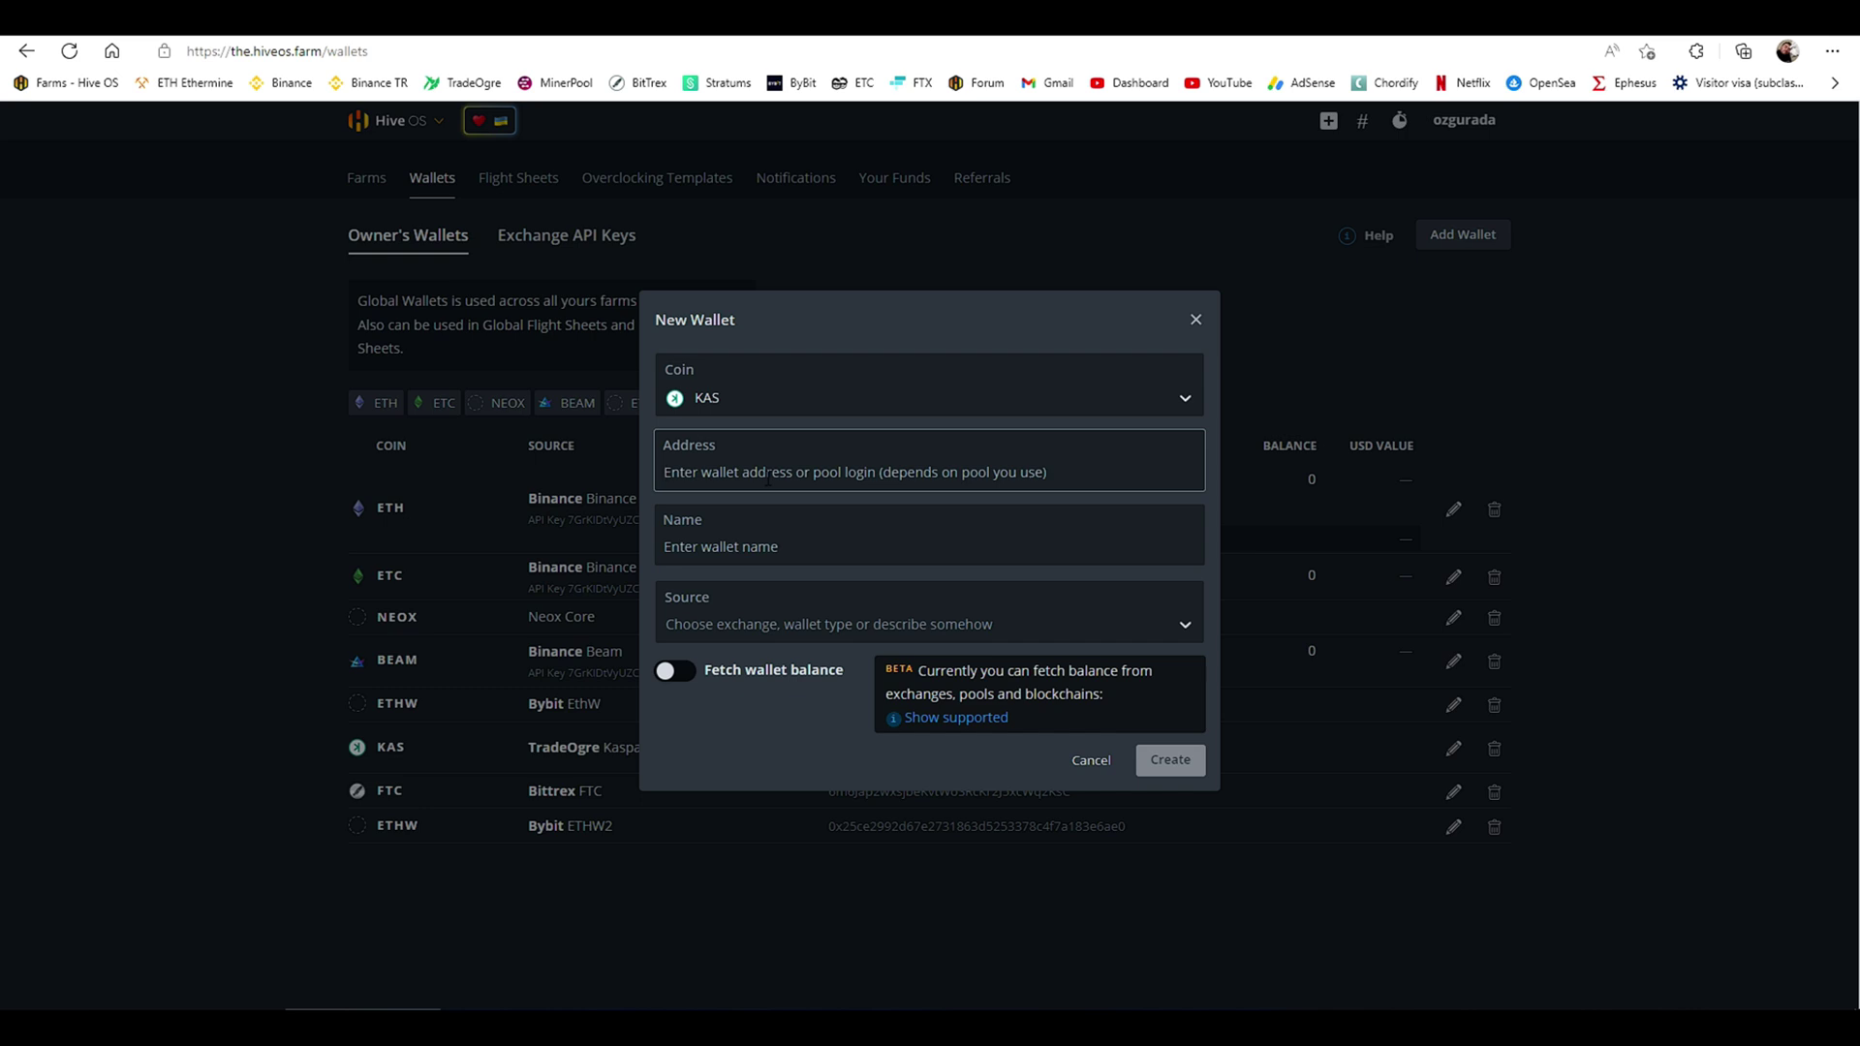
key(ctrl+v)
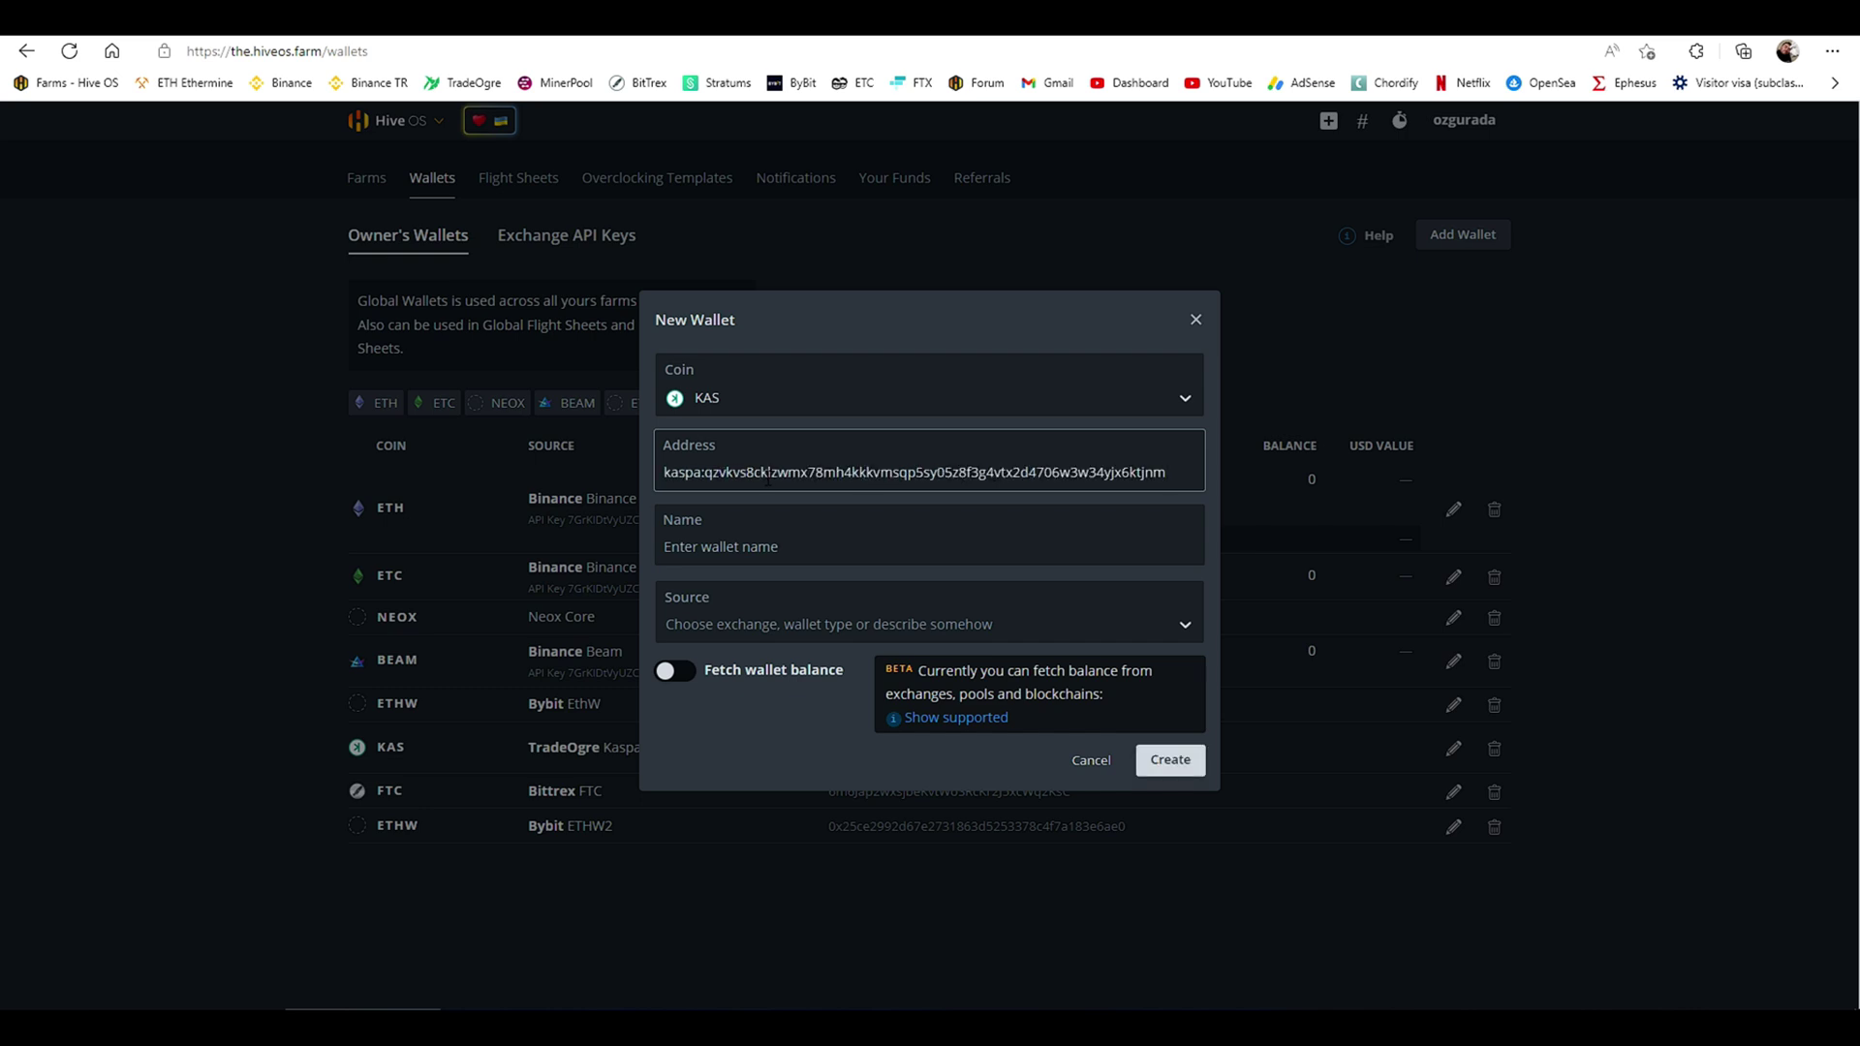
click(779, 561)
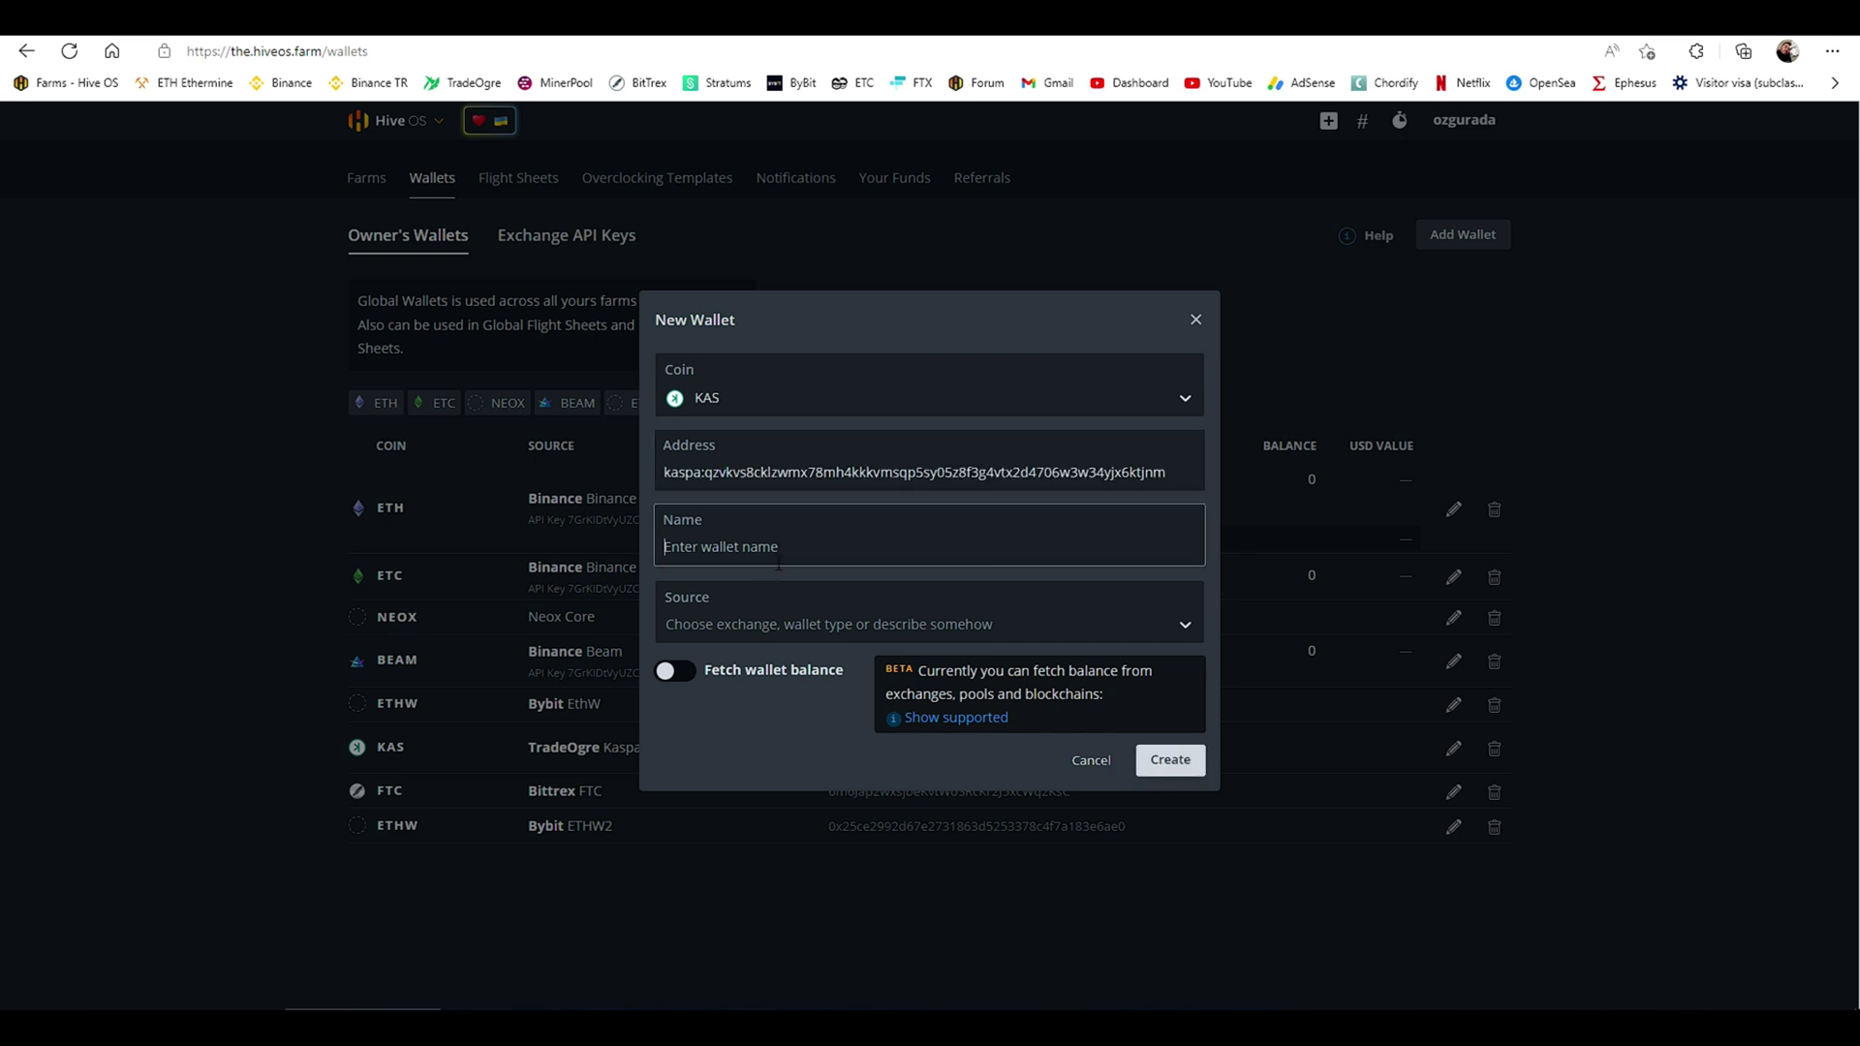
text(Kaspa)
text(2)
click(779, 627)
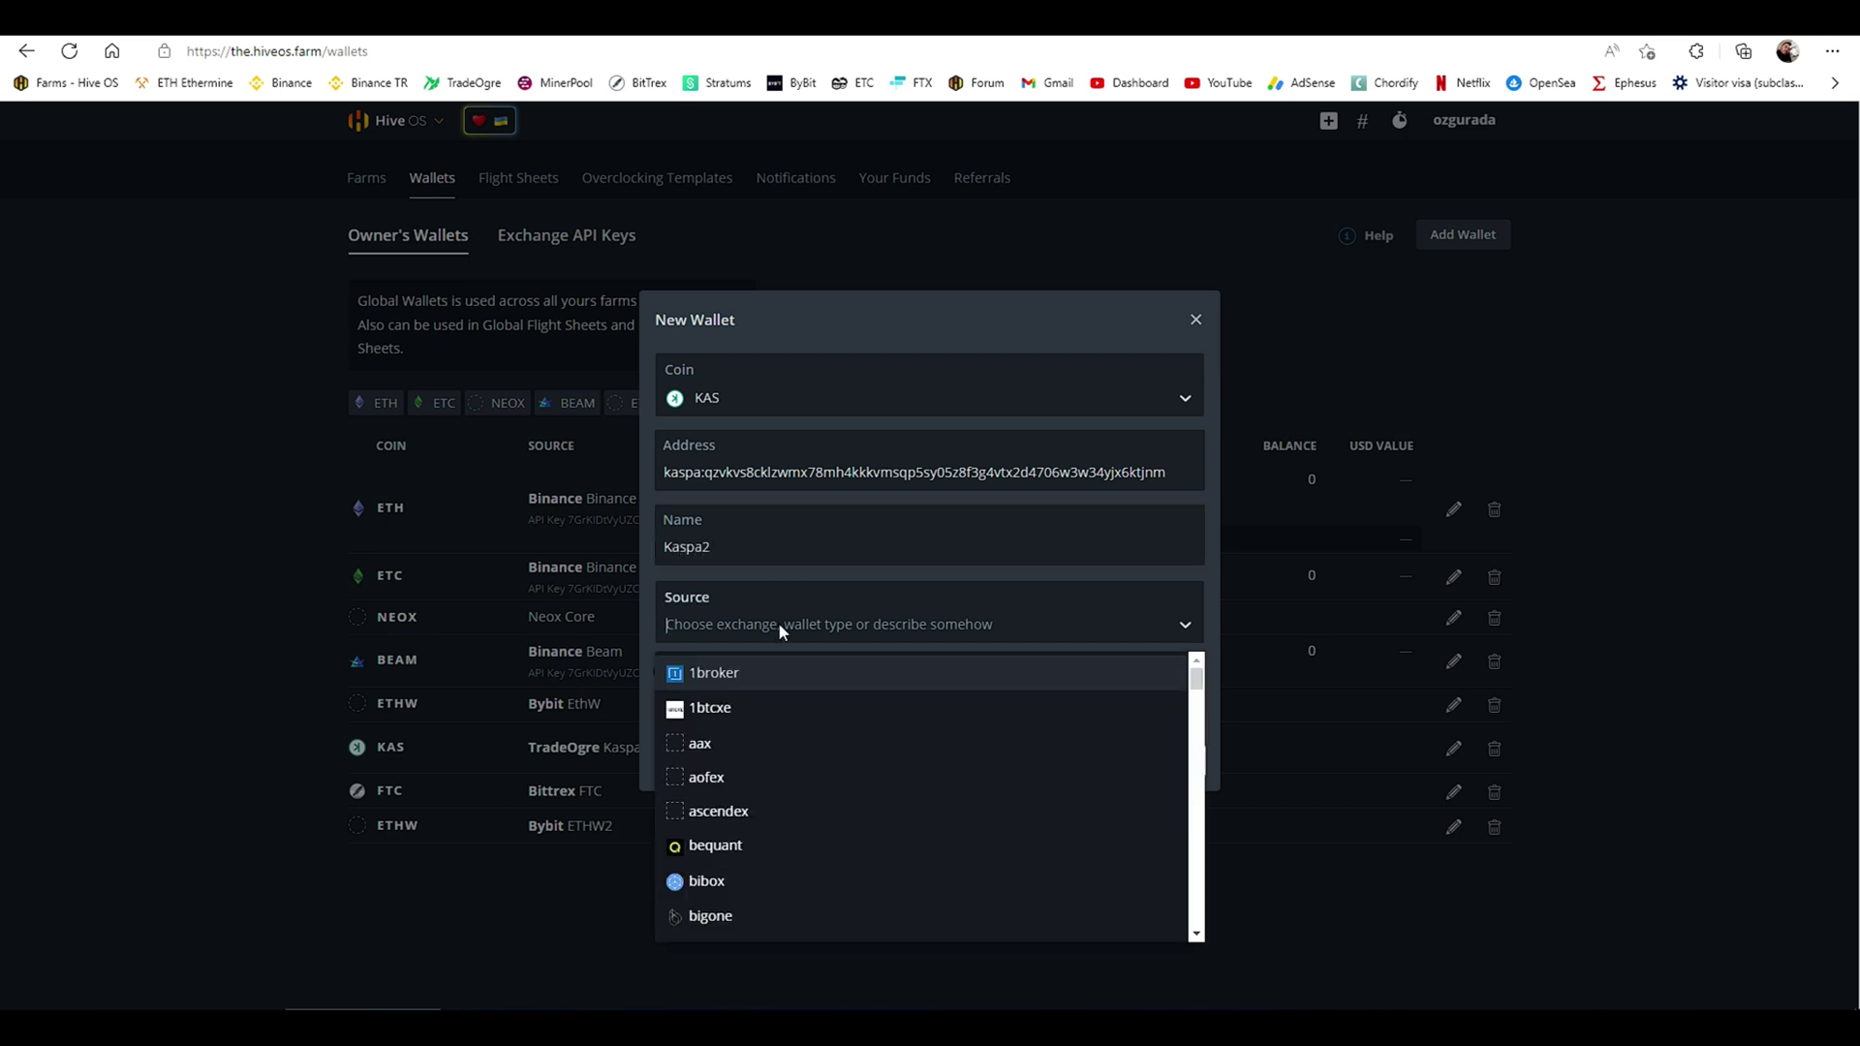
text(TradeOgre)
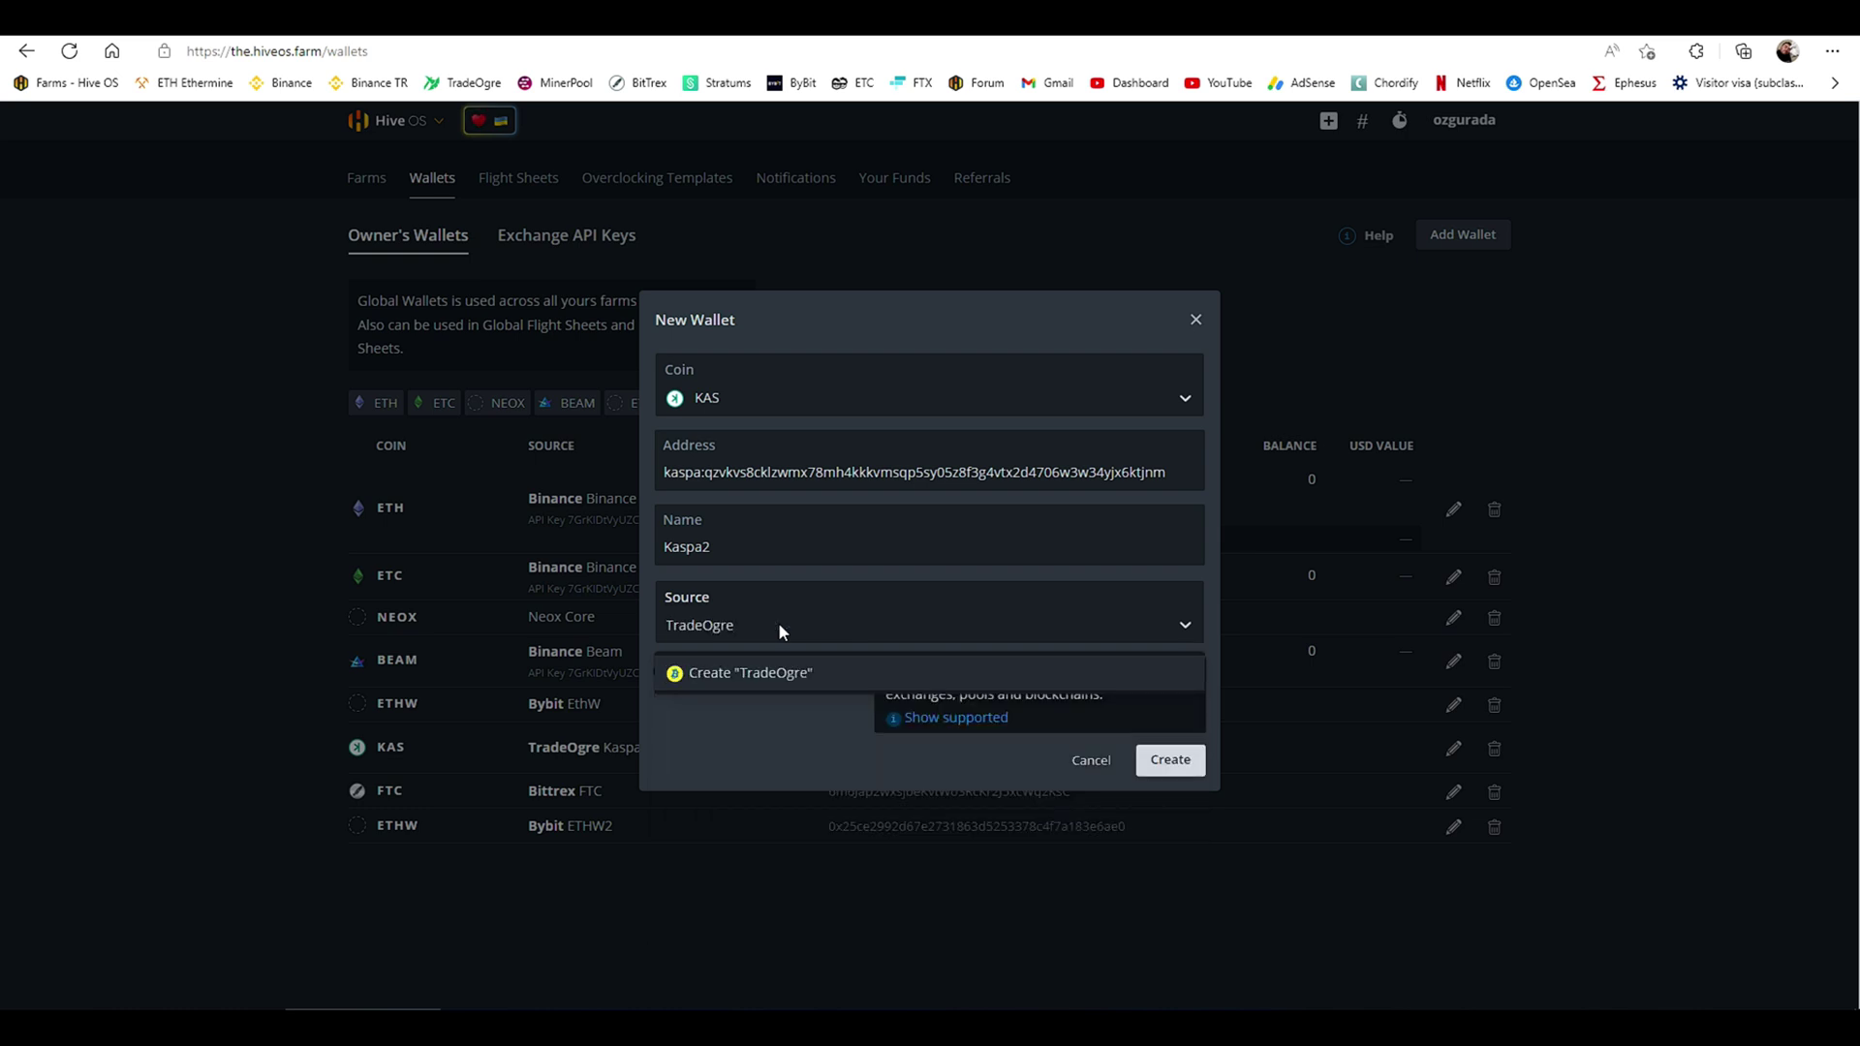
click(815, 671)
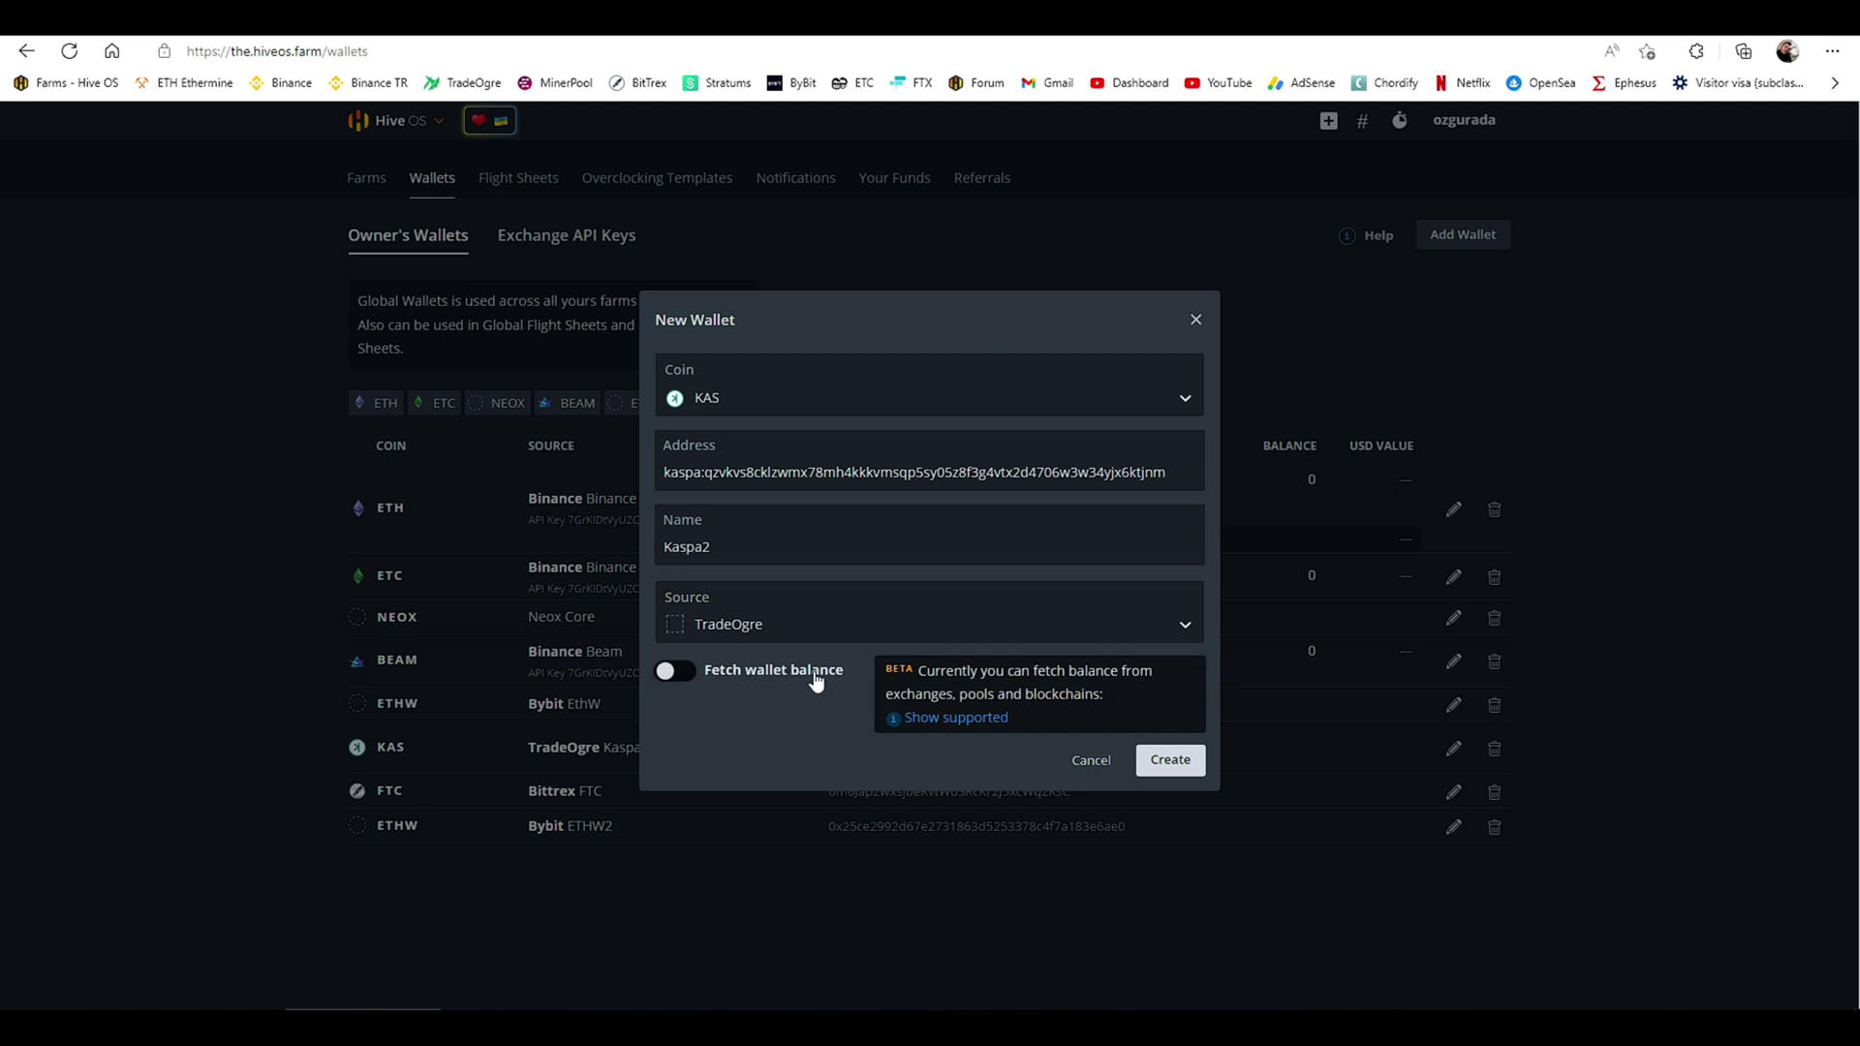
click(1175, 764)
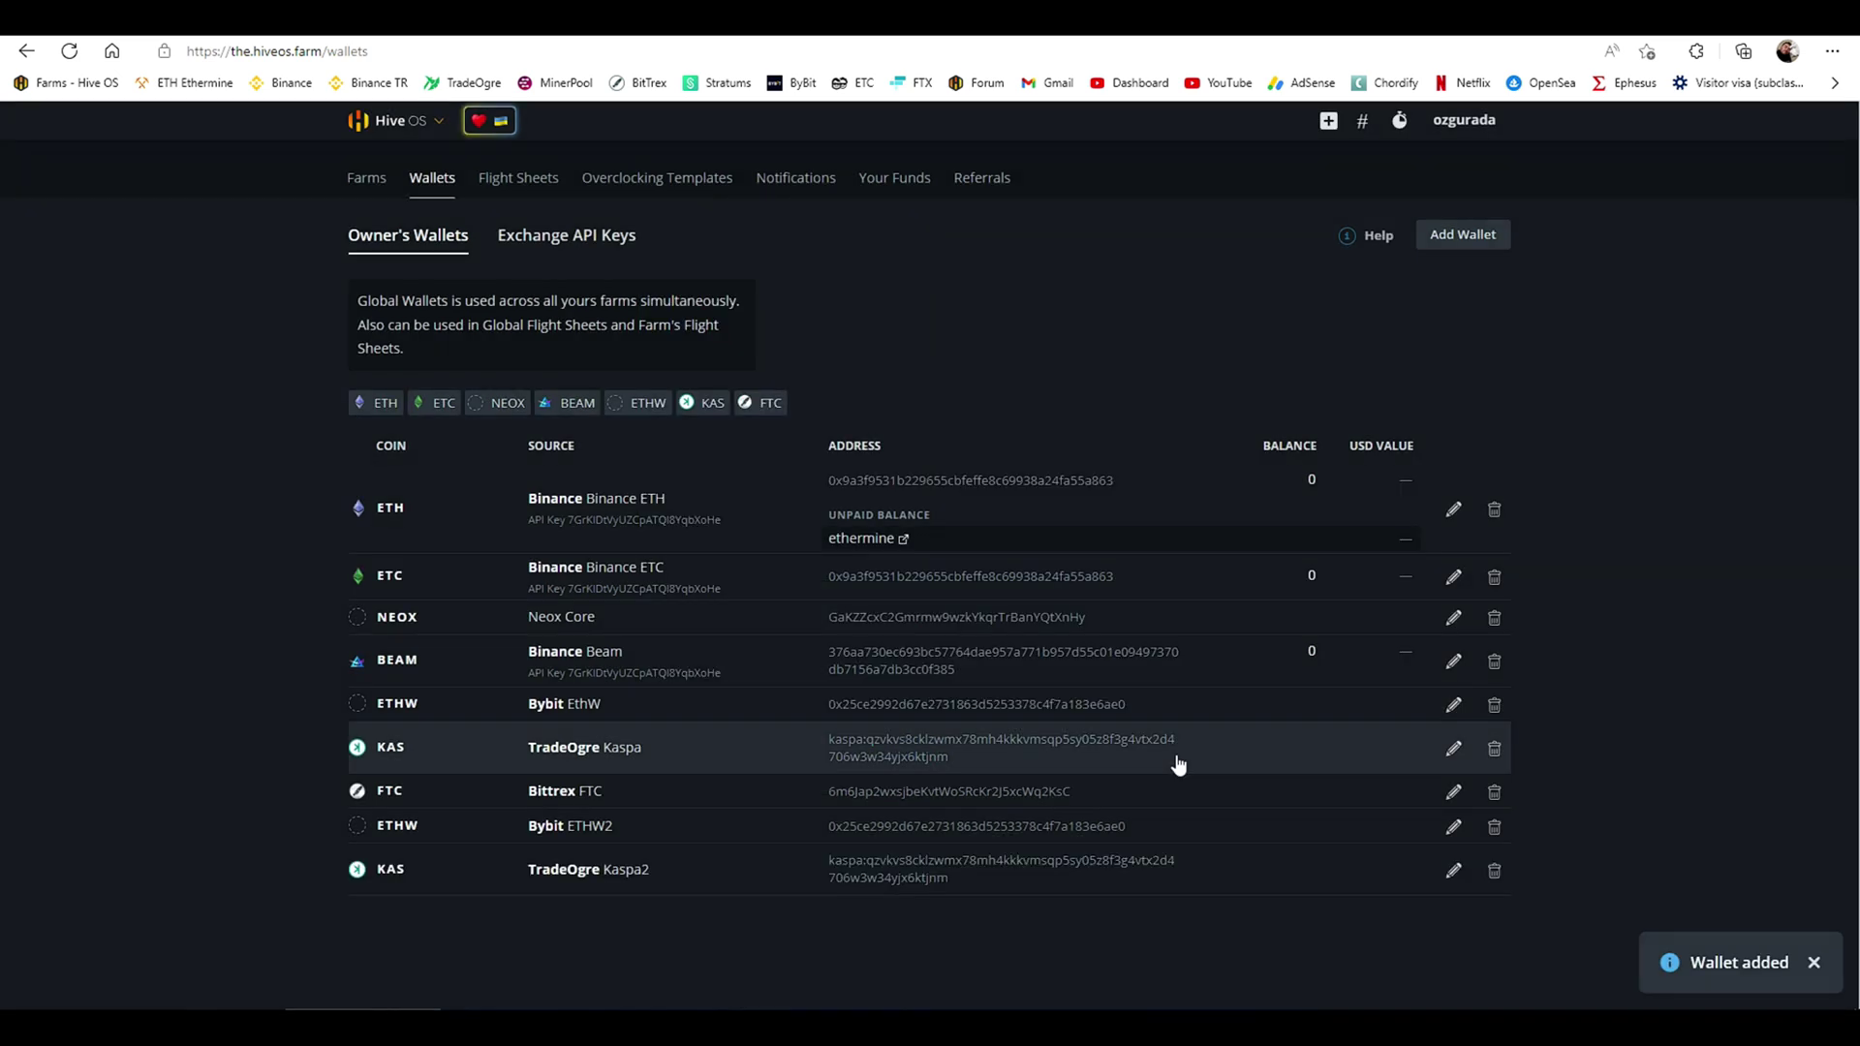
Start a flight sheet mining ETHW to wallet ETHW2 on 2miners EU with lolMiner
key(alt+Left)
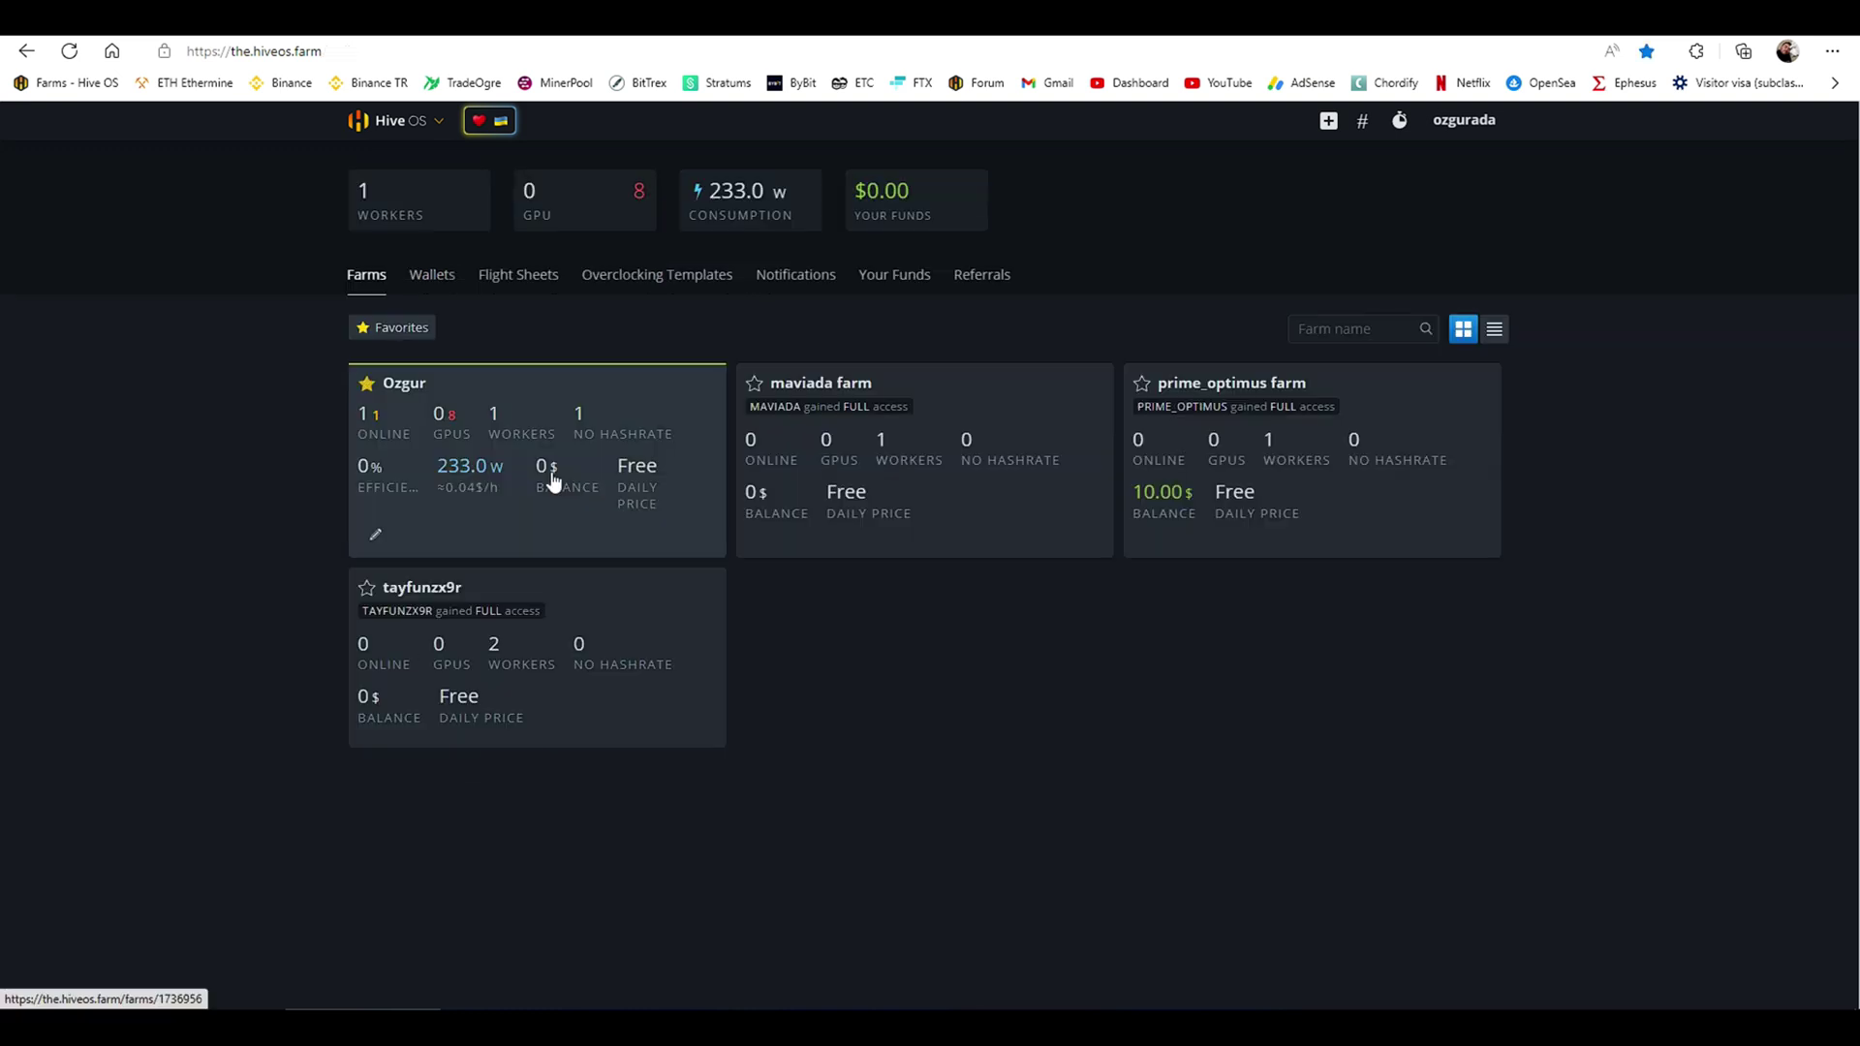
click(519, 275)
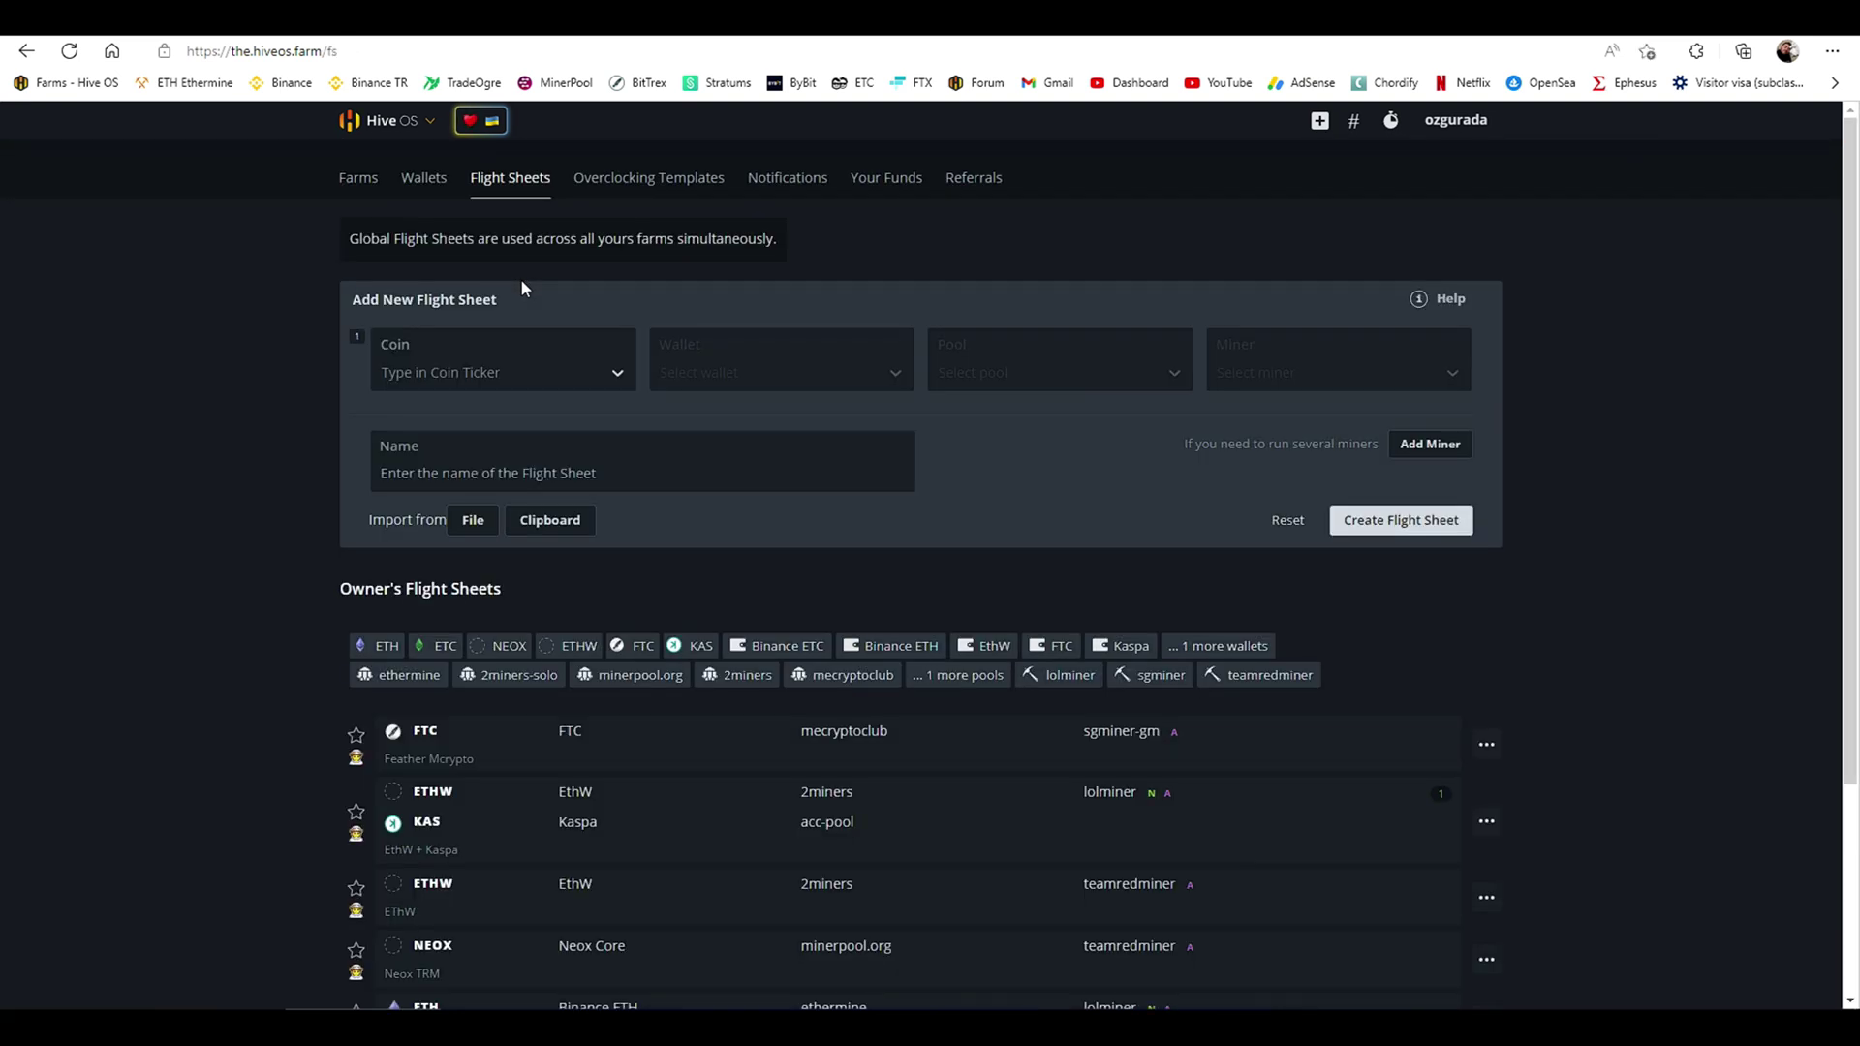
click(520, 363)
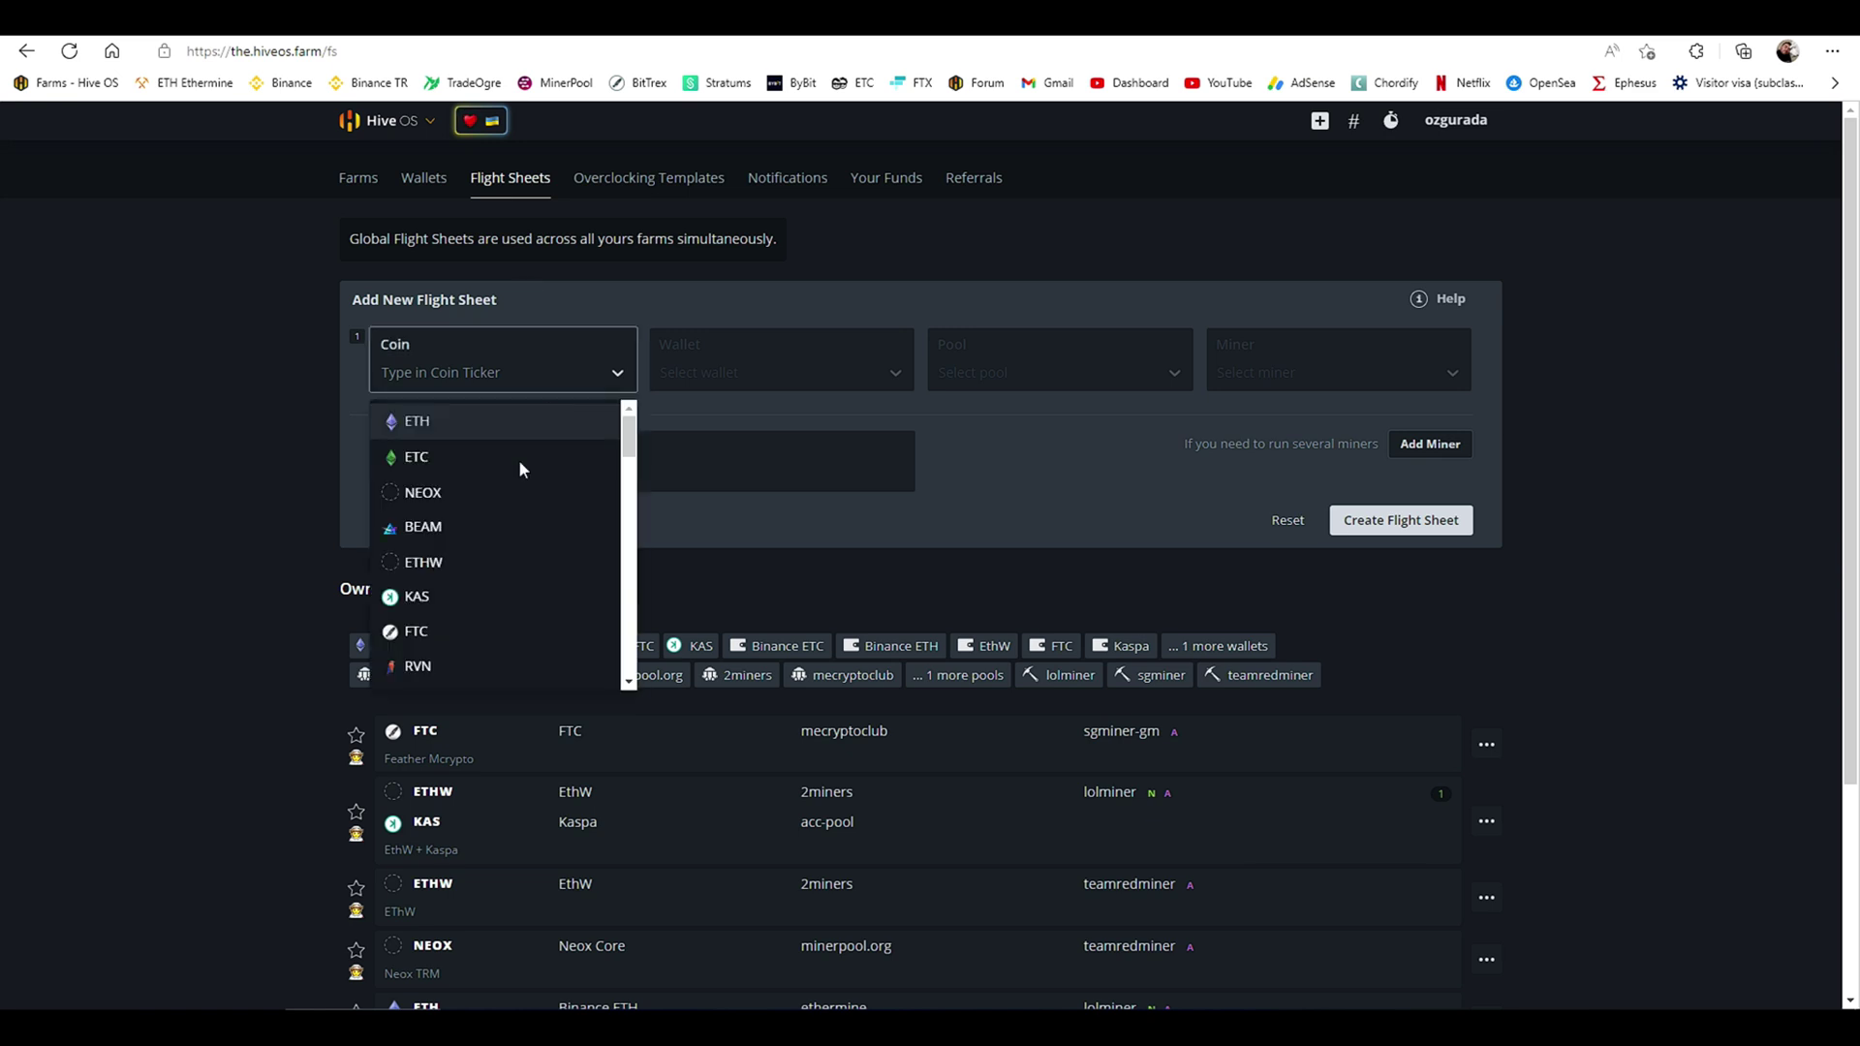
click(436, 569)
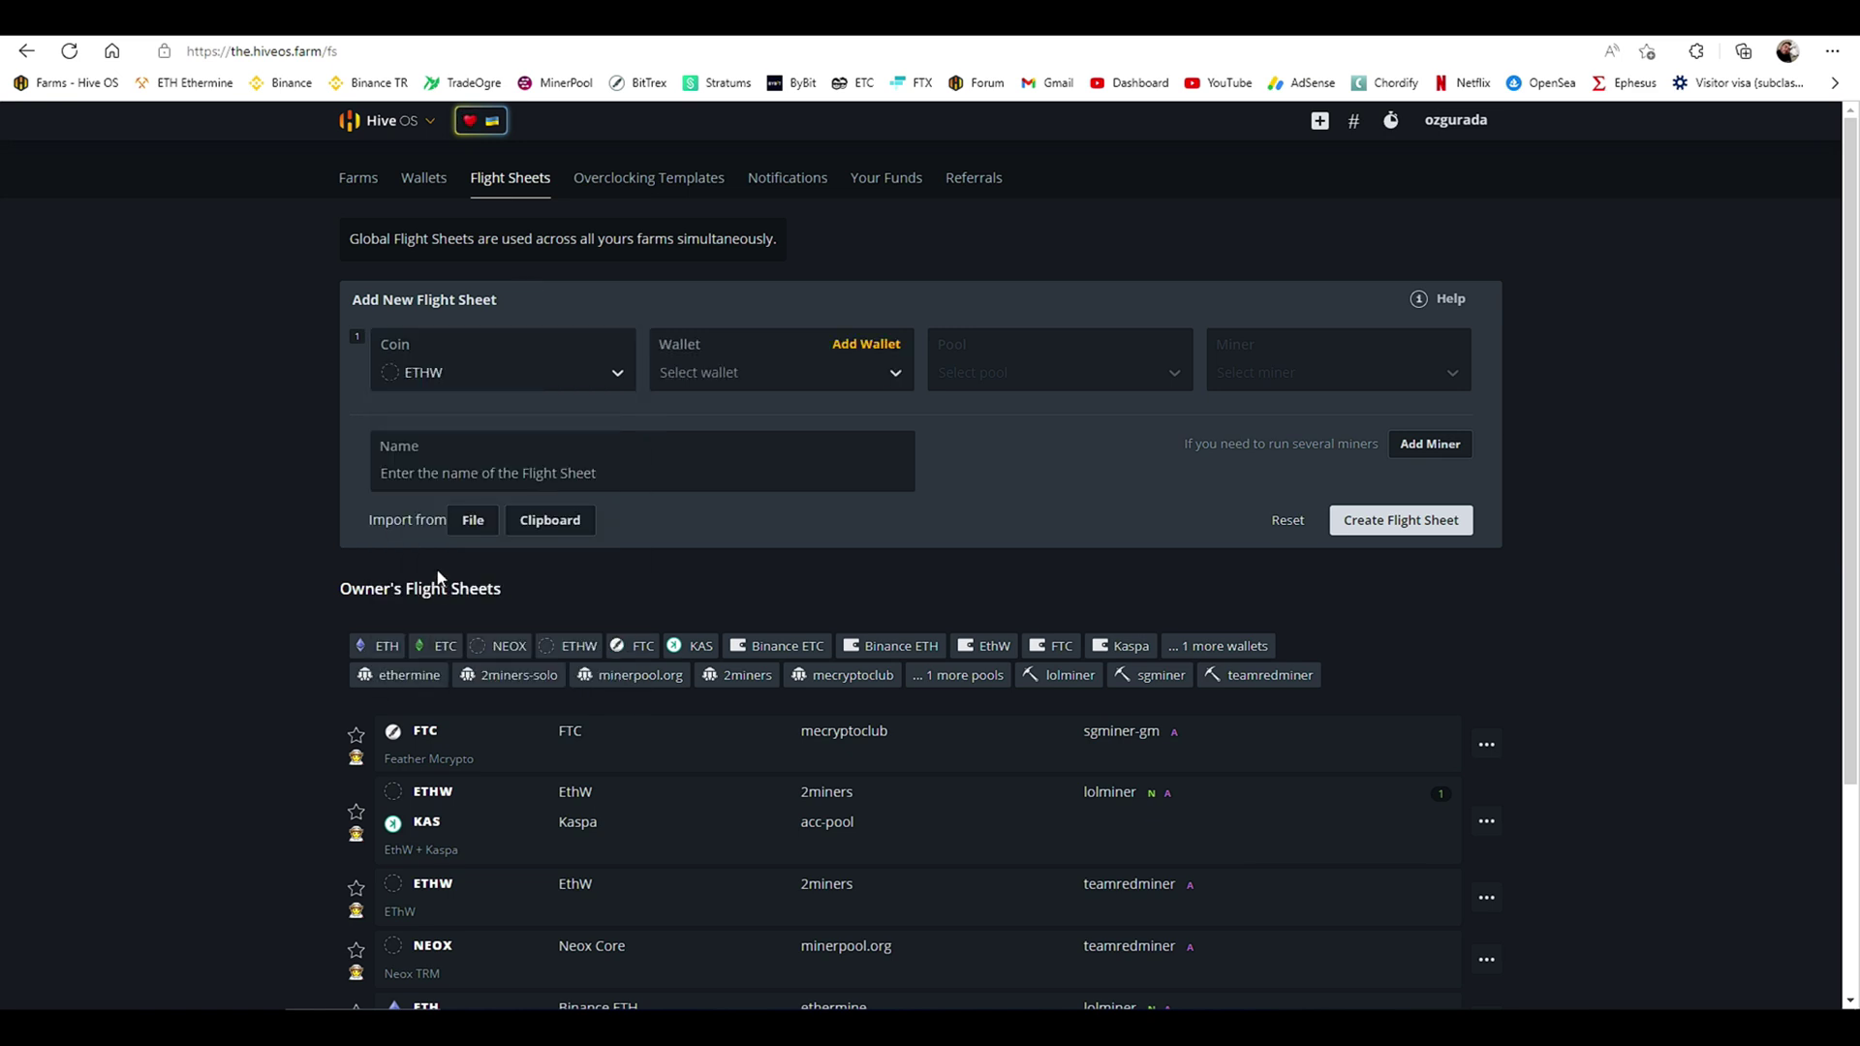
click(799, 381)
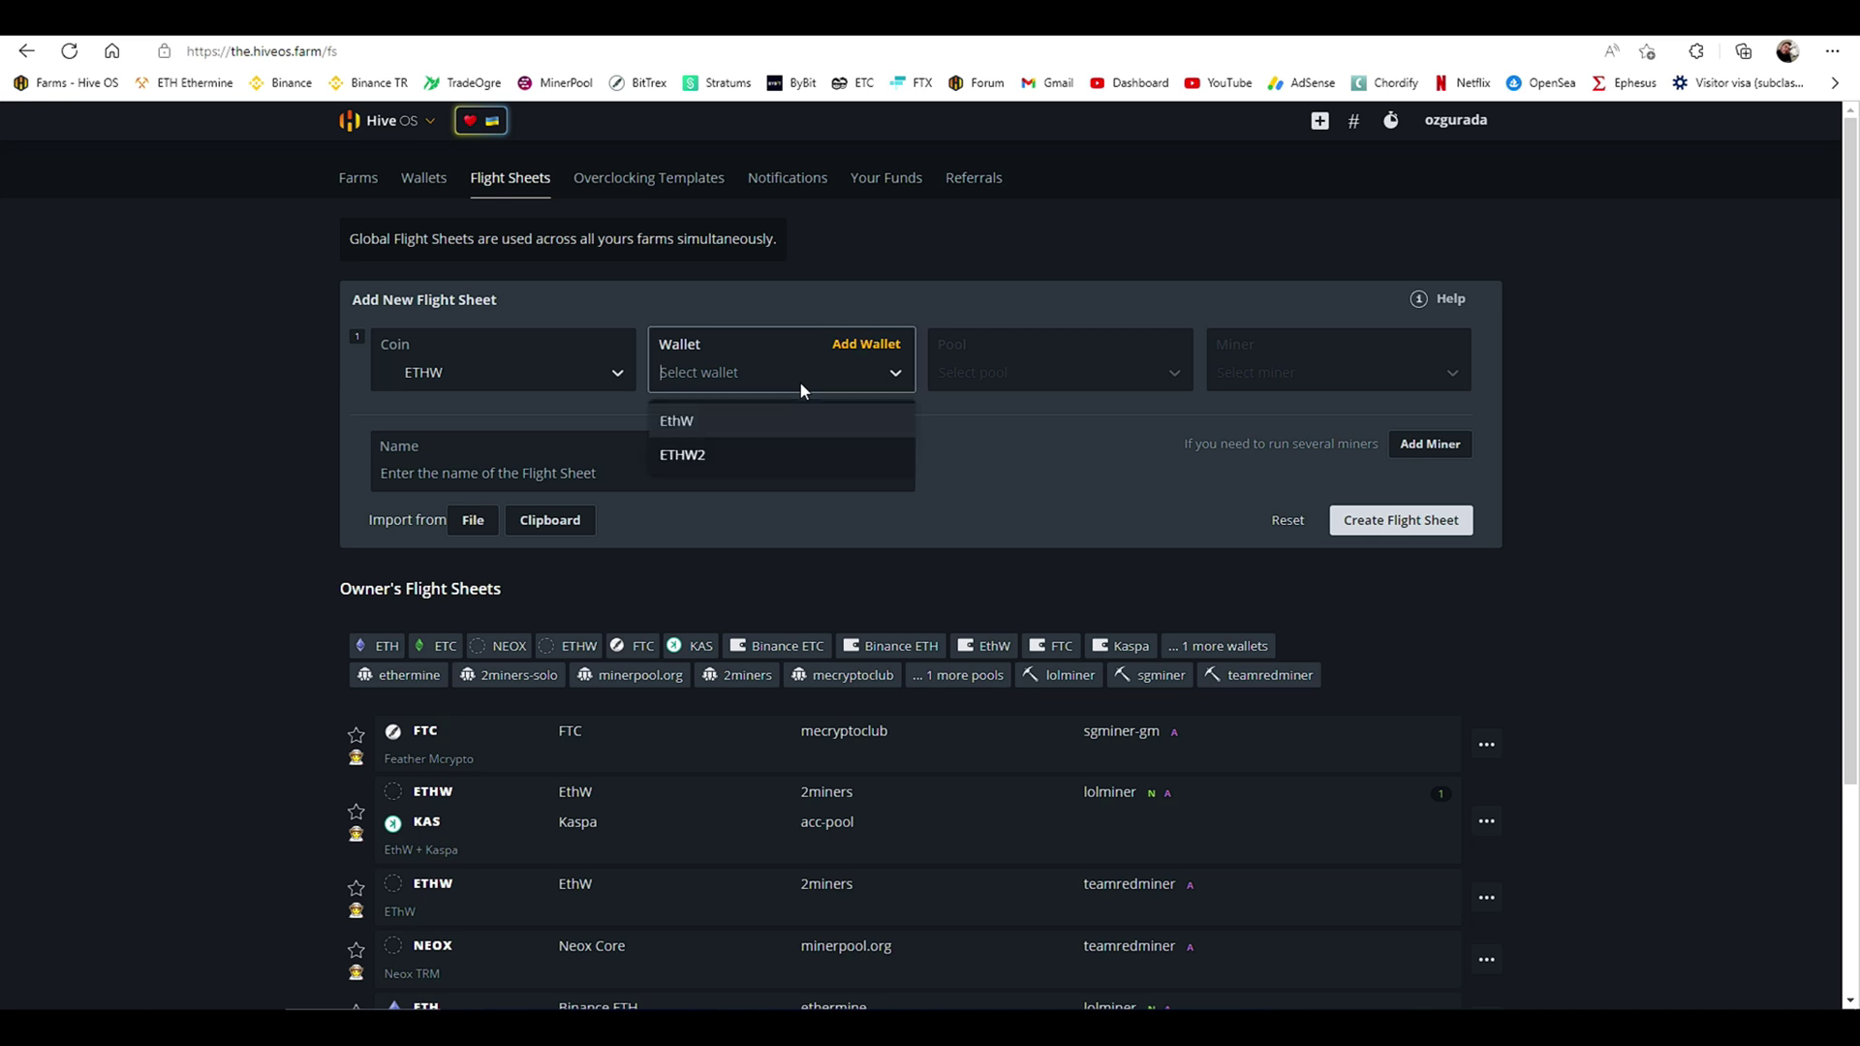
click(755, 454)
click(1002, 382)
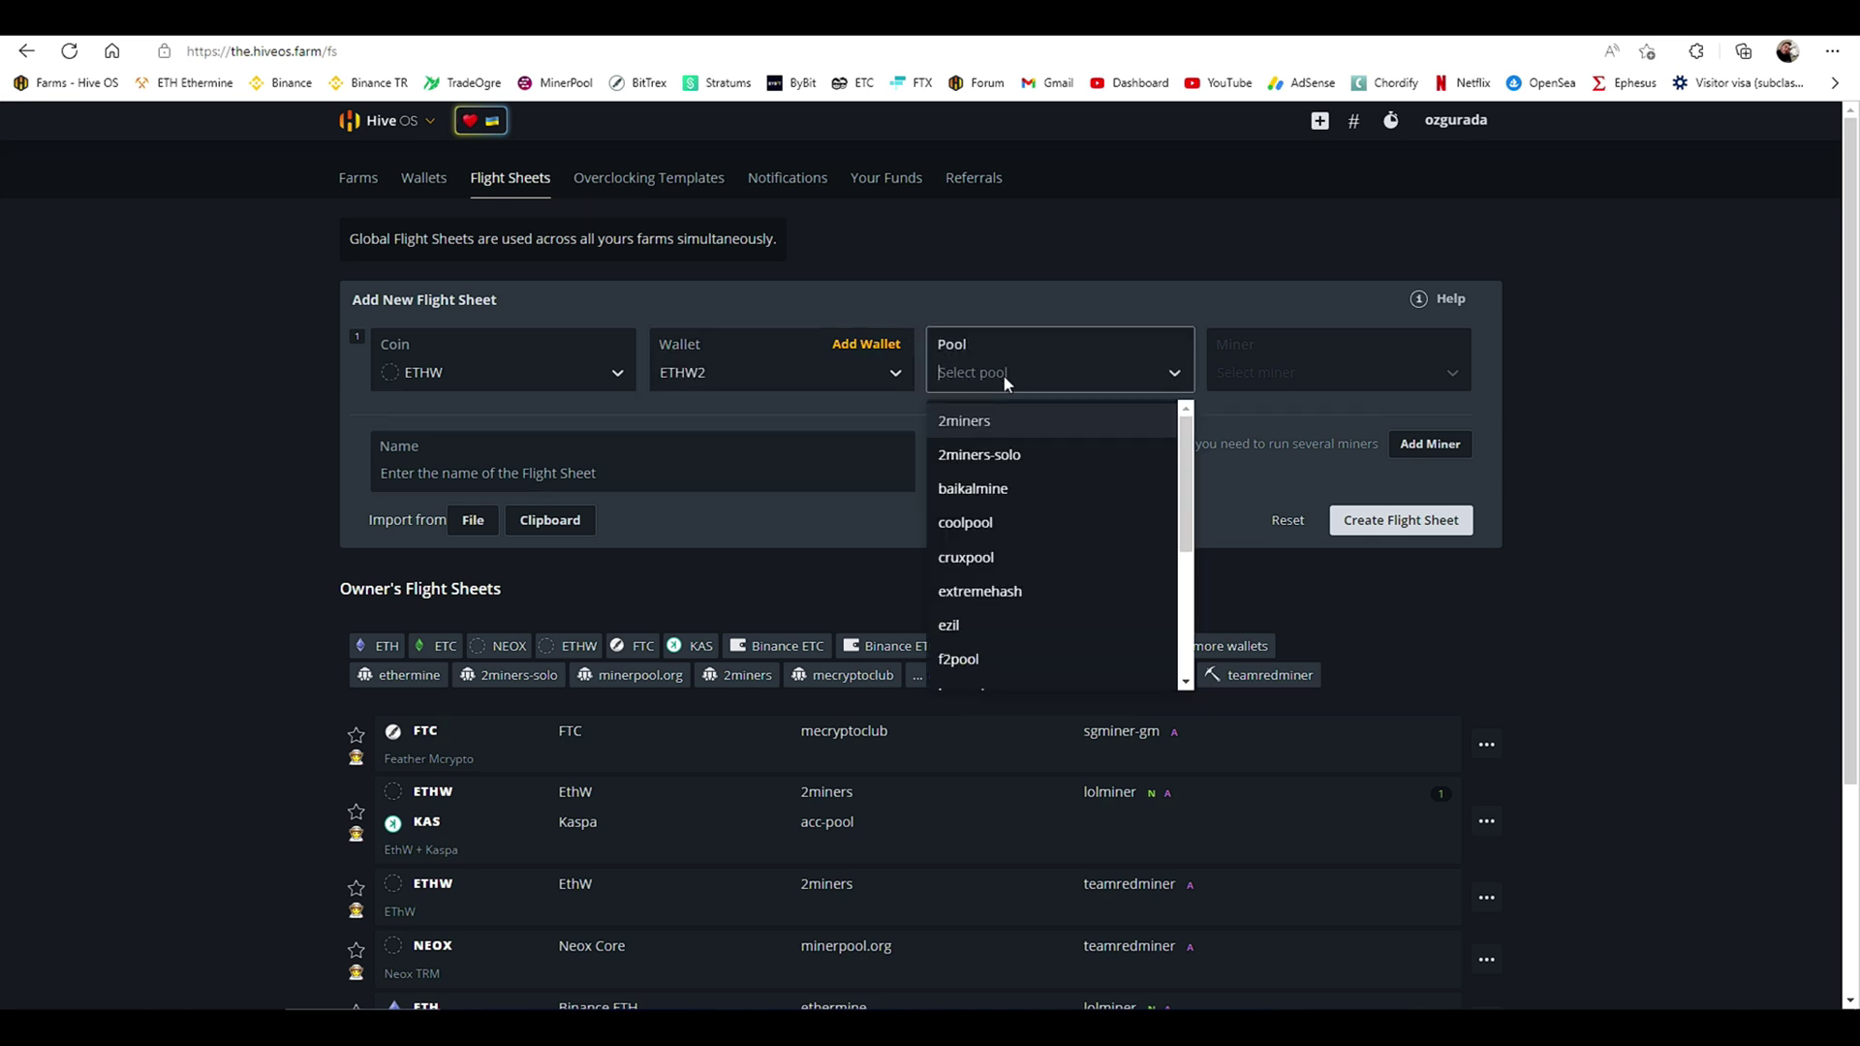
click(1046, 420)
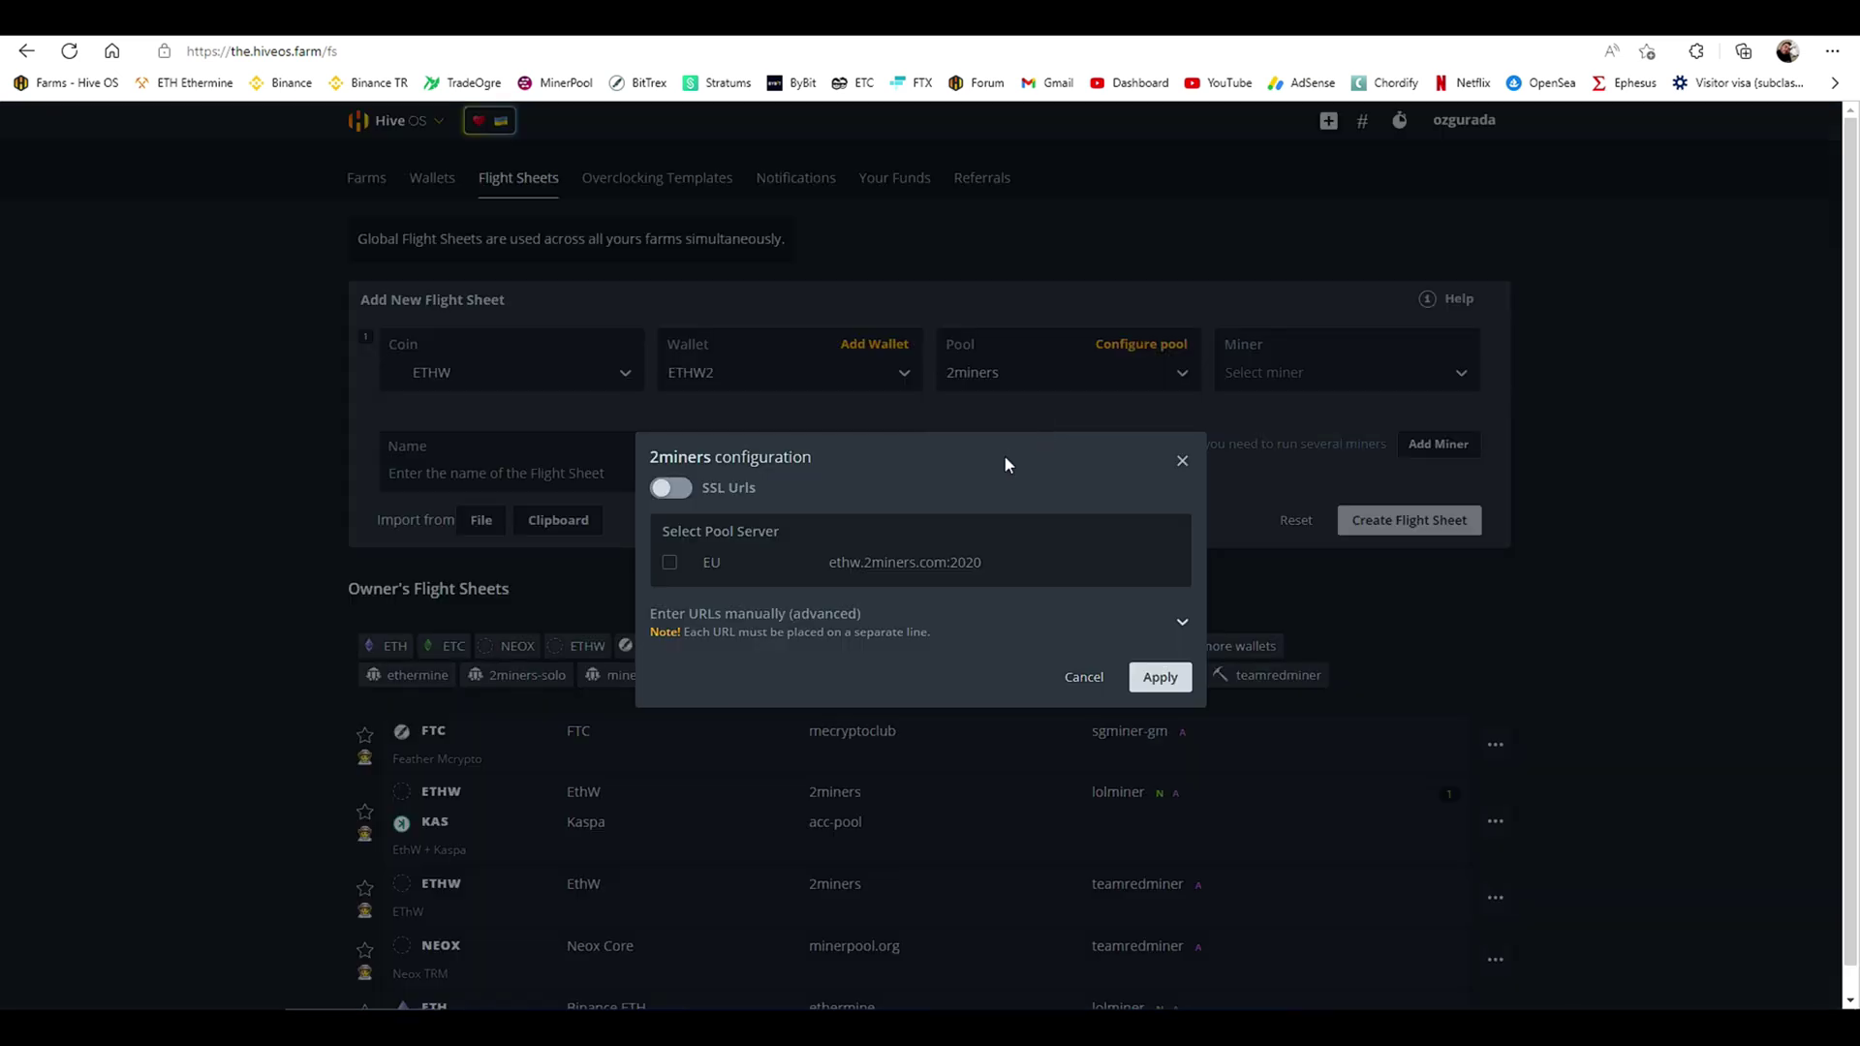
click(670, 565)
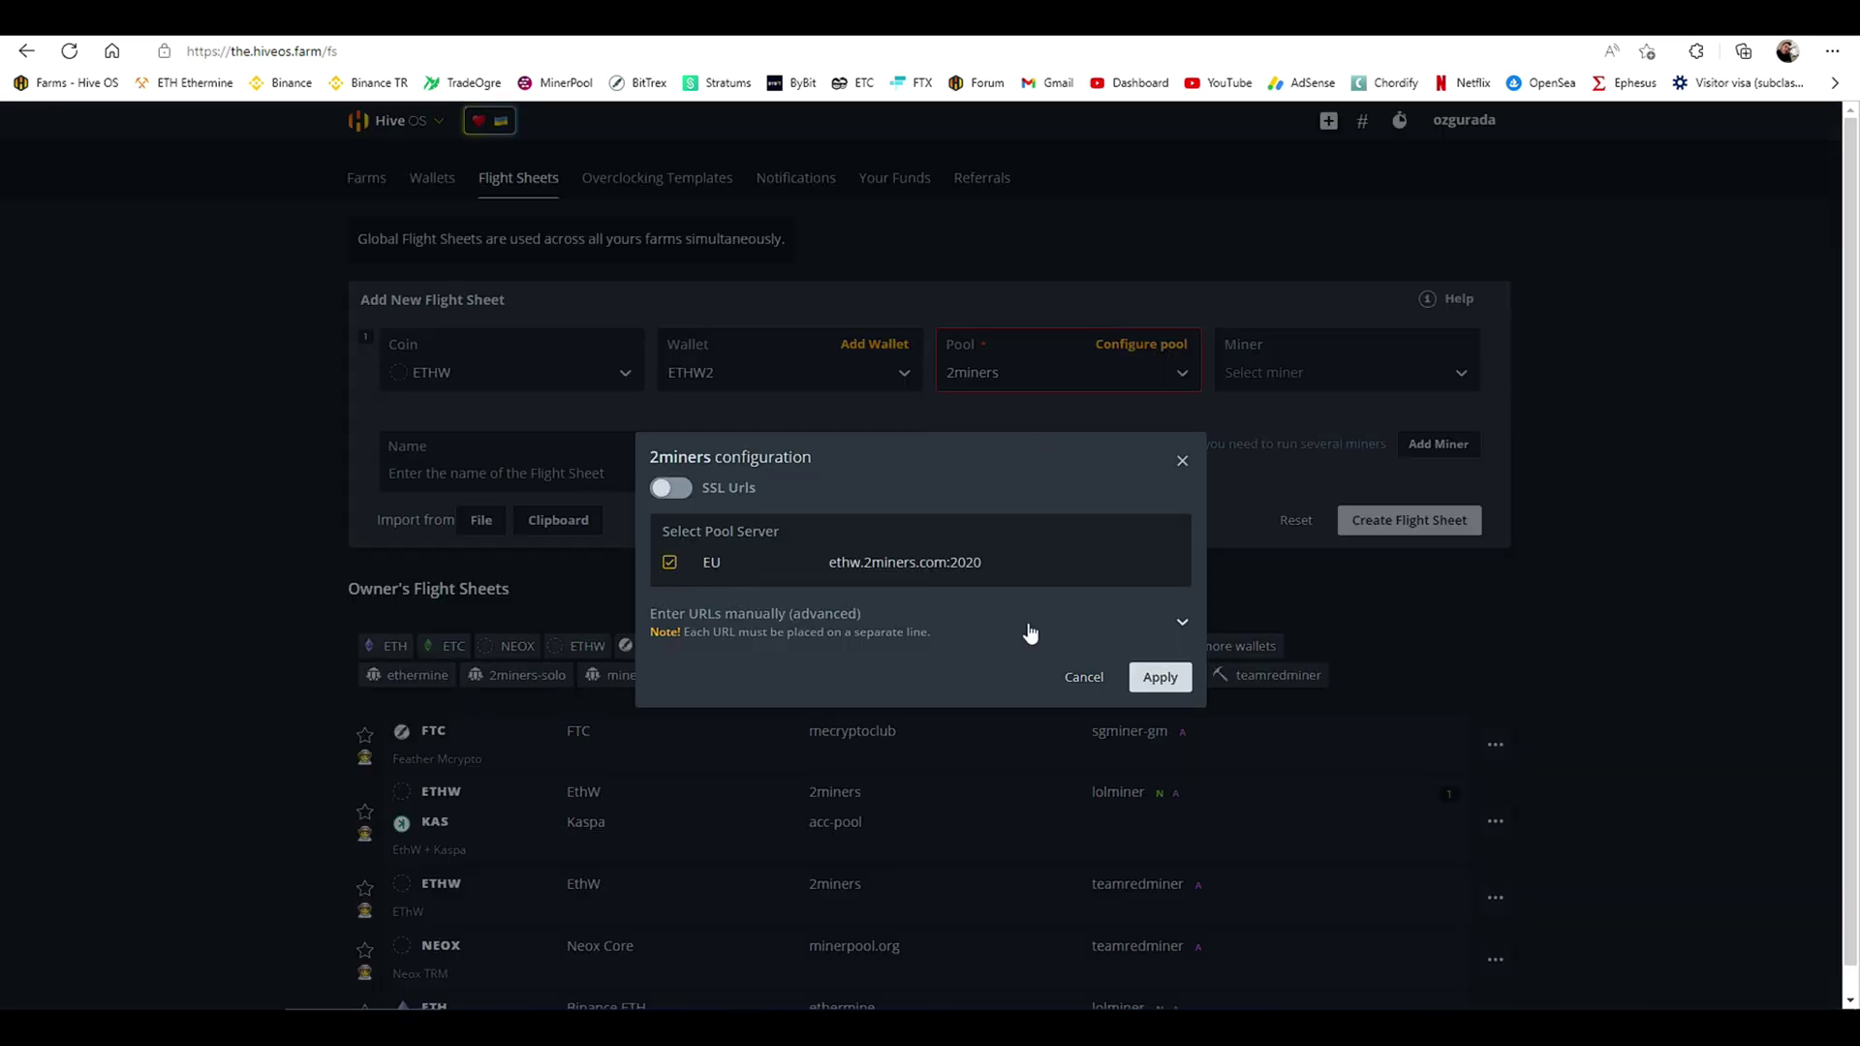
click(1159, 678)
click(1337, 381)
text(lo)
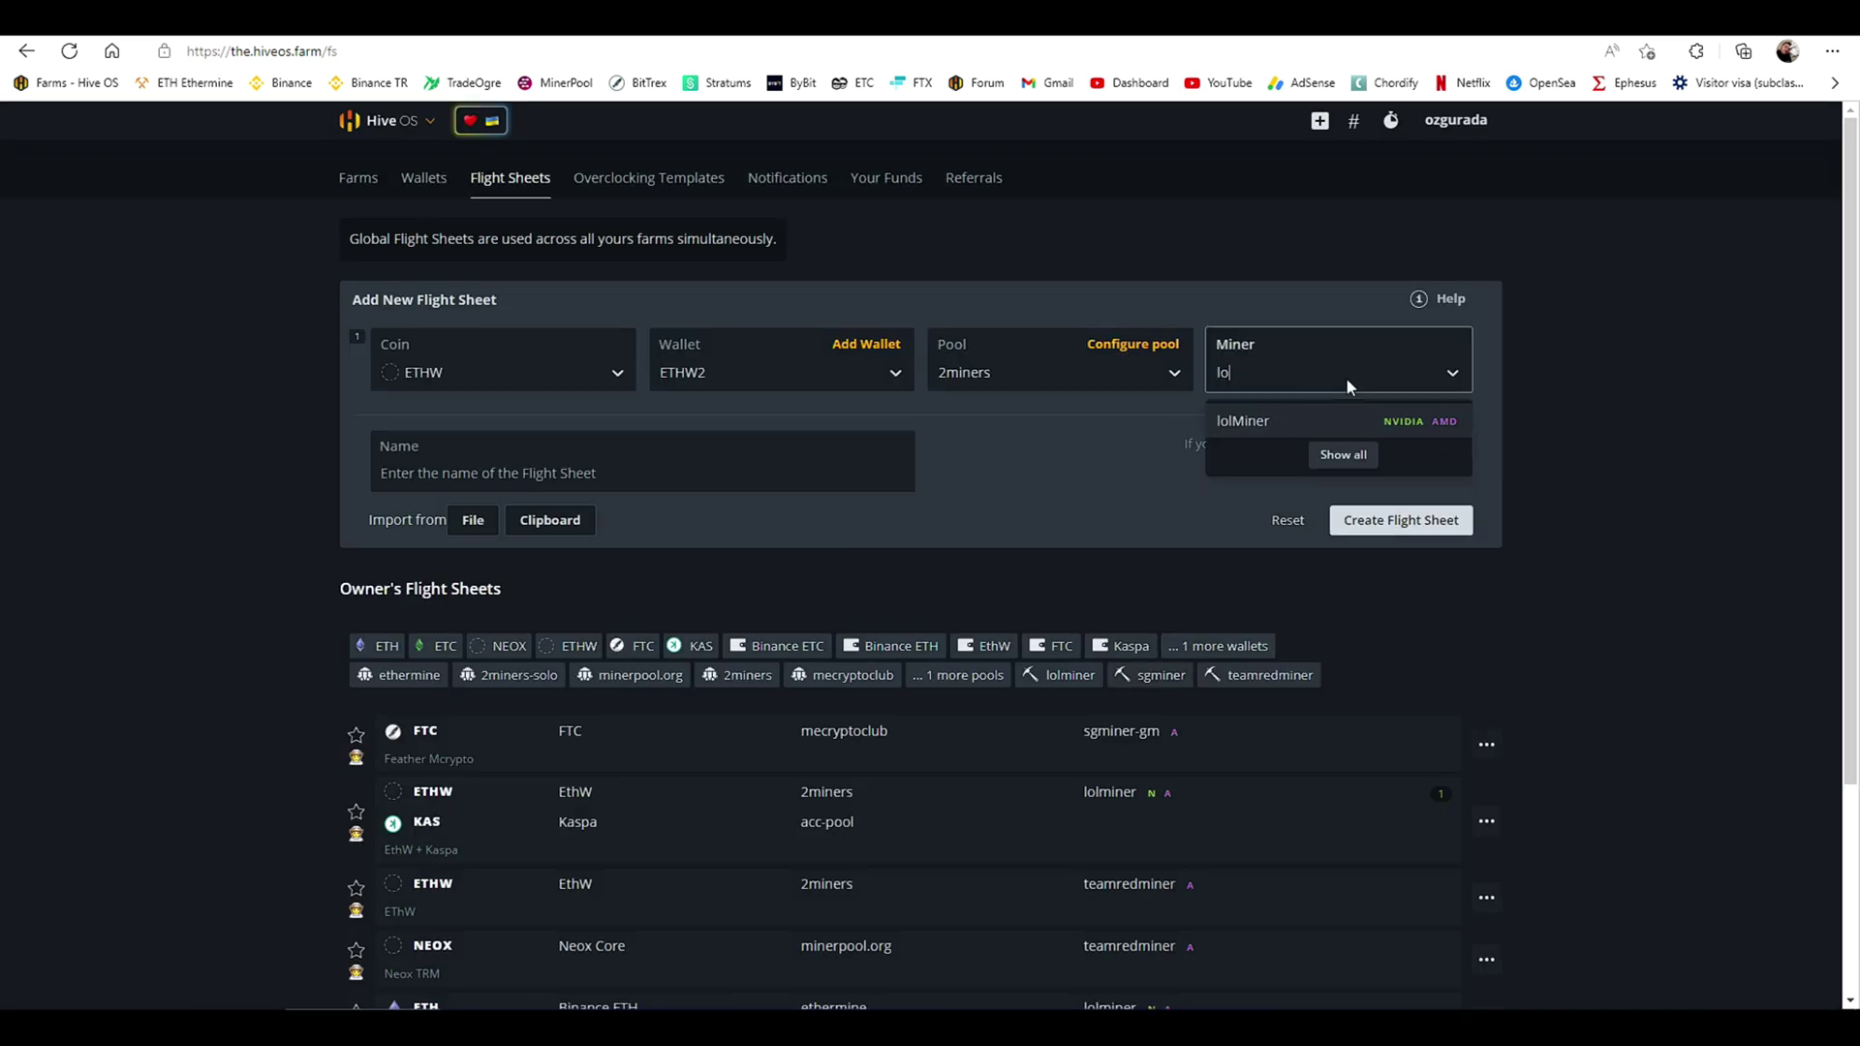
text(l)
click(1263, 429)
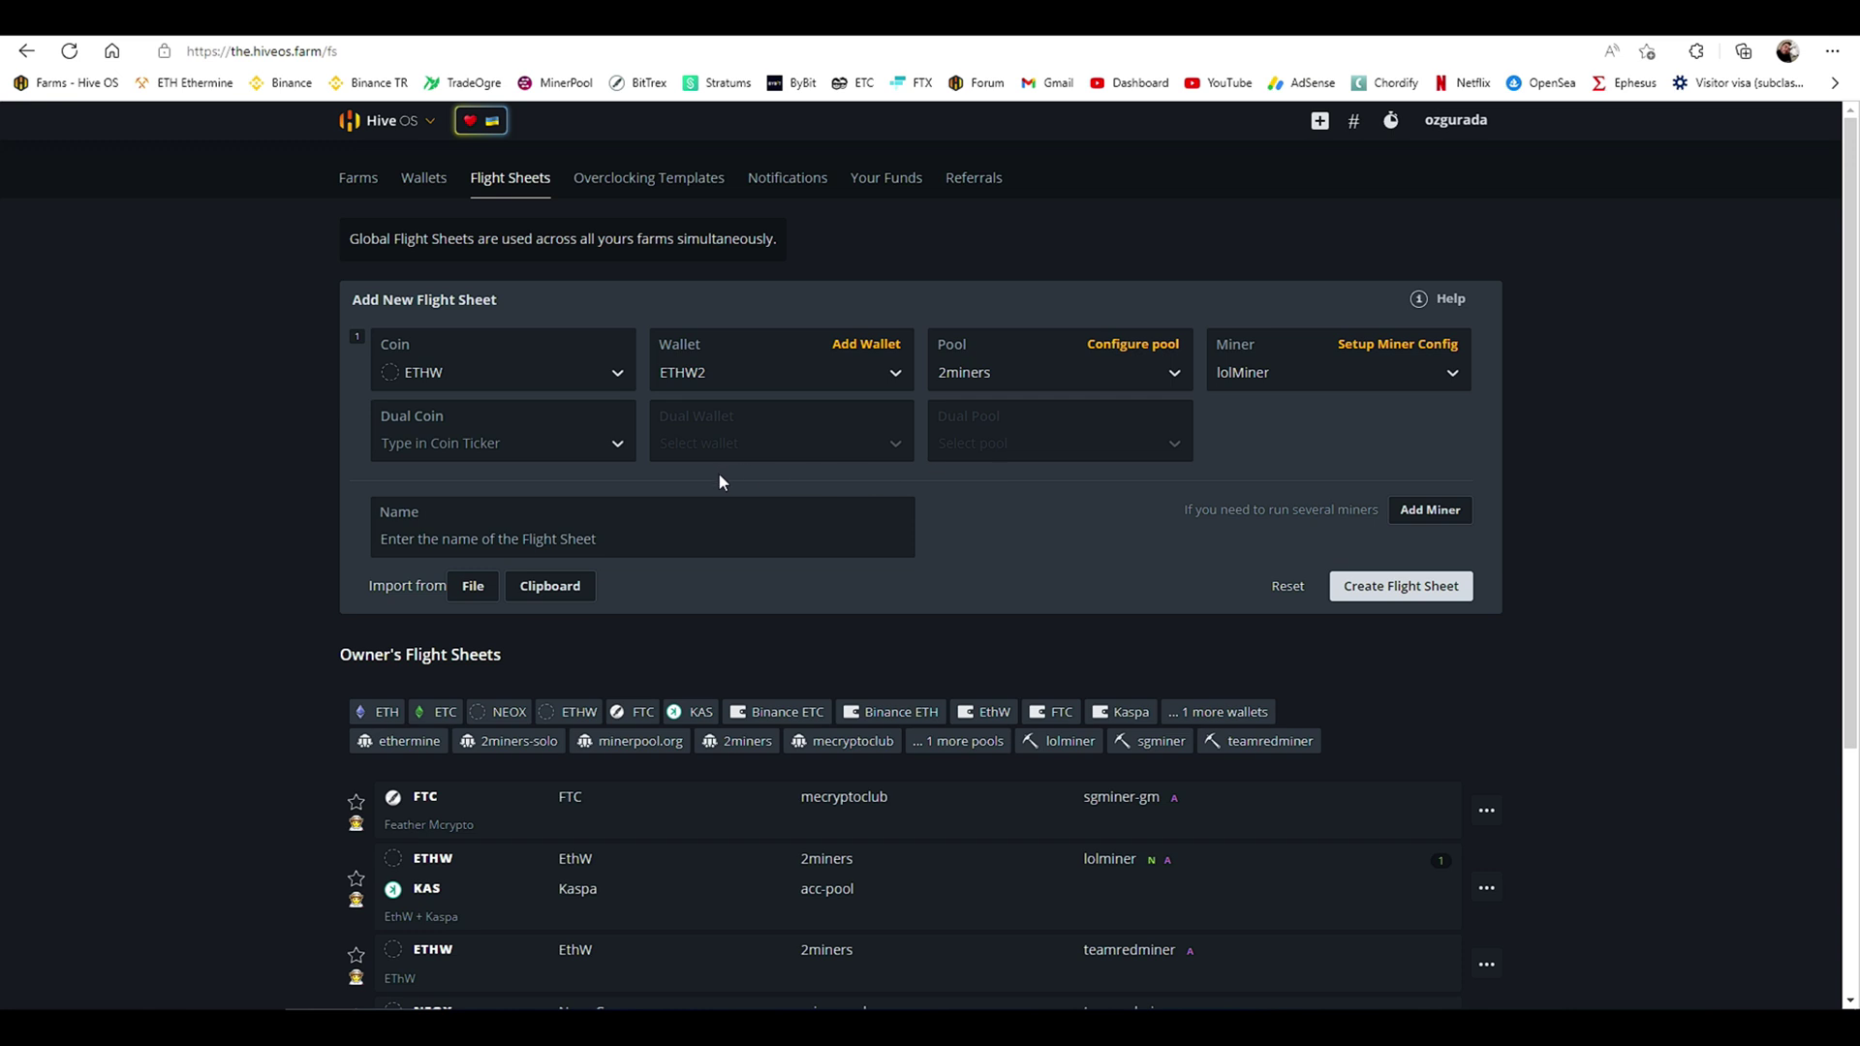
Add KAS dual mining using wallet Kaspa2 on acc-pool's Germany server
click(617, 447)
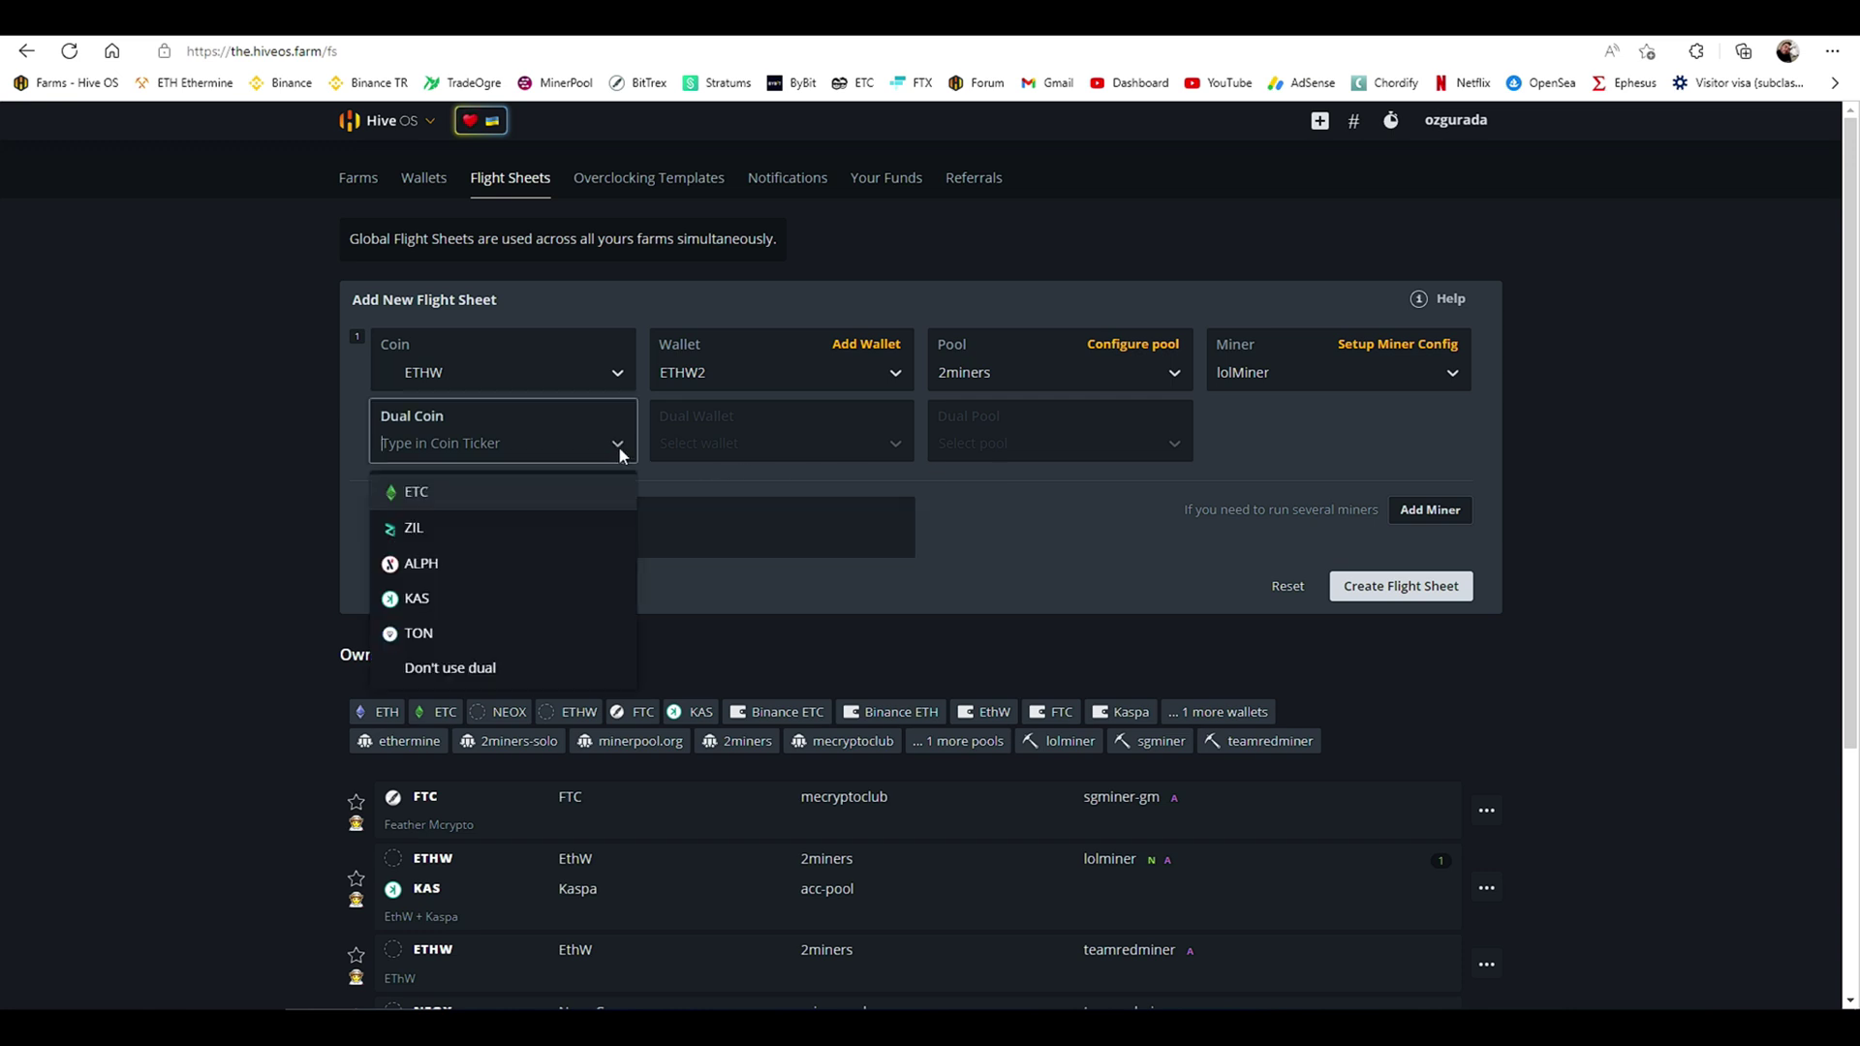
click(466, 600)
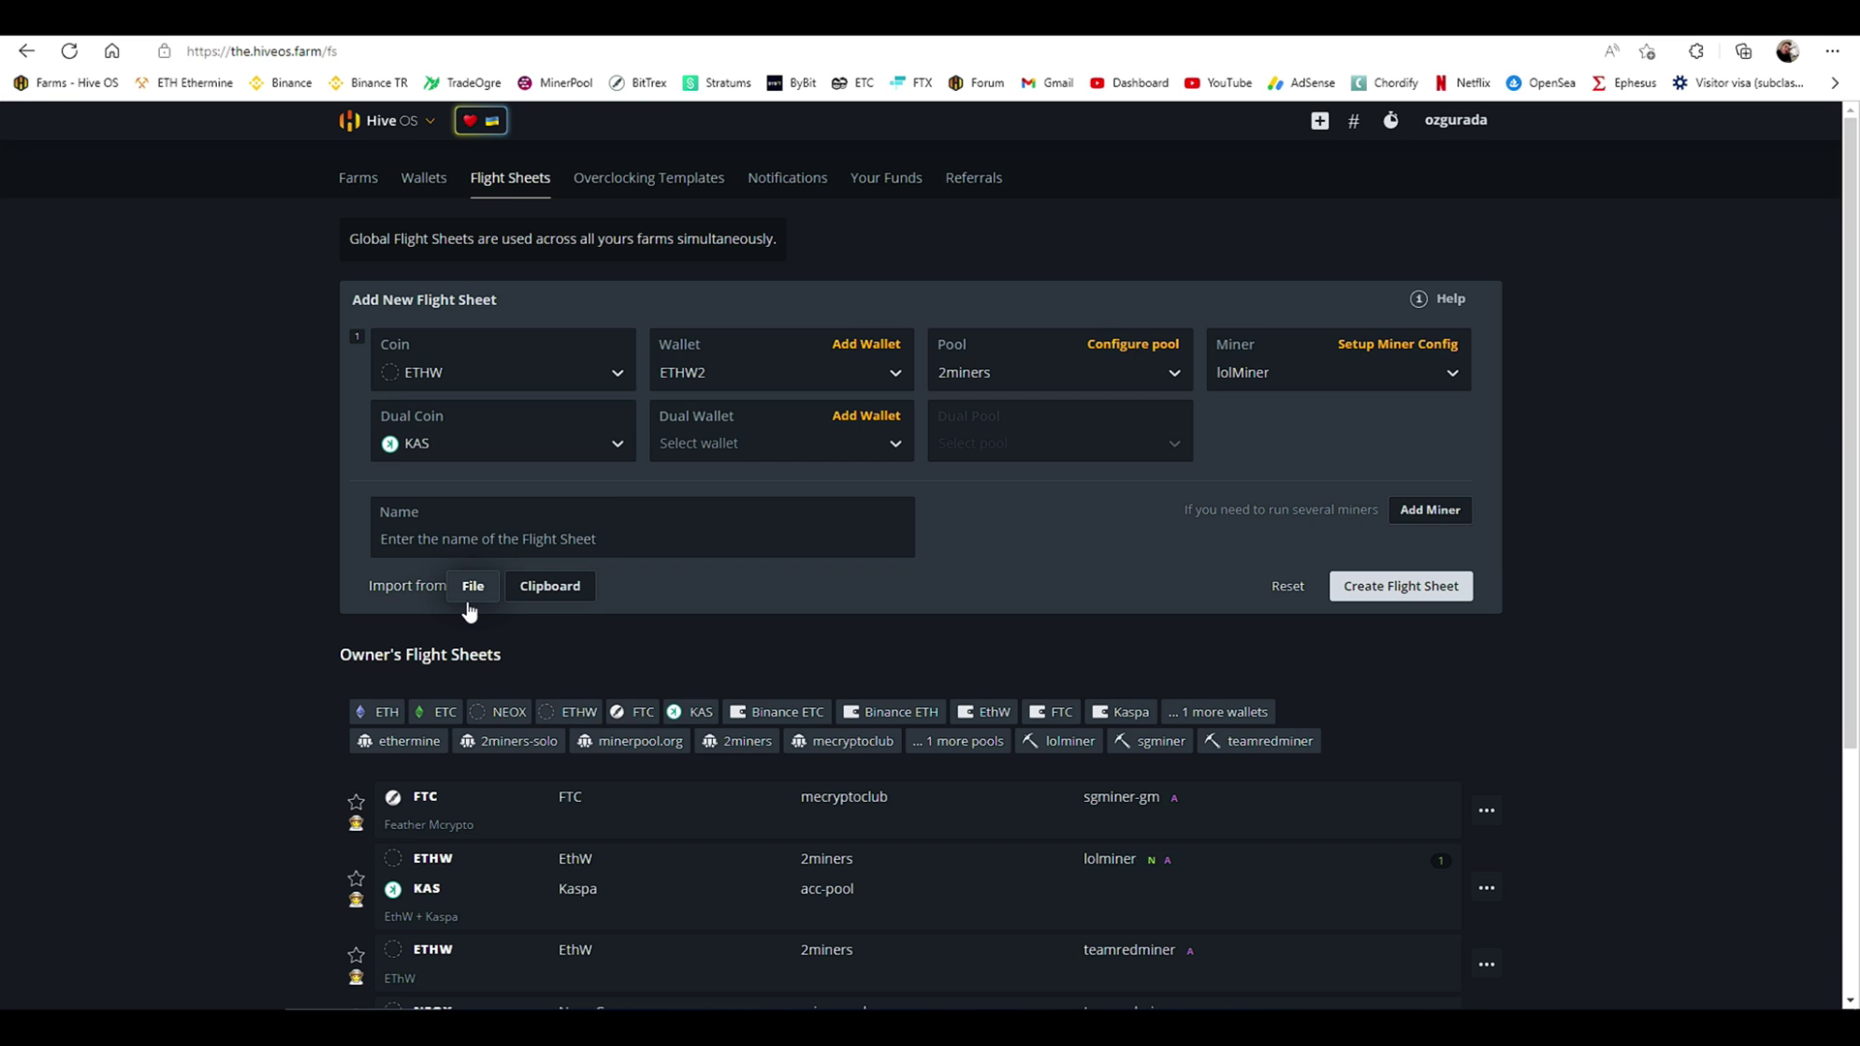
click(870, 446)
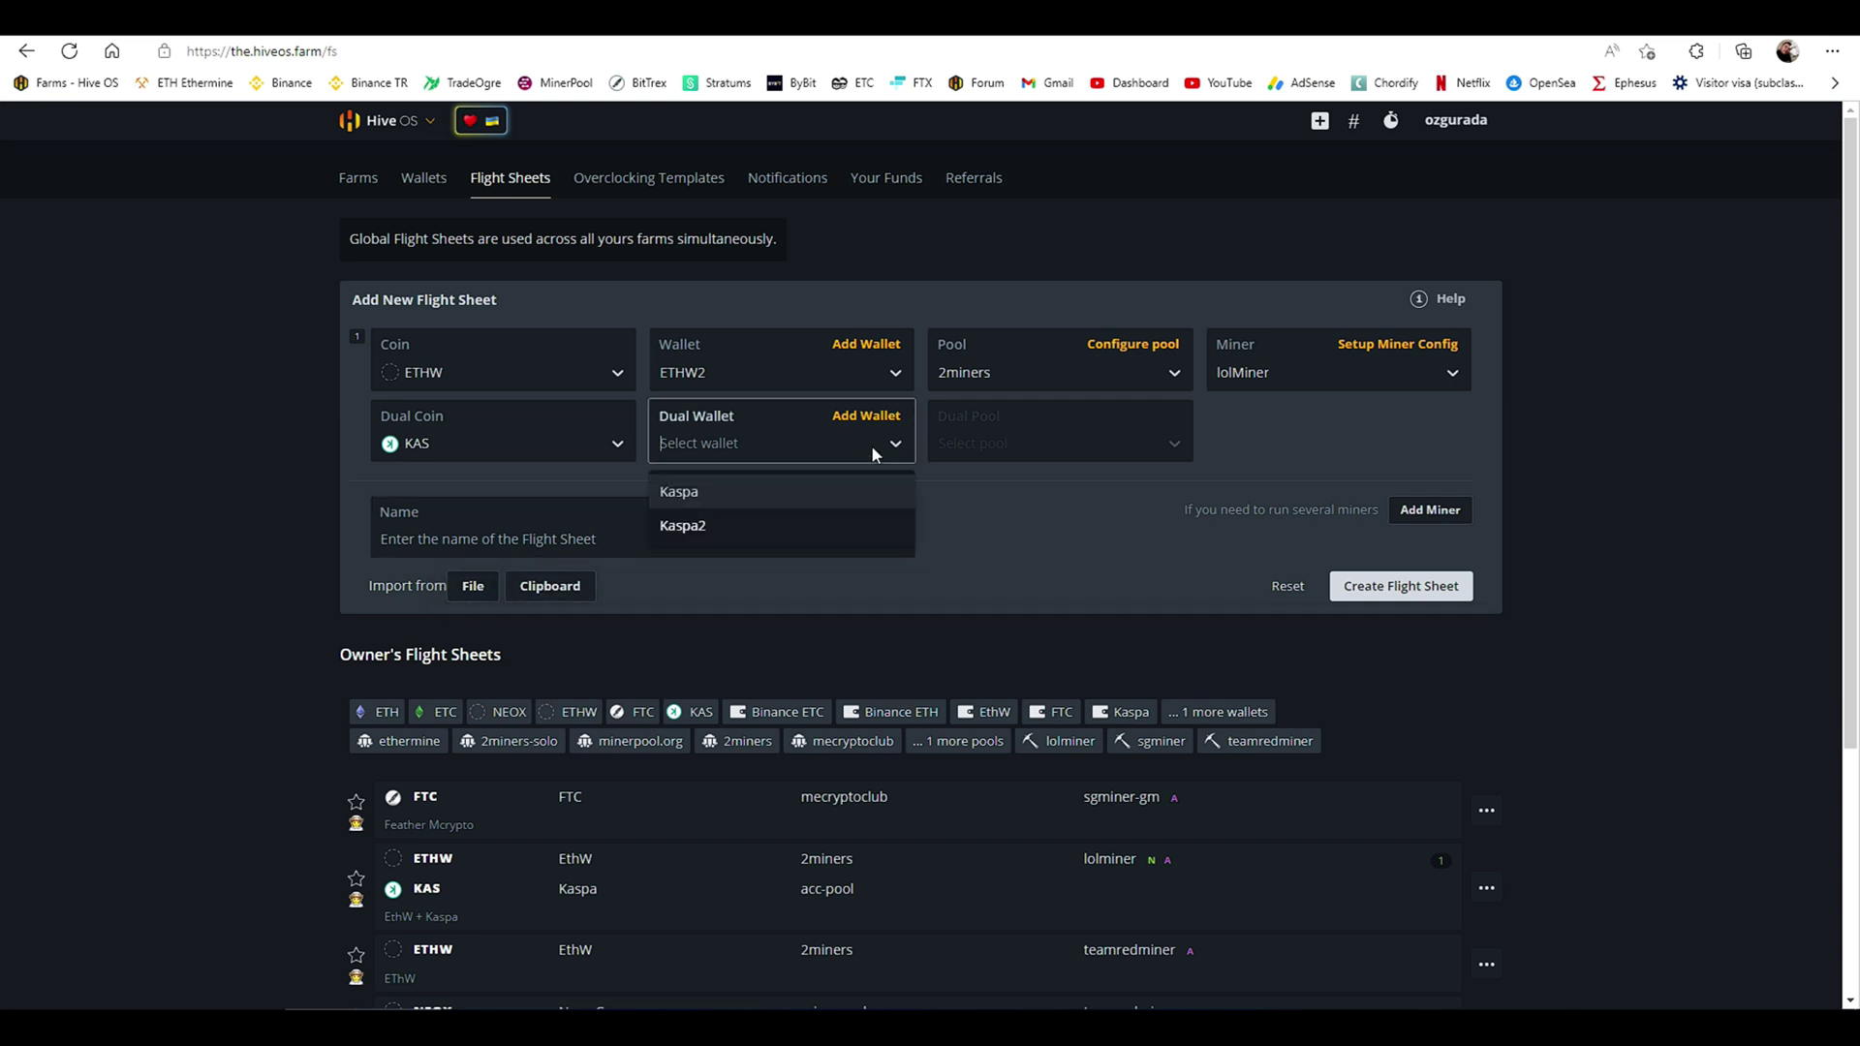
click(777, 525)
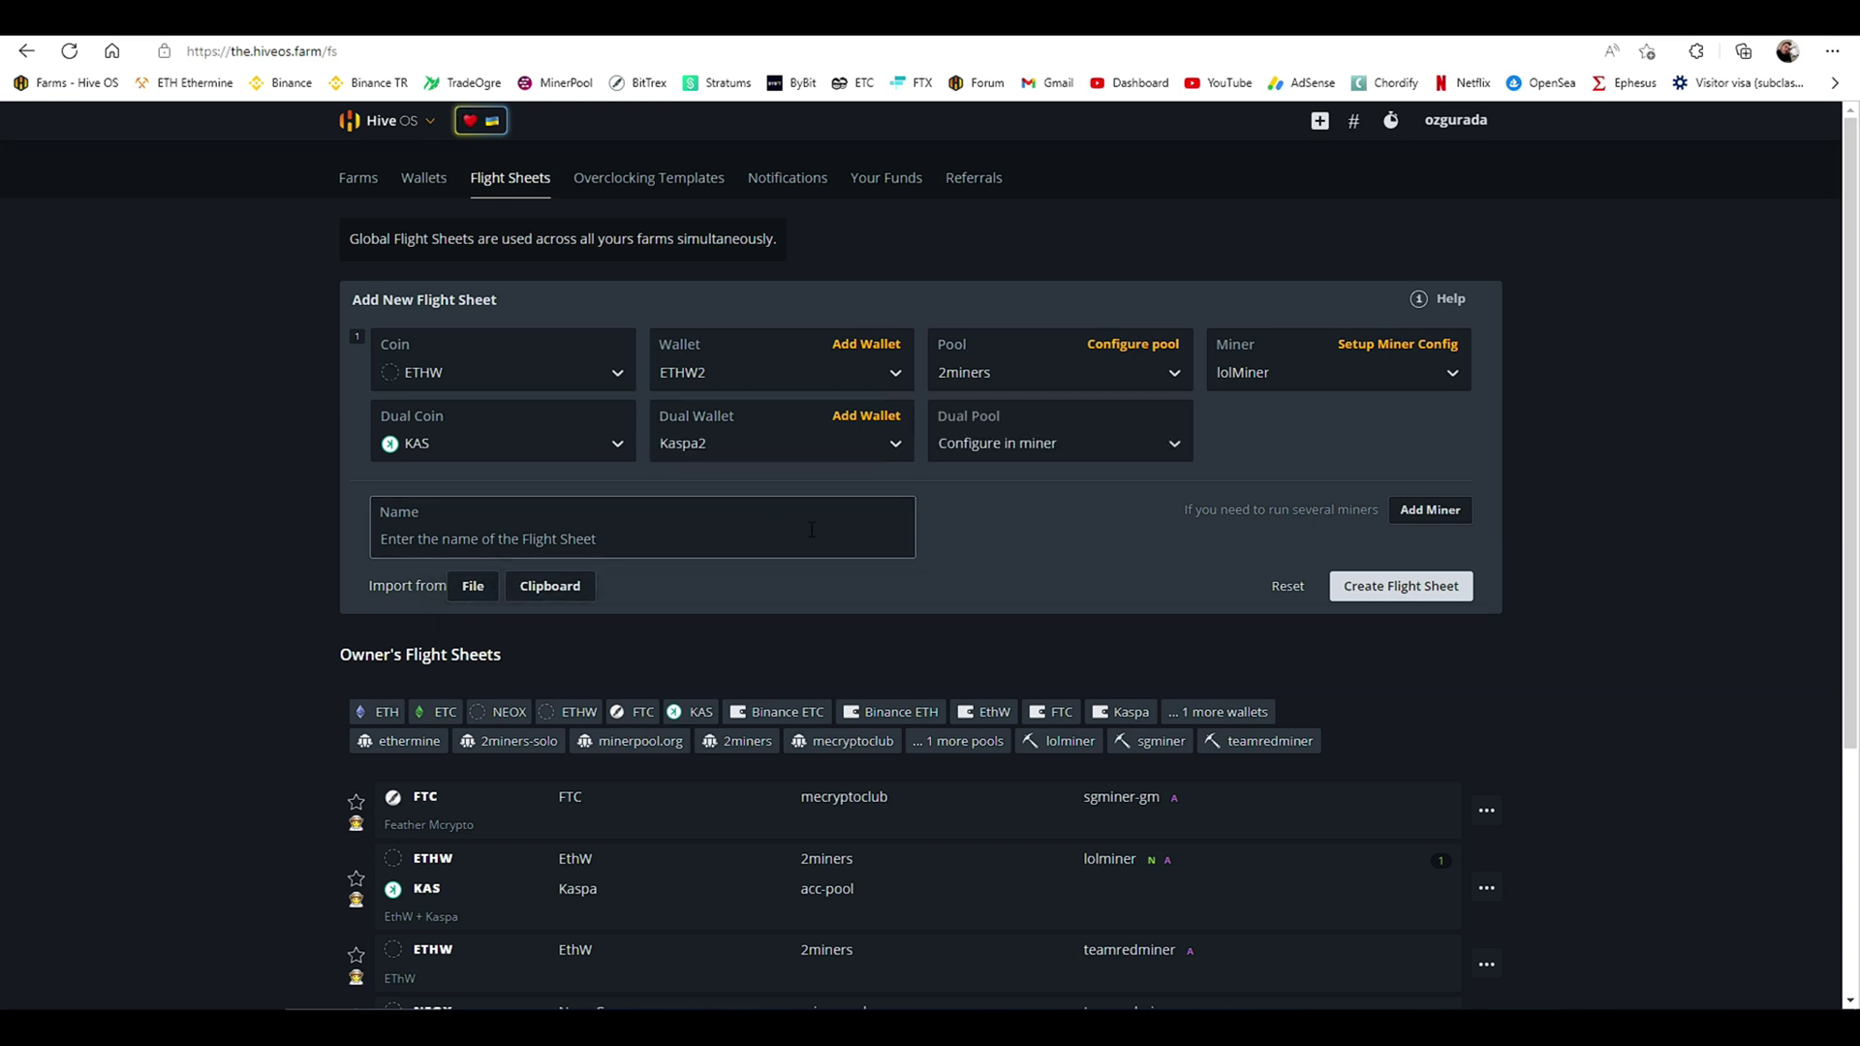
click(1109, 444)
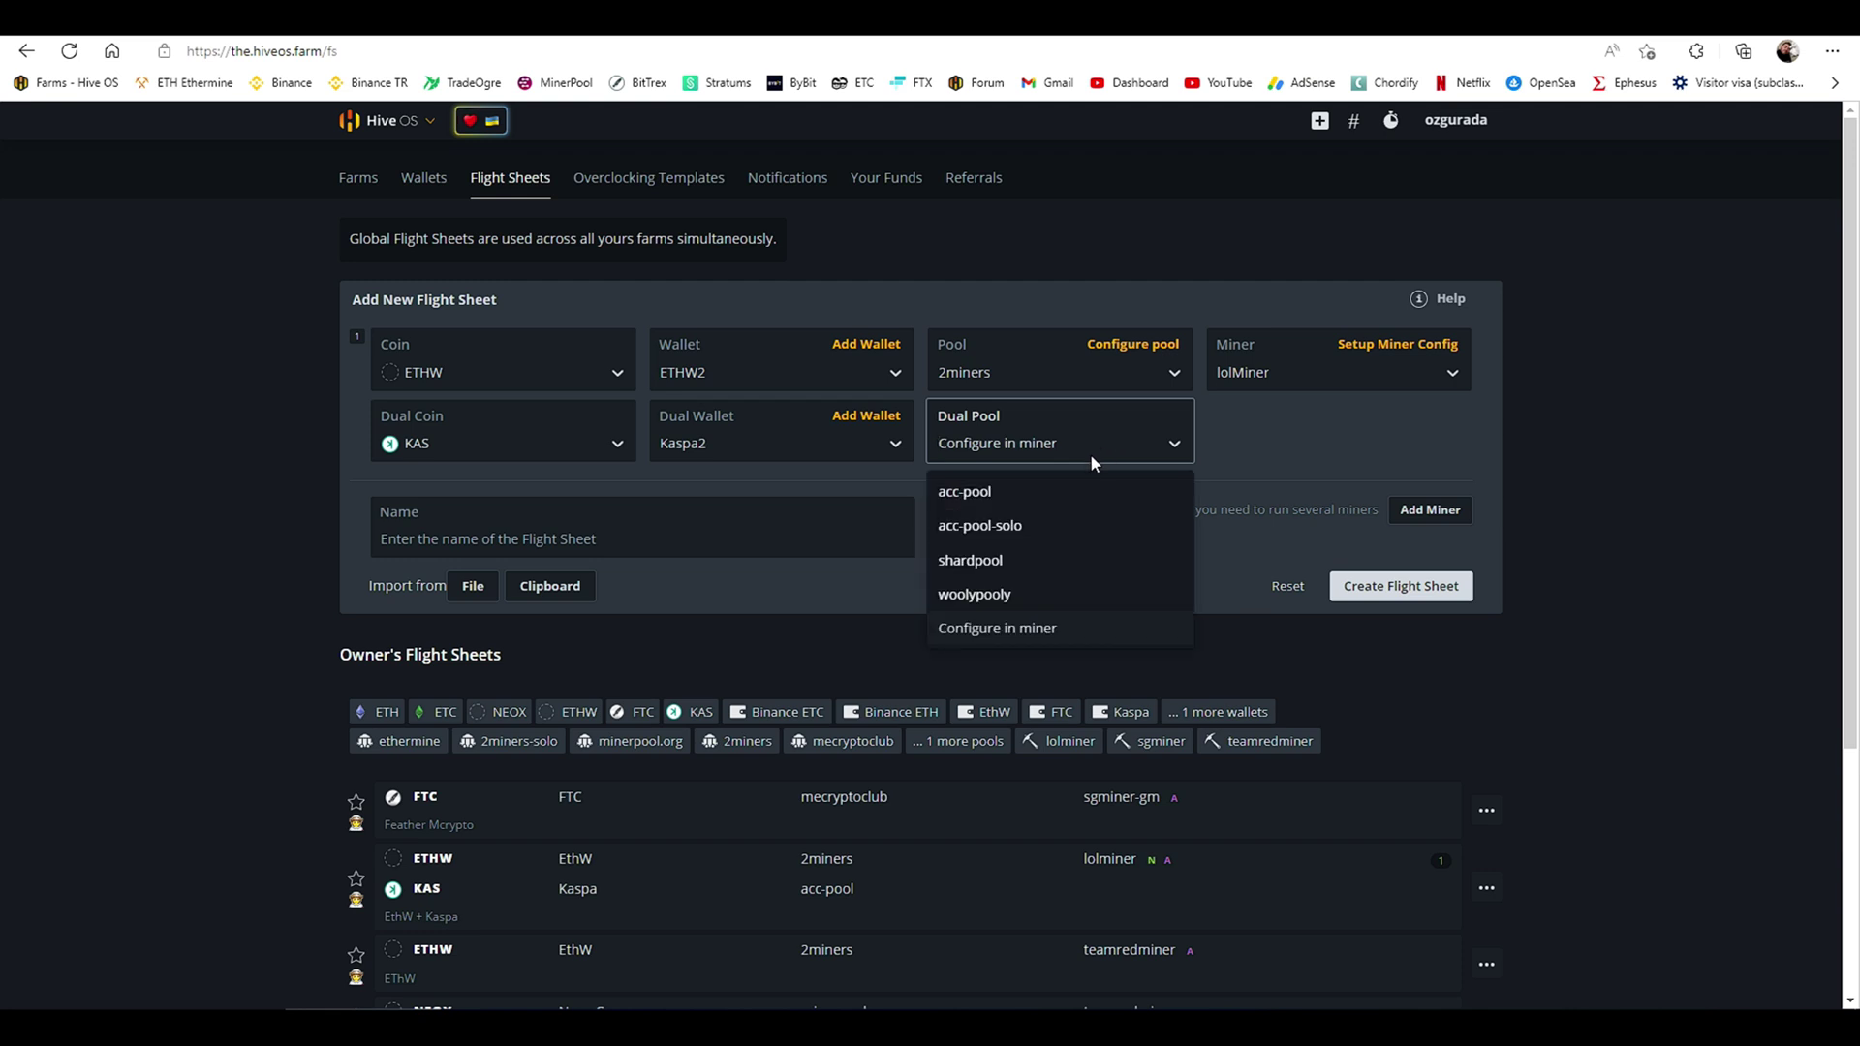
click(1024, 498)
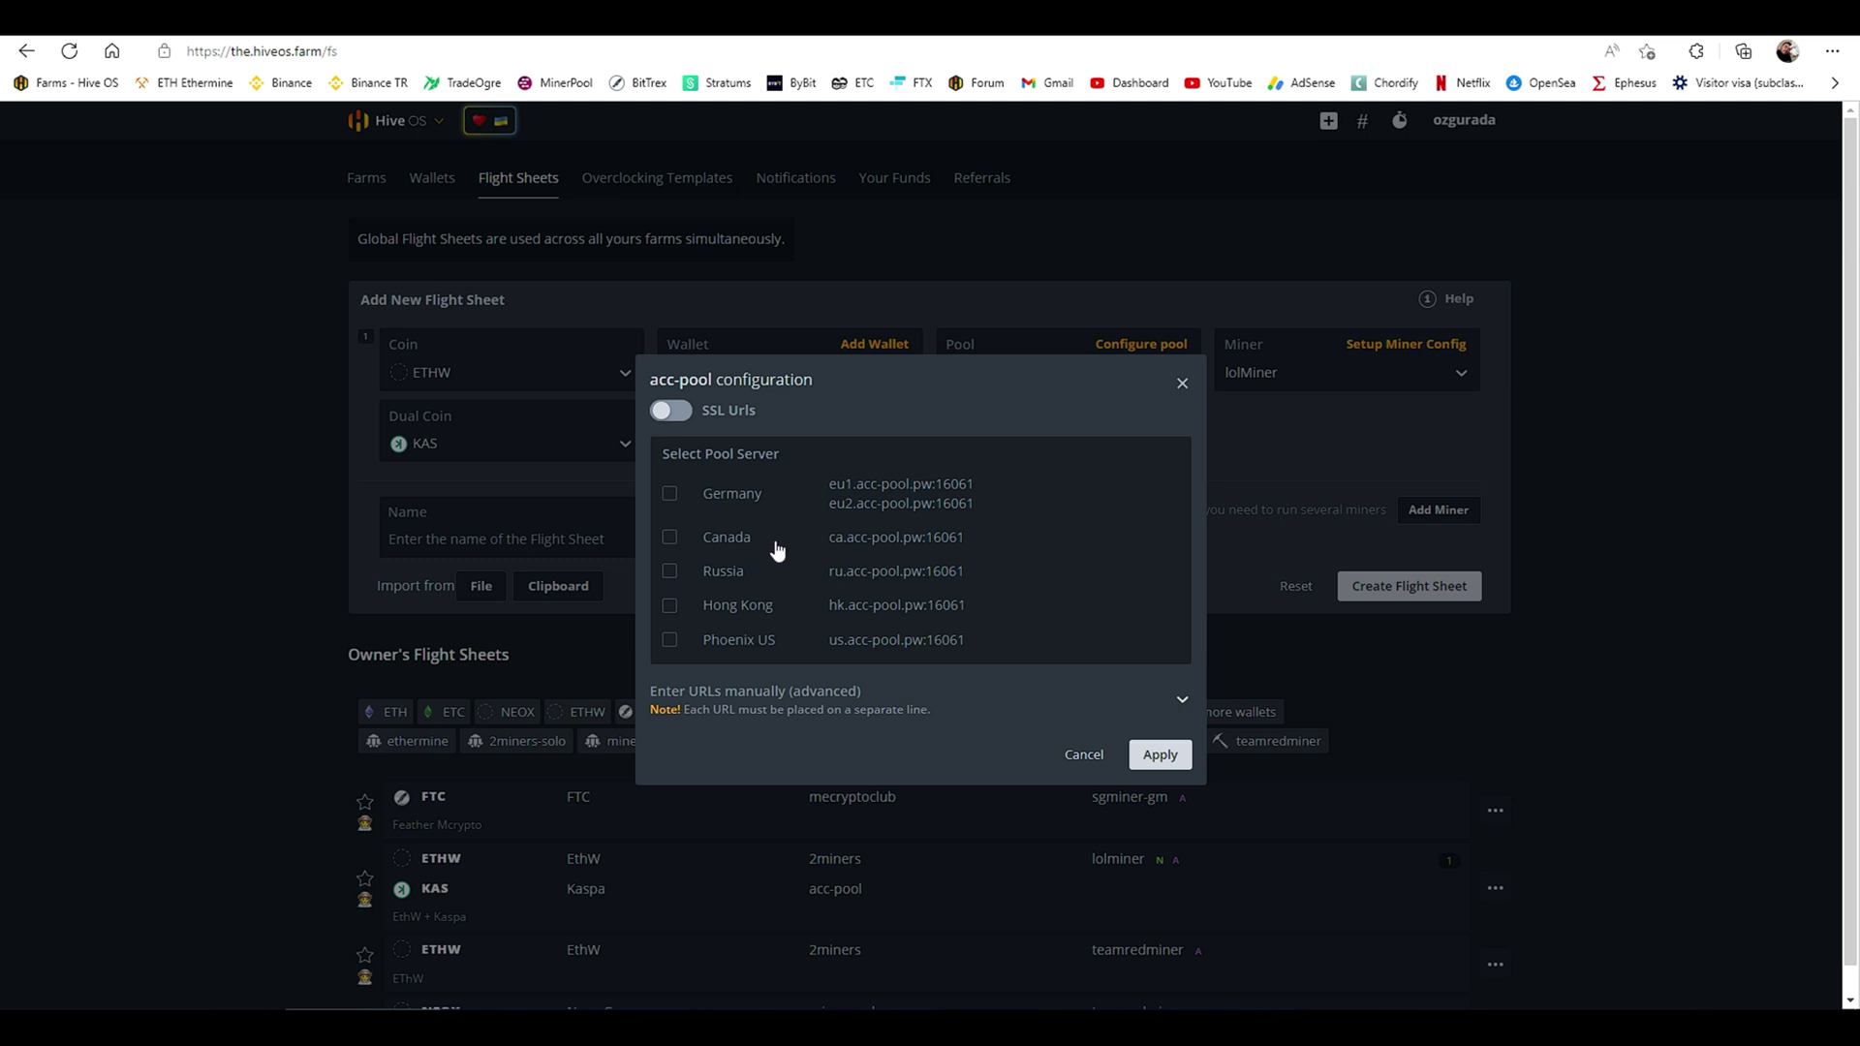
click(671, 494)
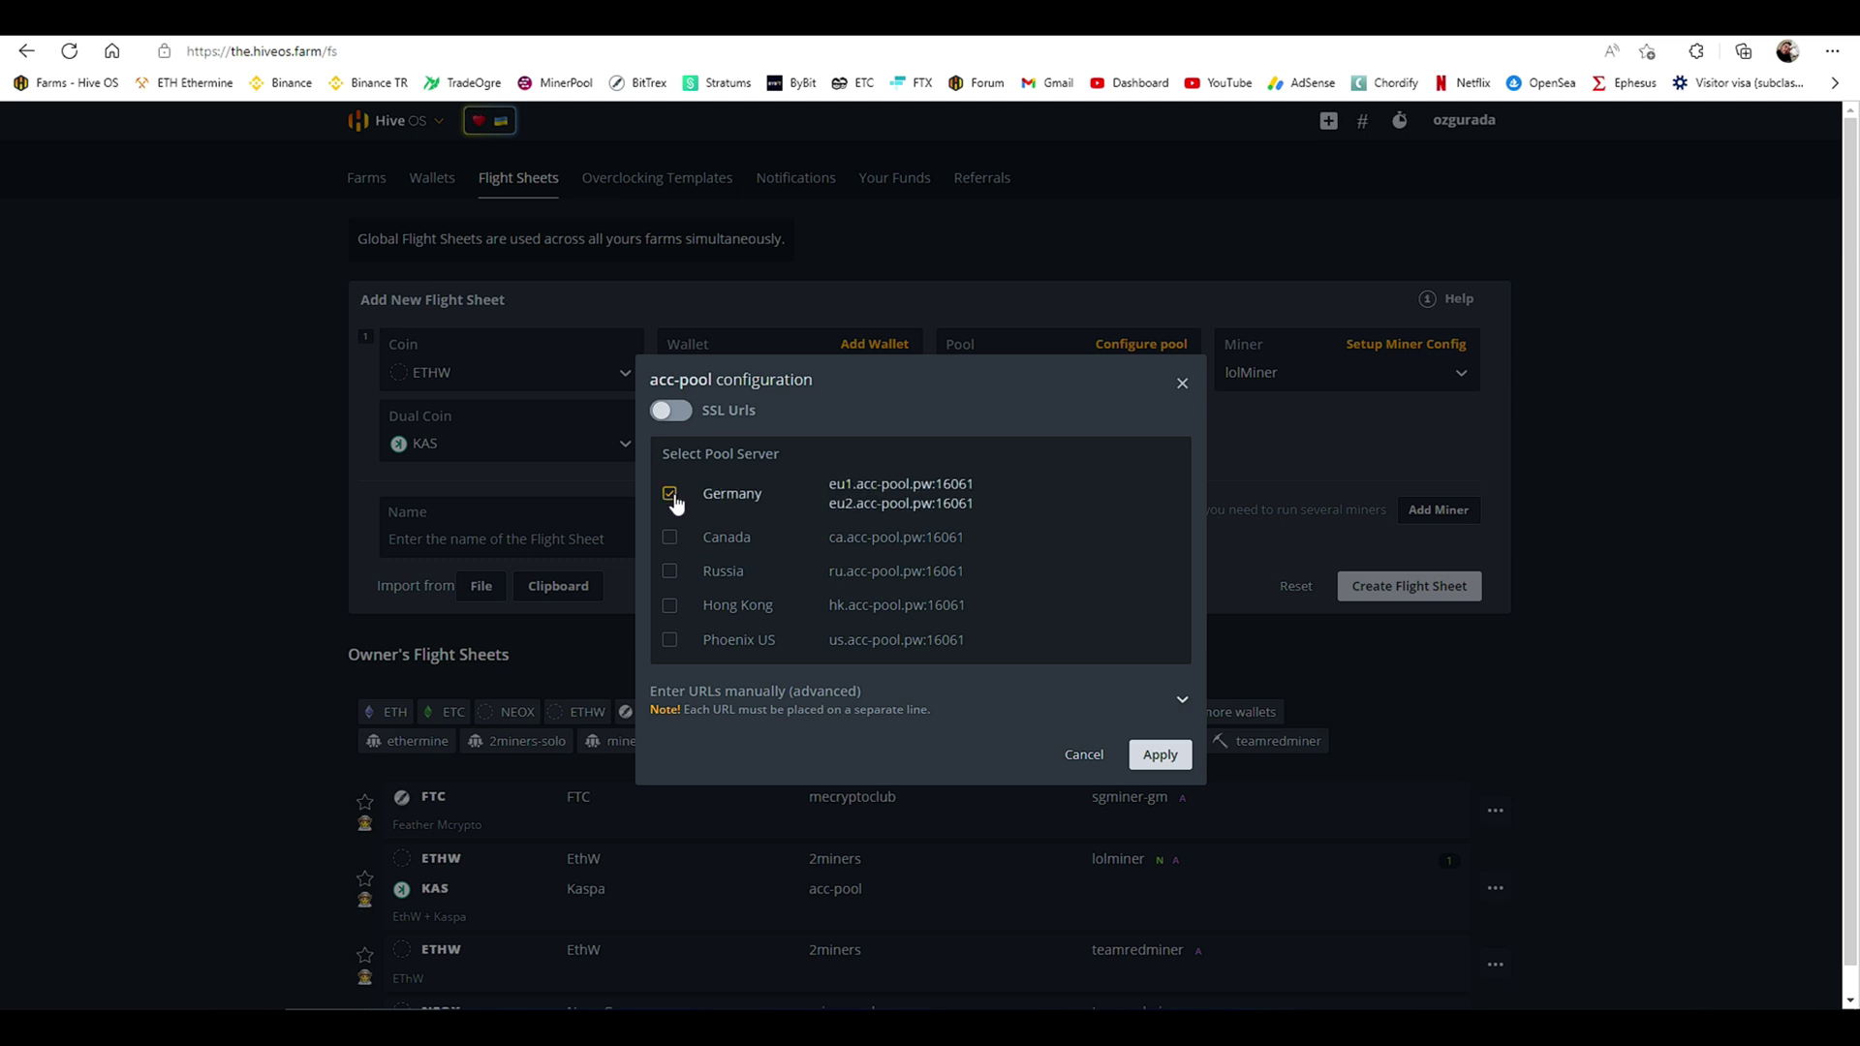
click(1160, 756)
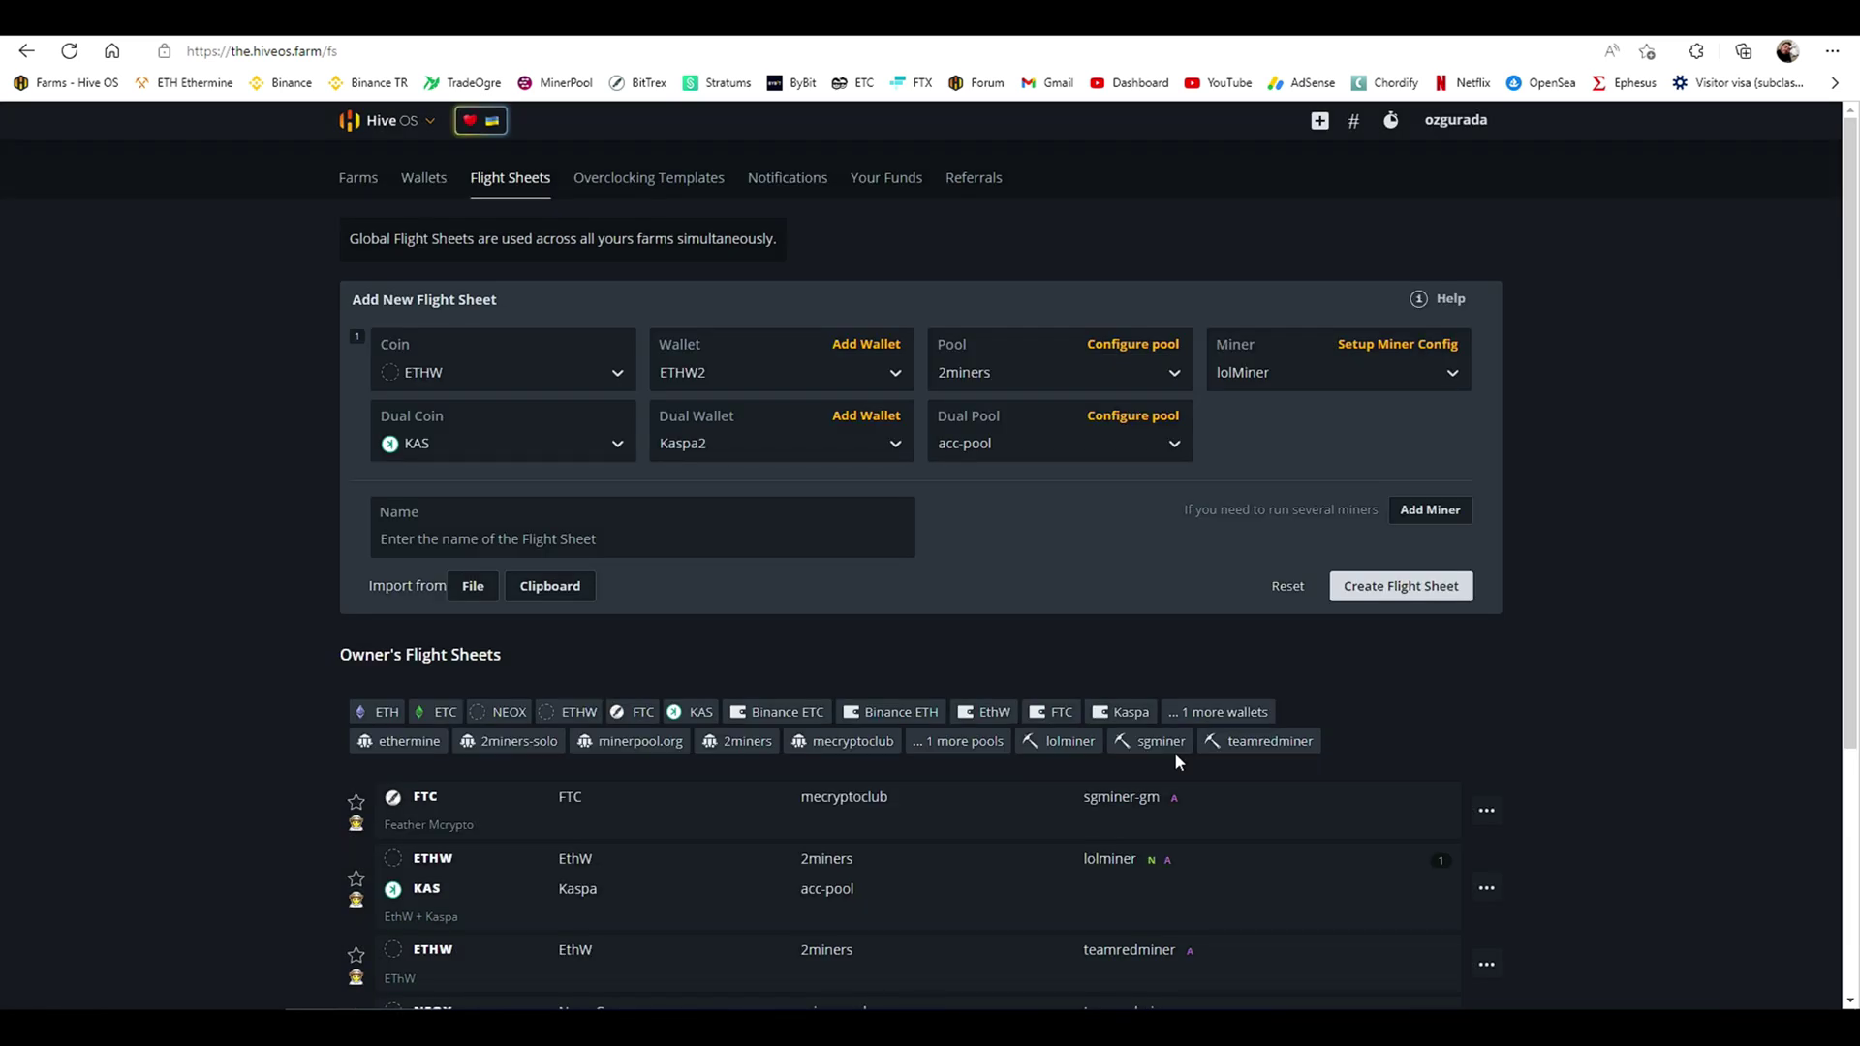
Set lolMiner's second algorithm to KASPADUAL with %WAL%.Liberta, %URL_HOST%, %URL_PORT% and a password
click(1413, 345)
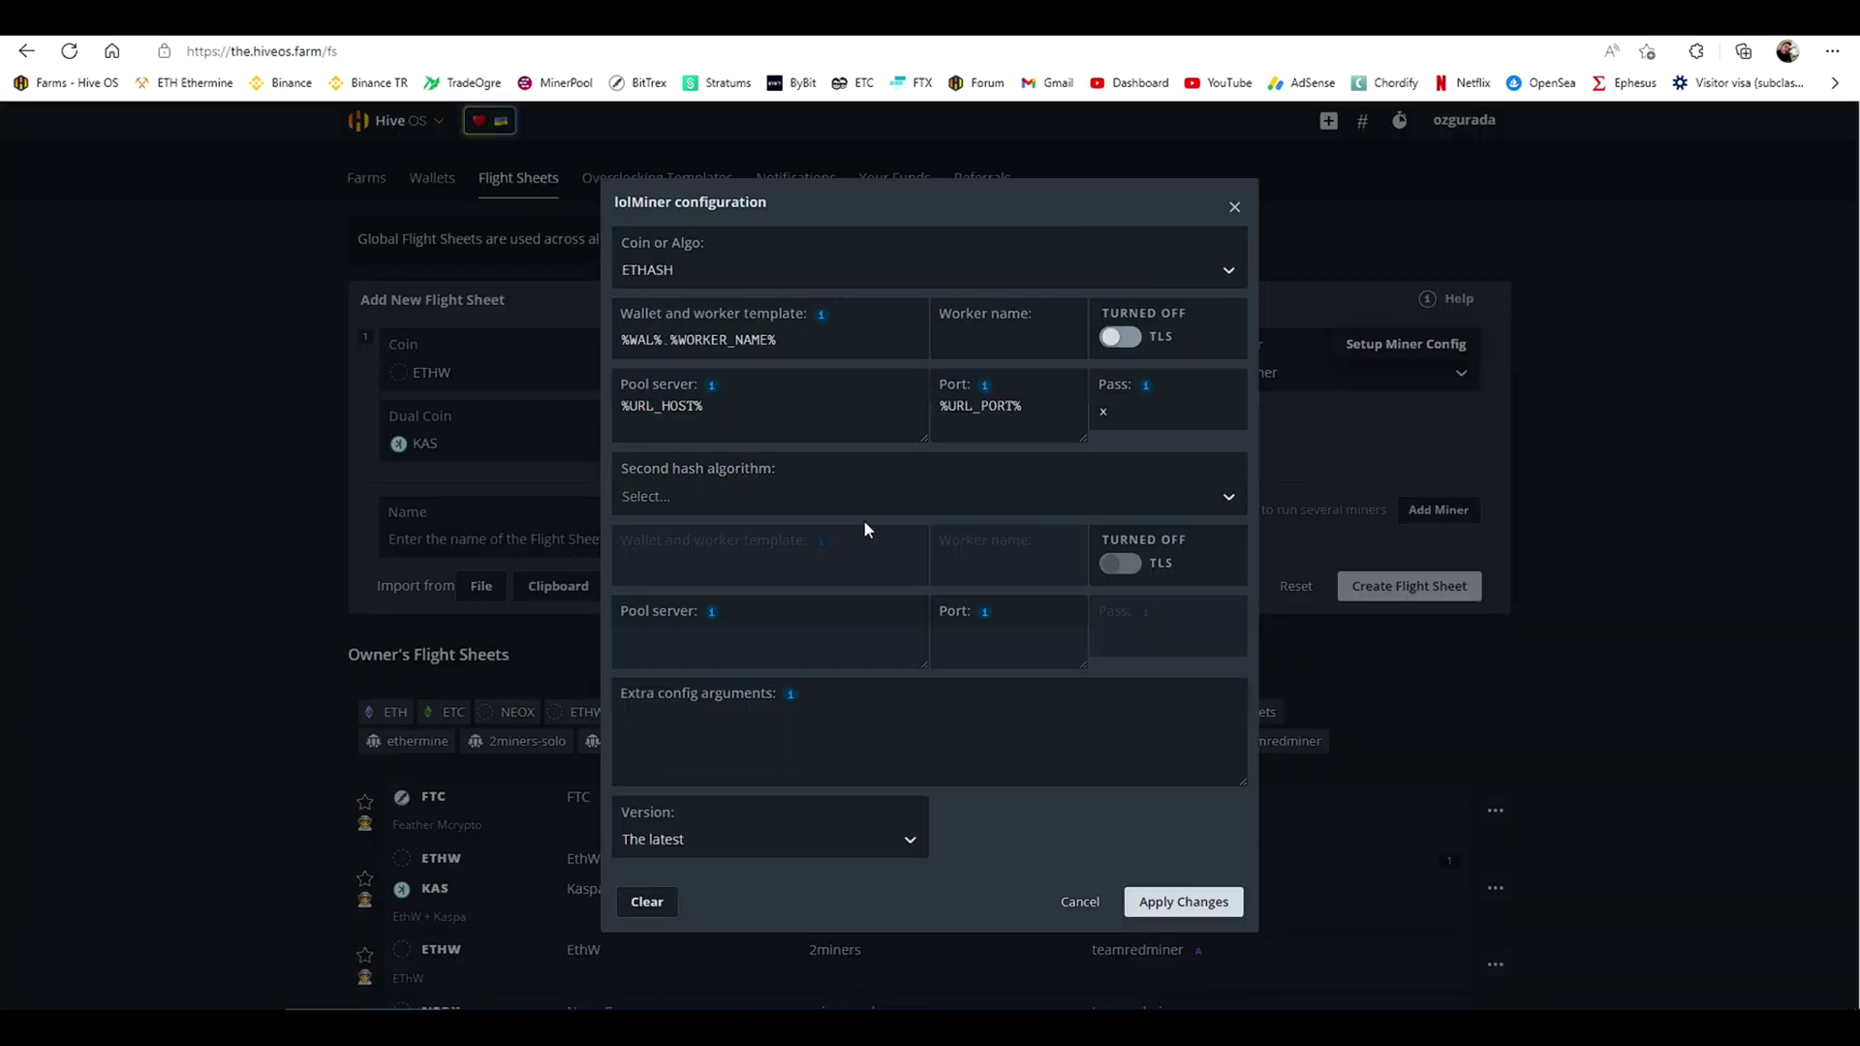
click(794, 502)
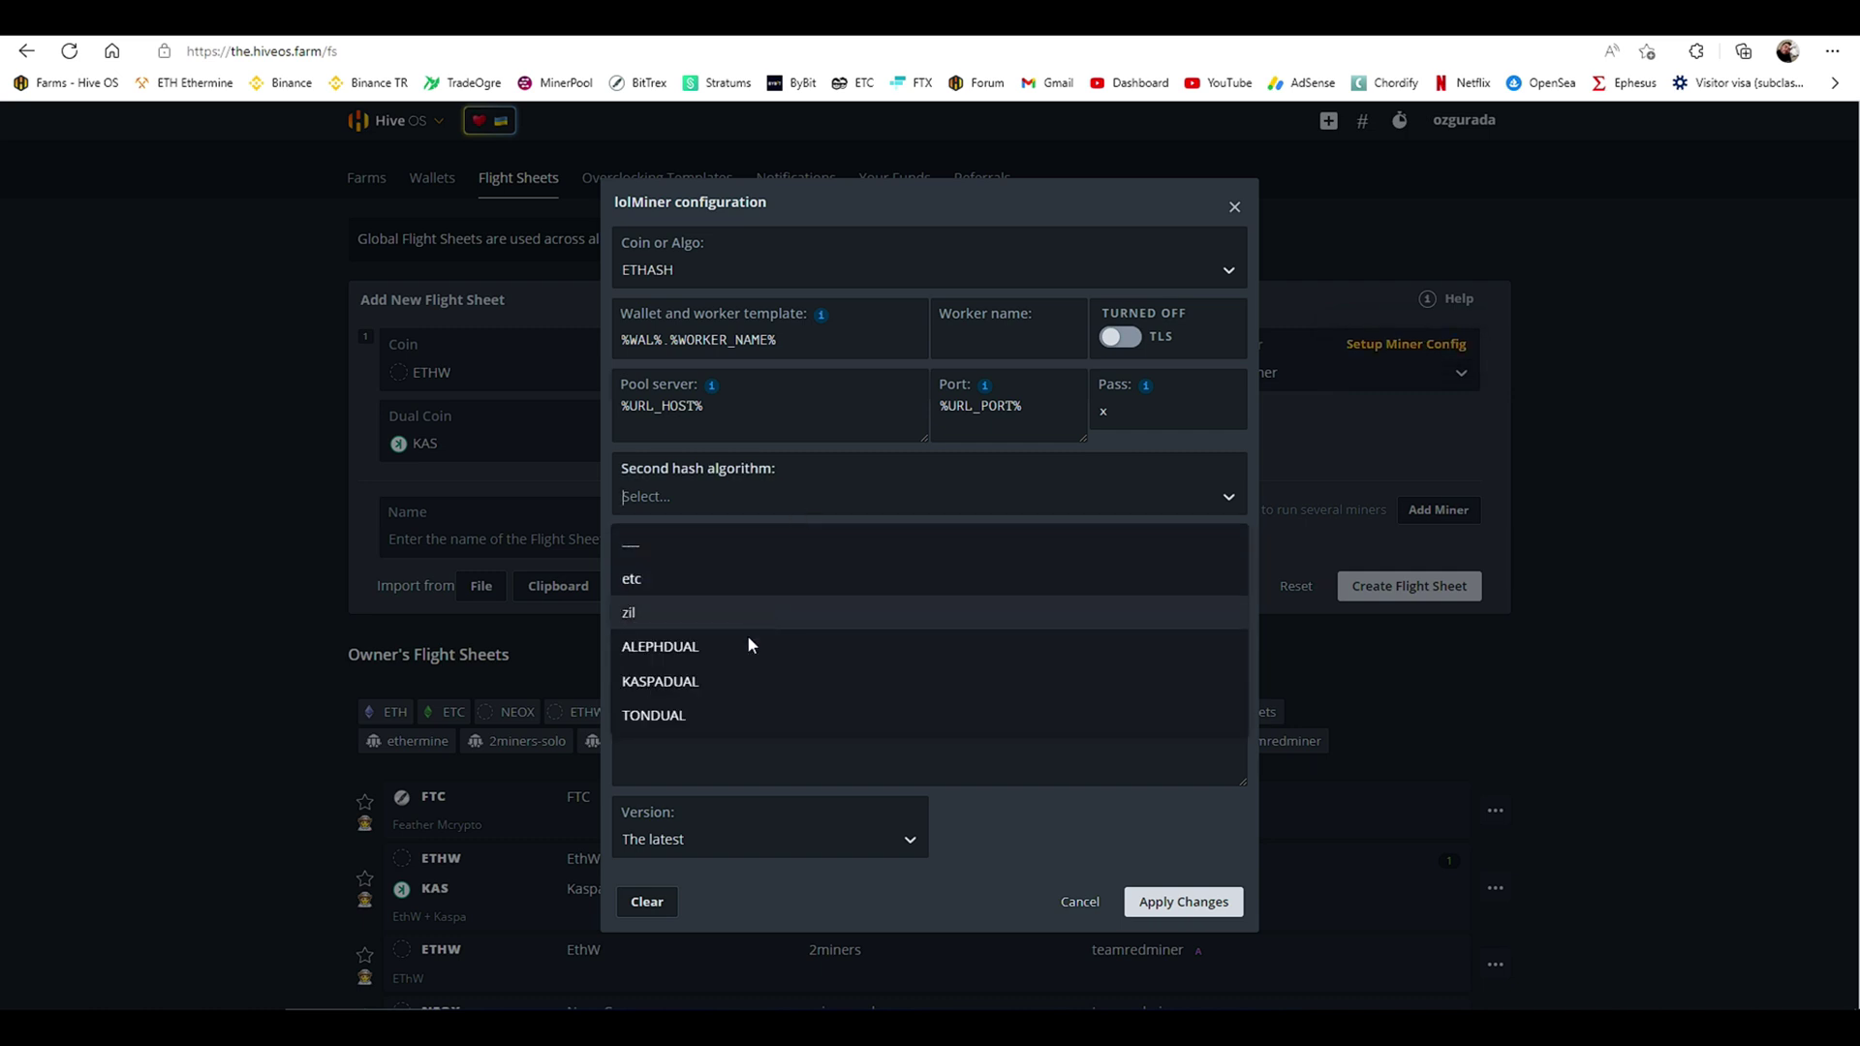
click(738, 681)
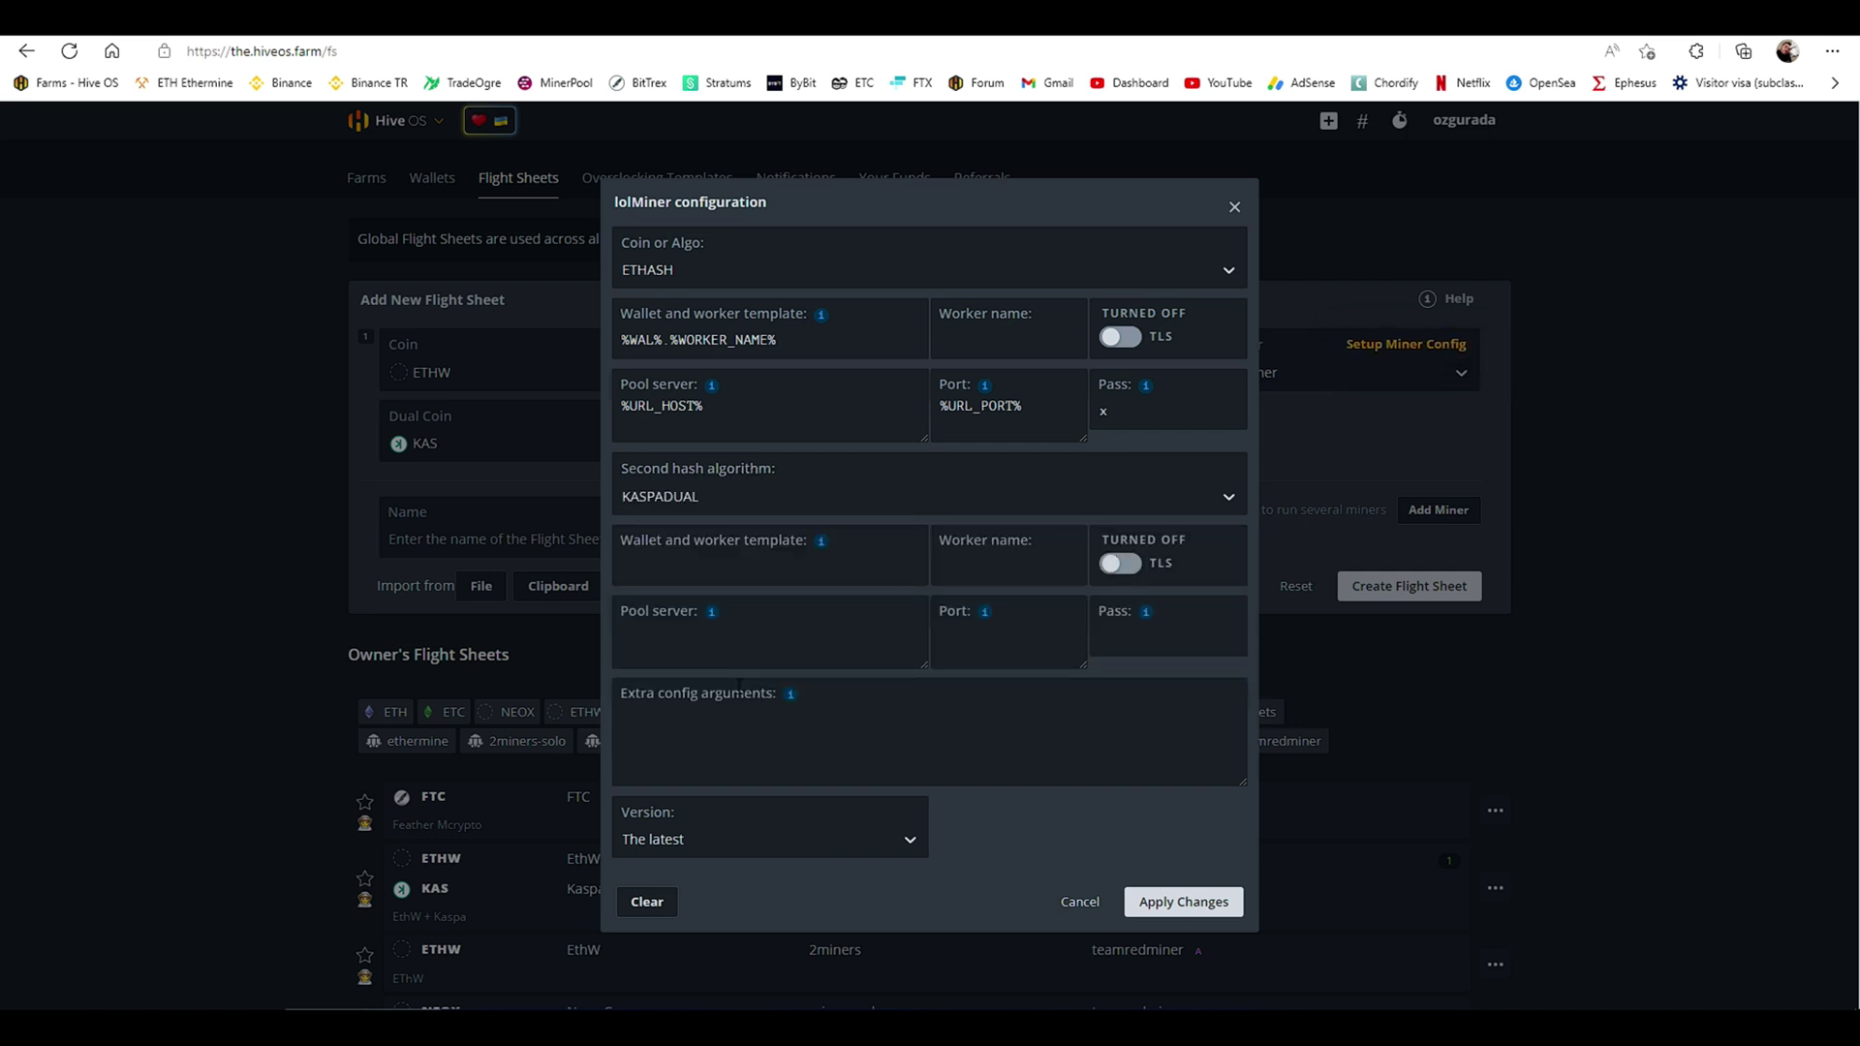
mouse_move(822, 540)
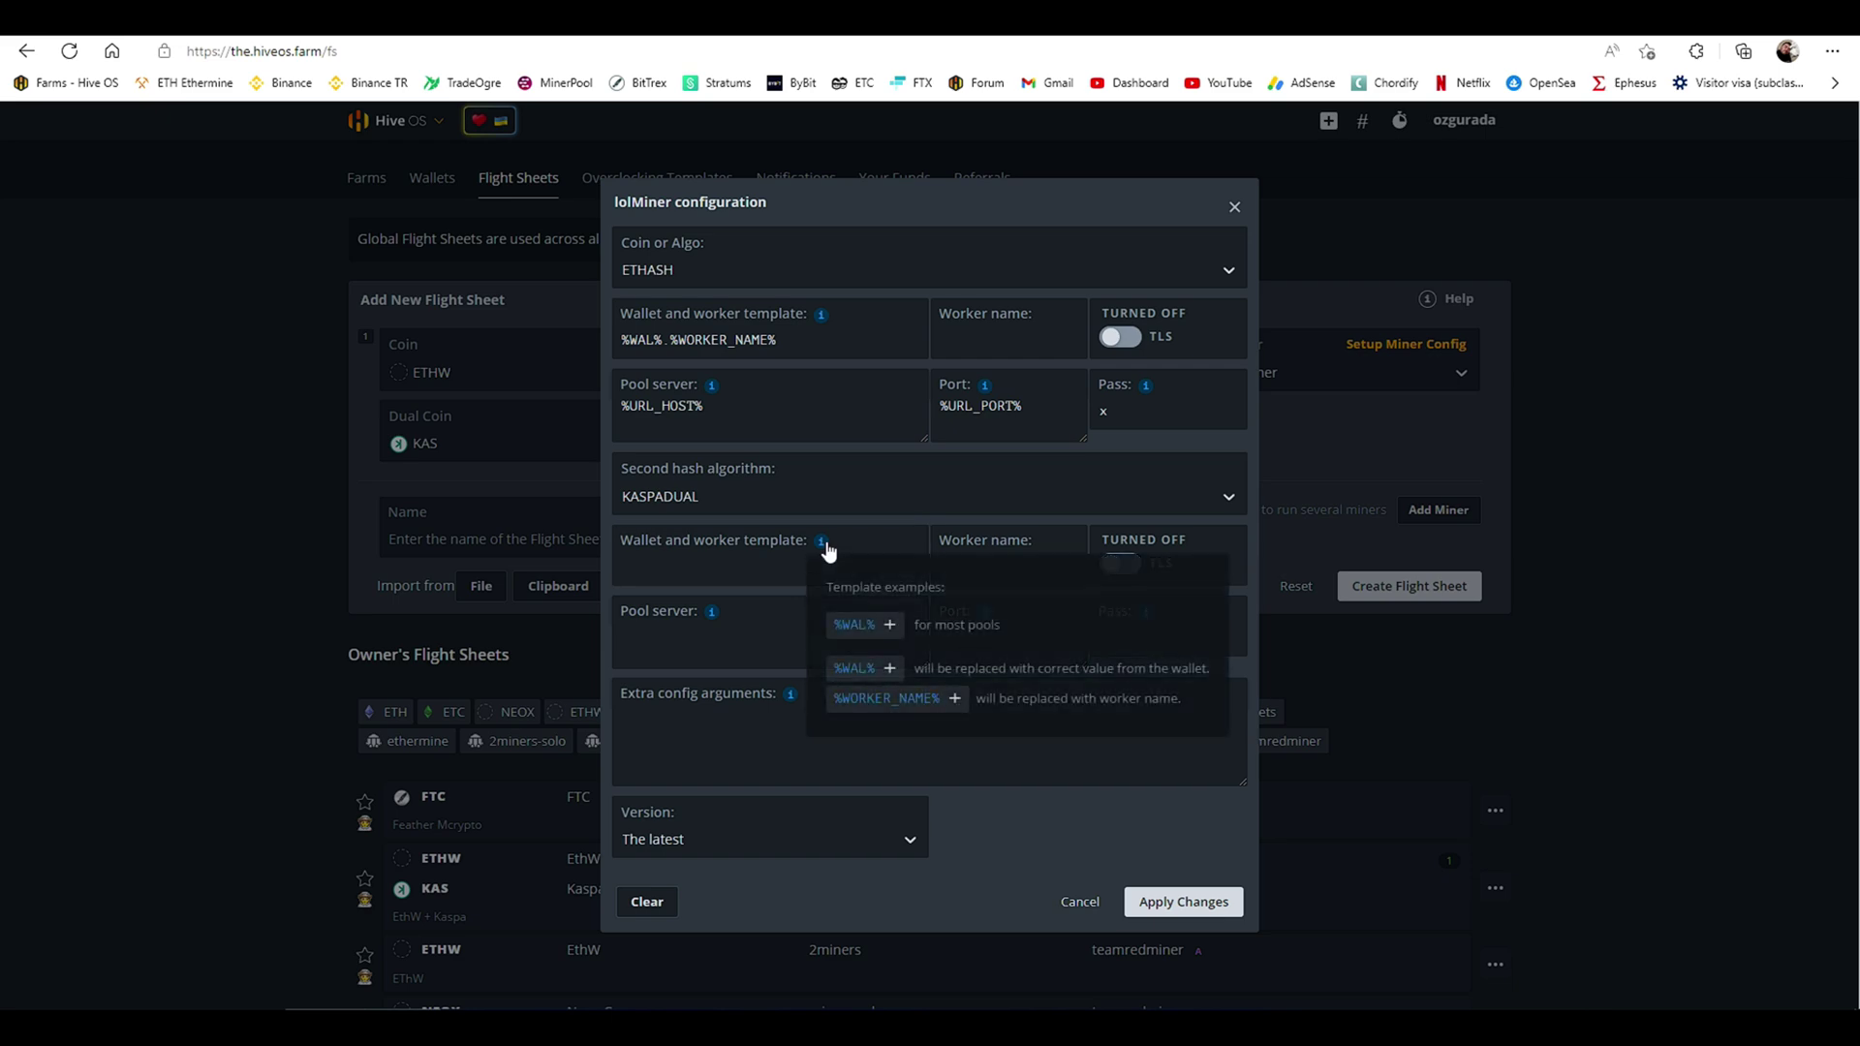
click(850, 627)
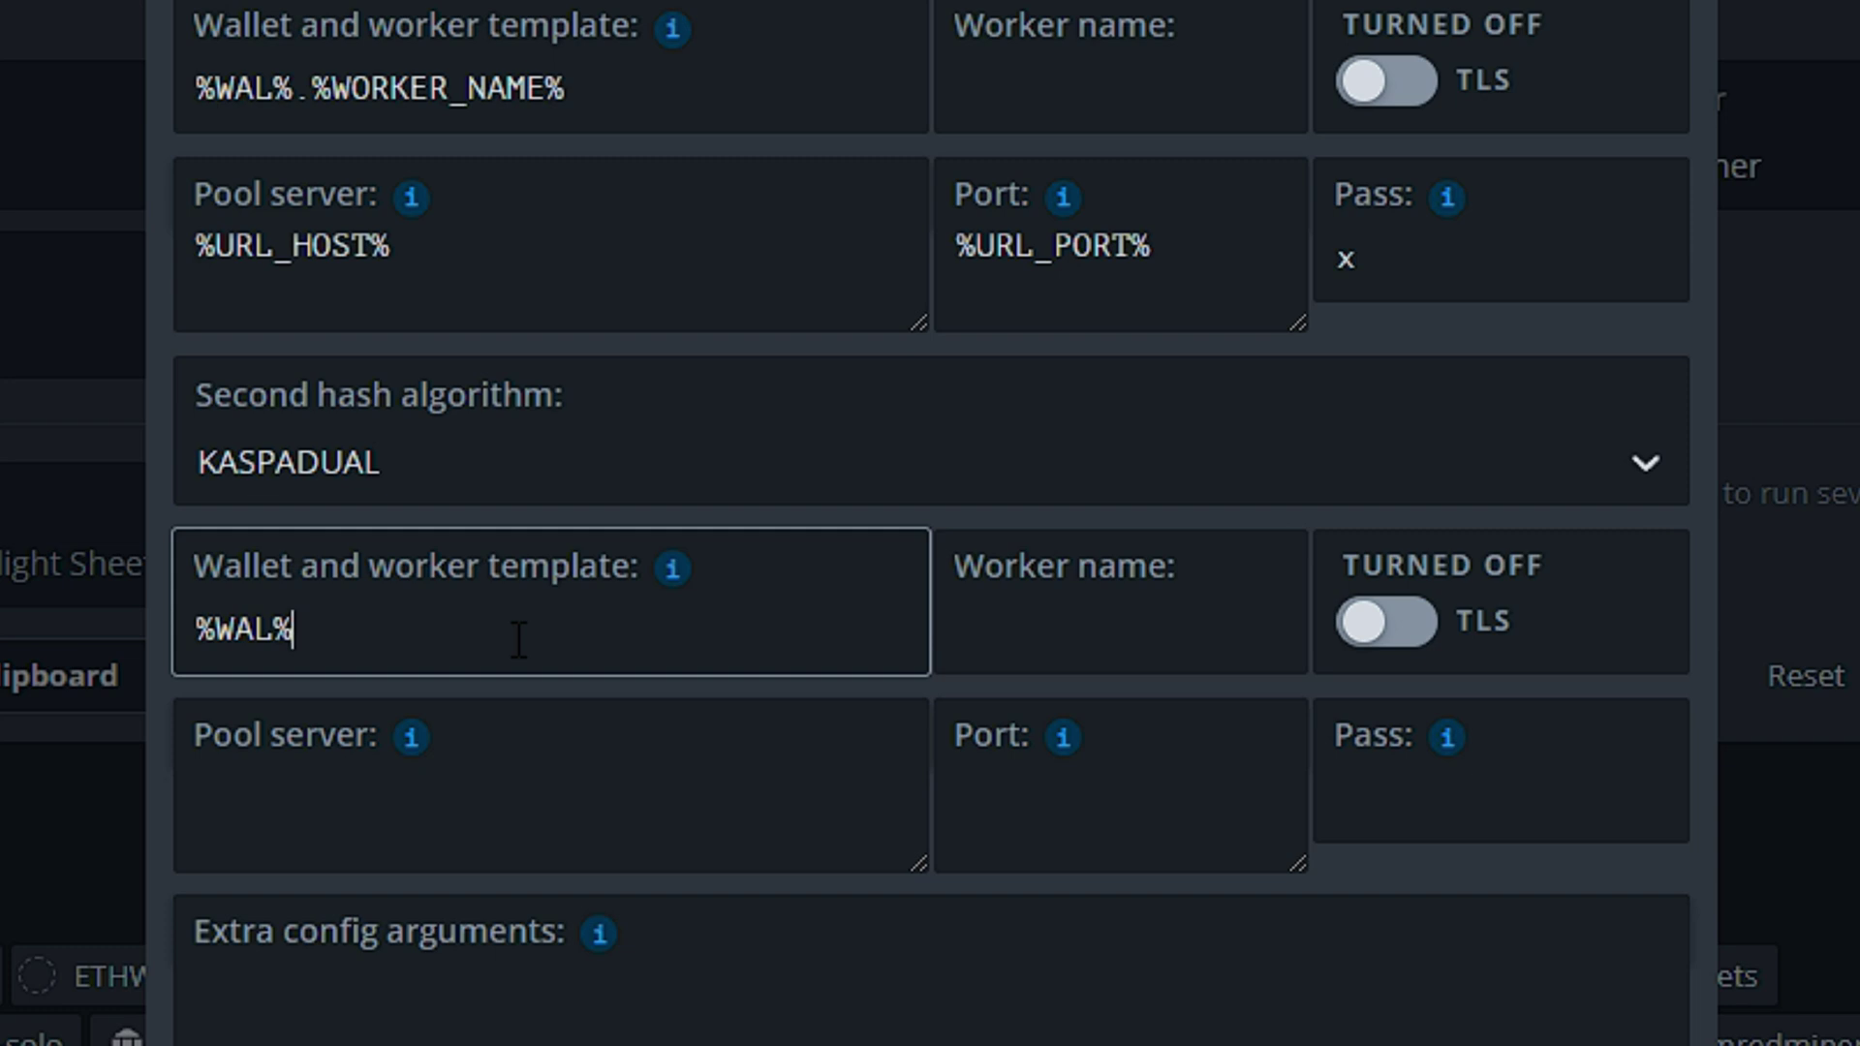
text(.L)
text(iberta)
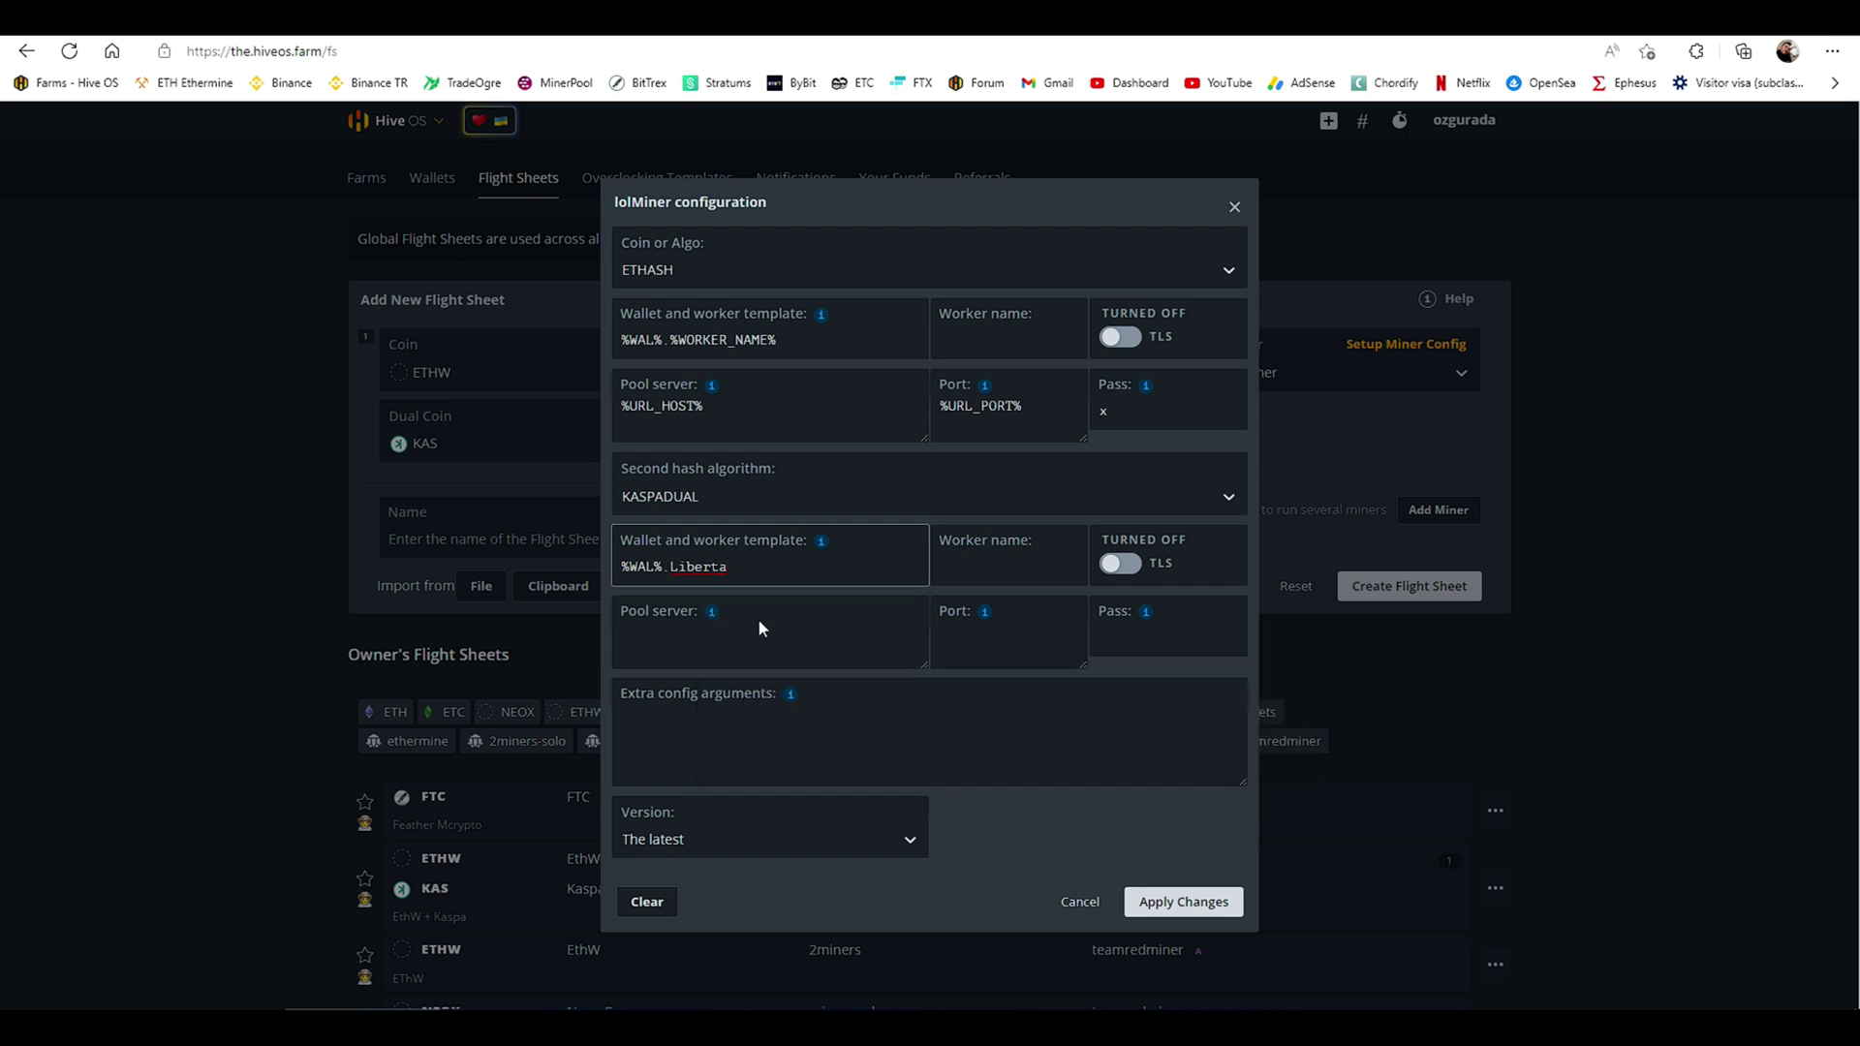
mouse_move(410, 737)
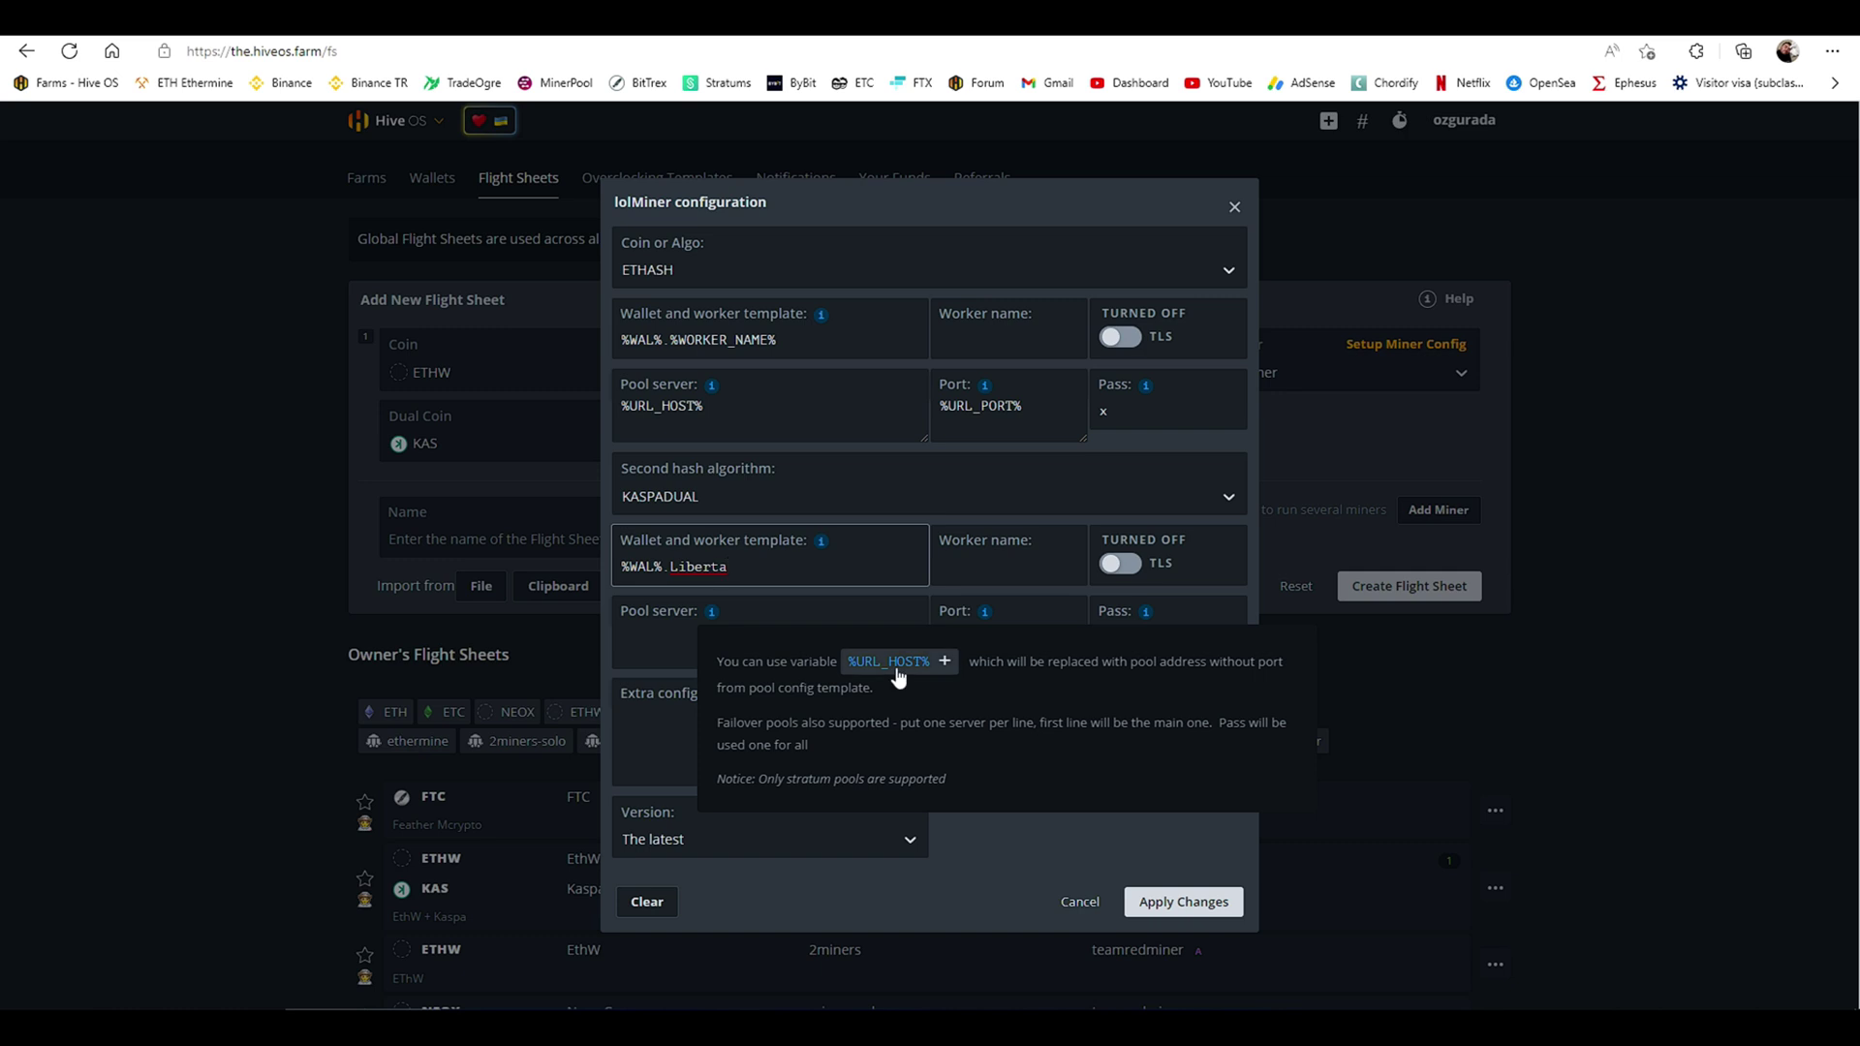
click(899, 667)
click(980, 635)
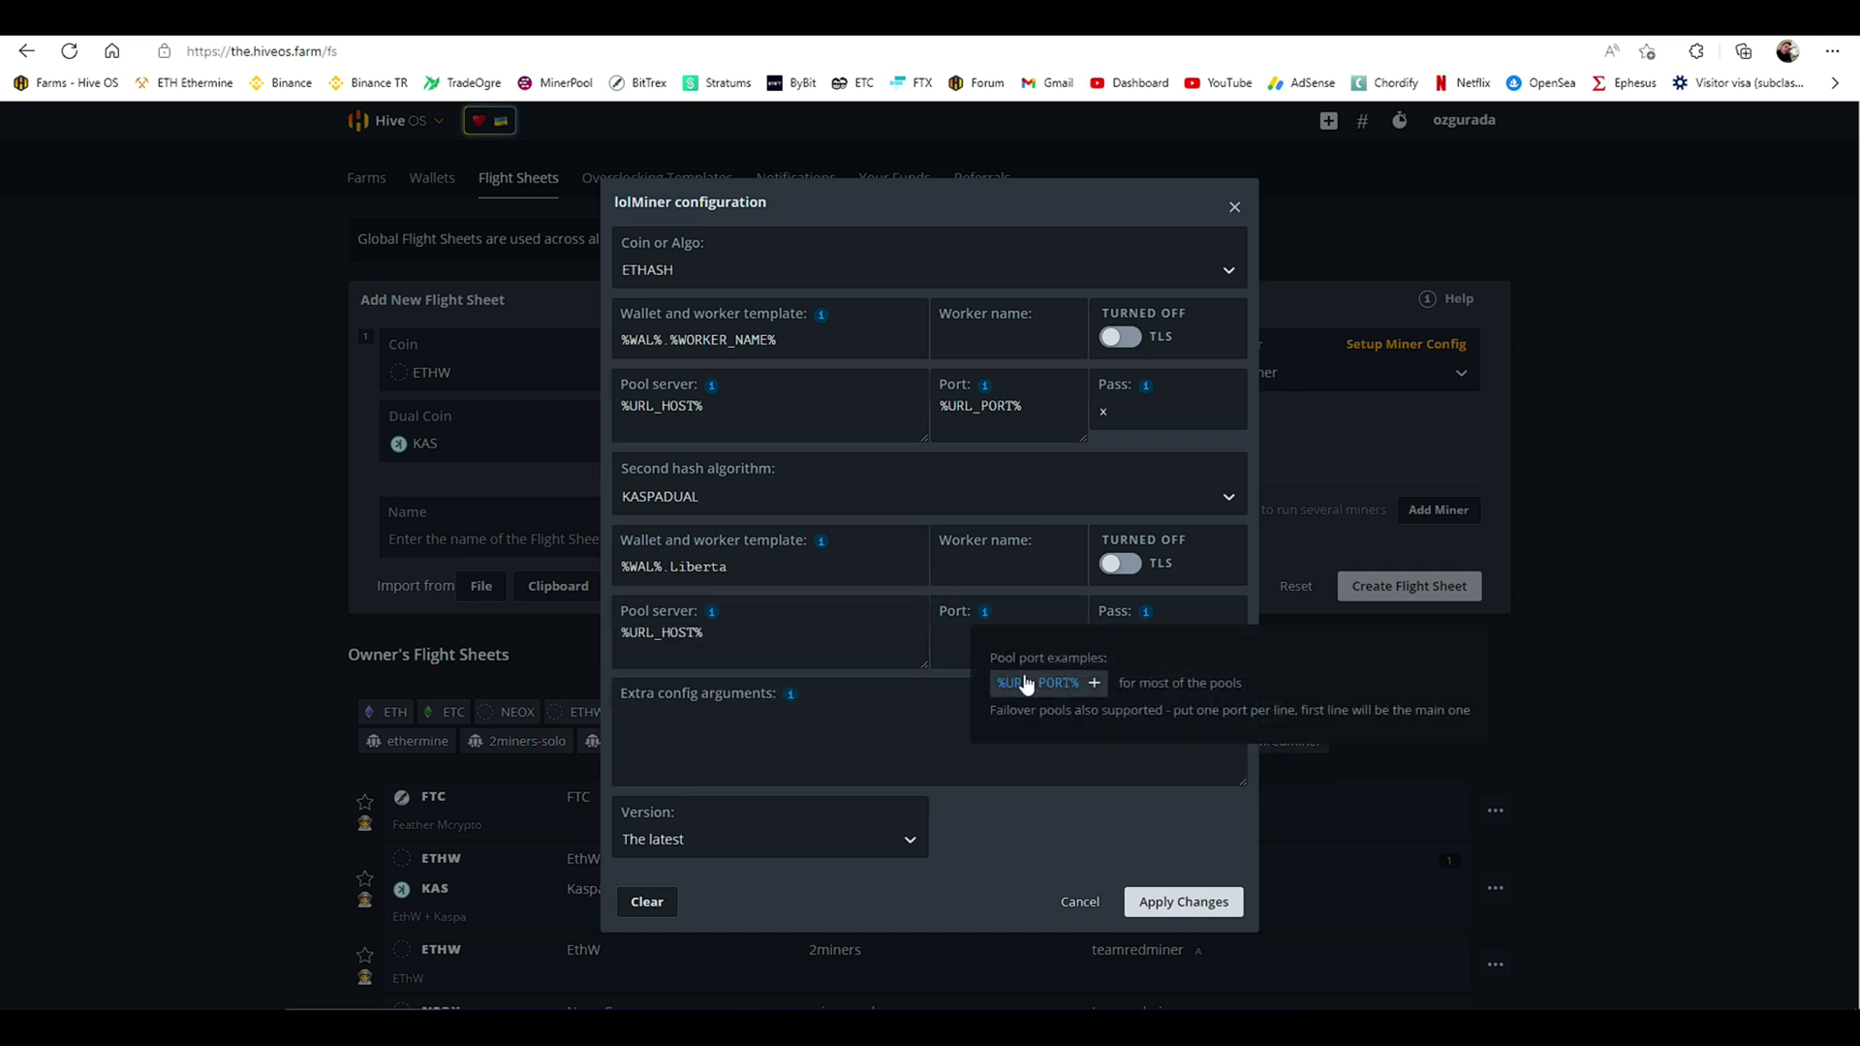
click(1022, 674)
click(1138, 630)
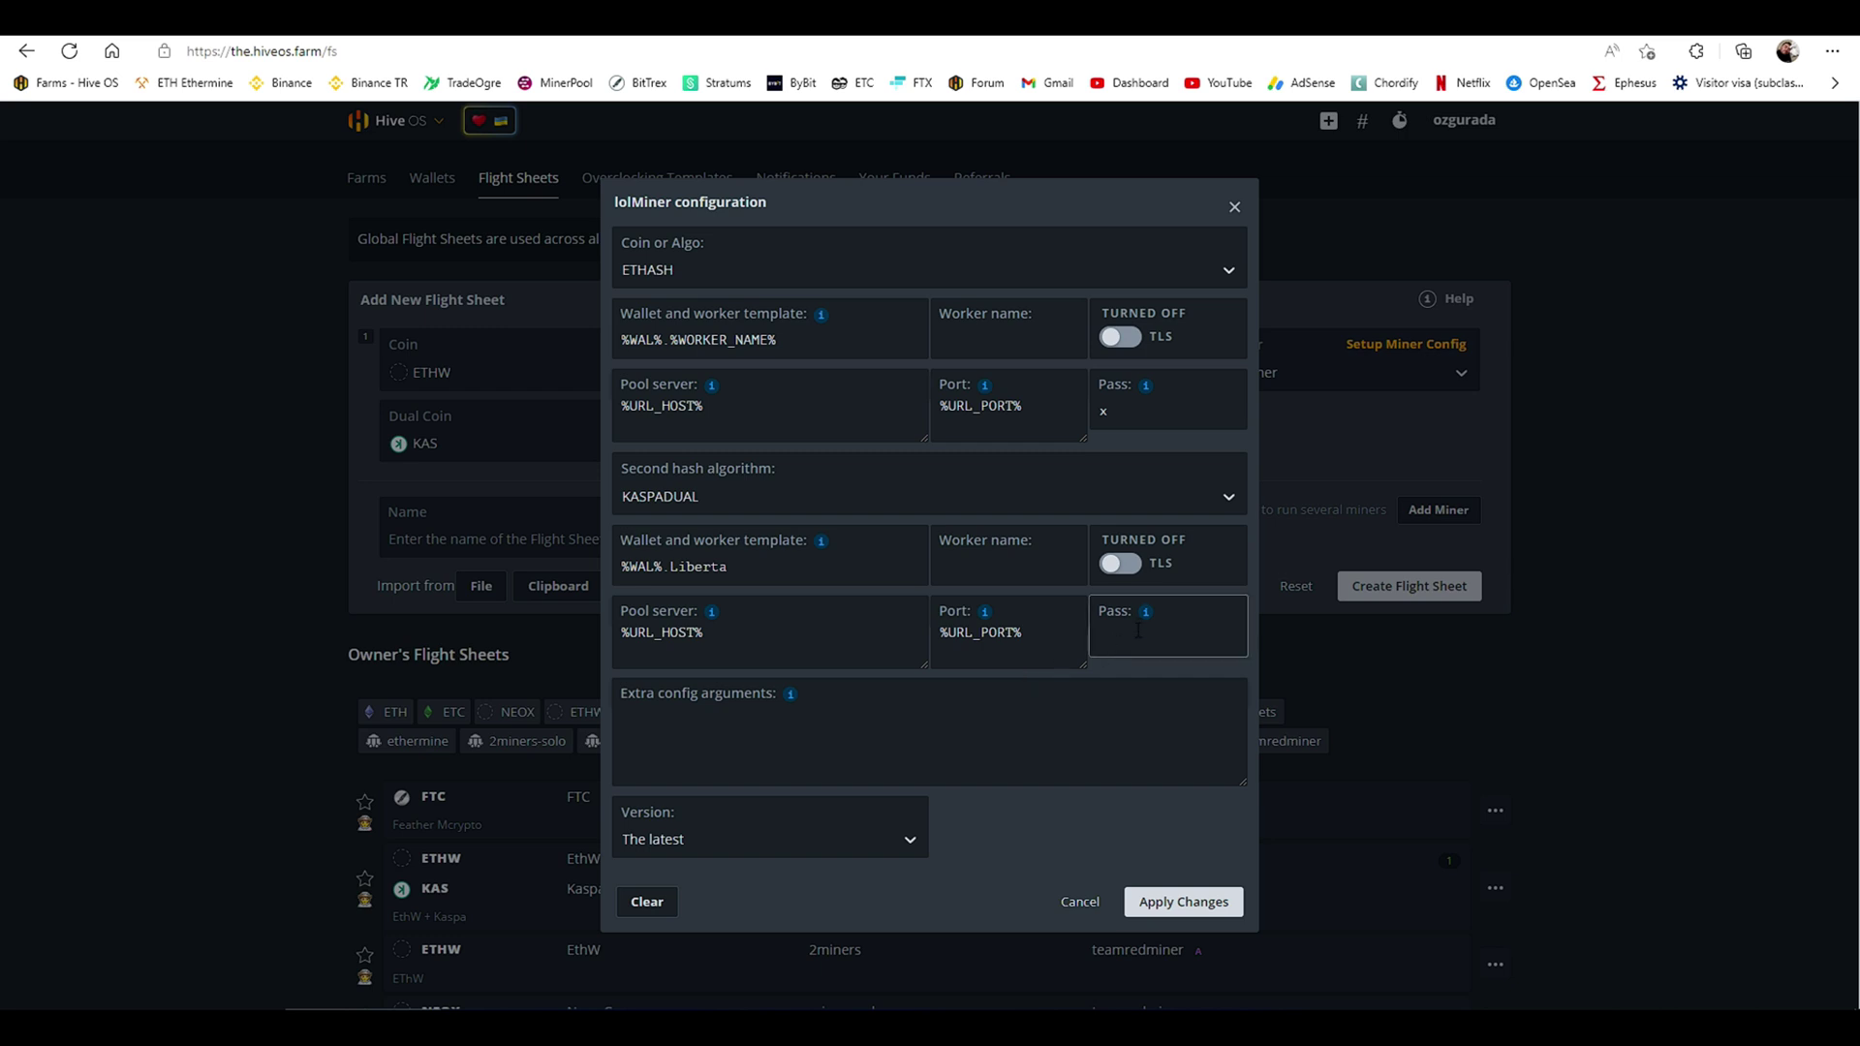
click(1185, 905)
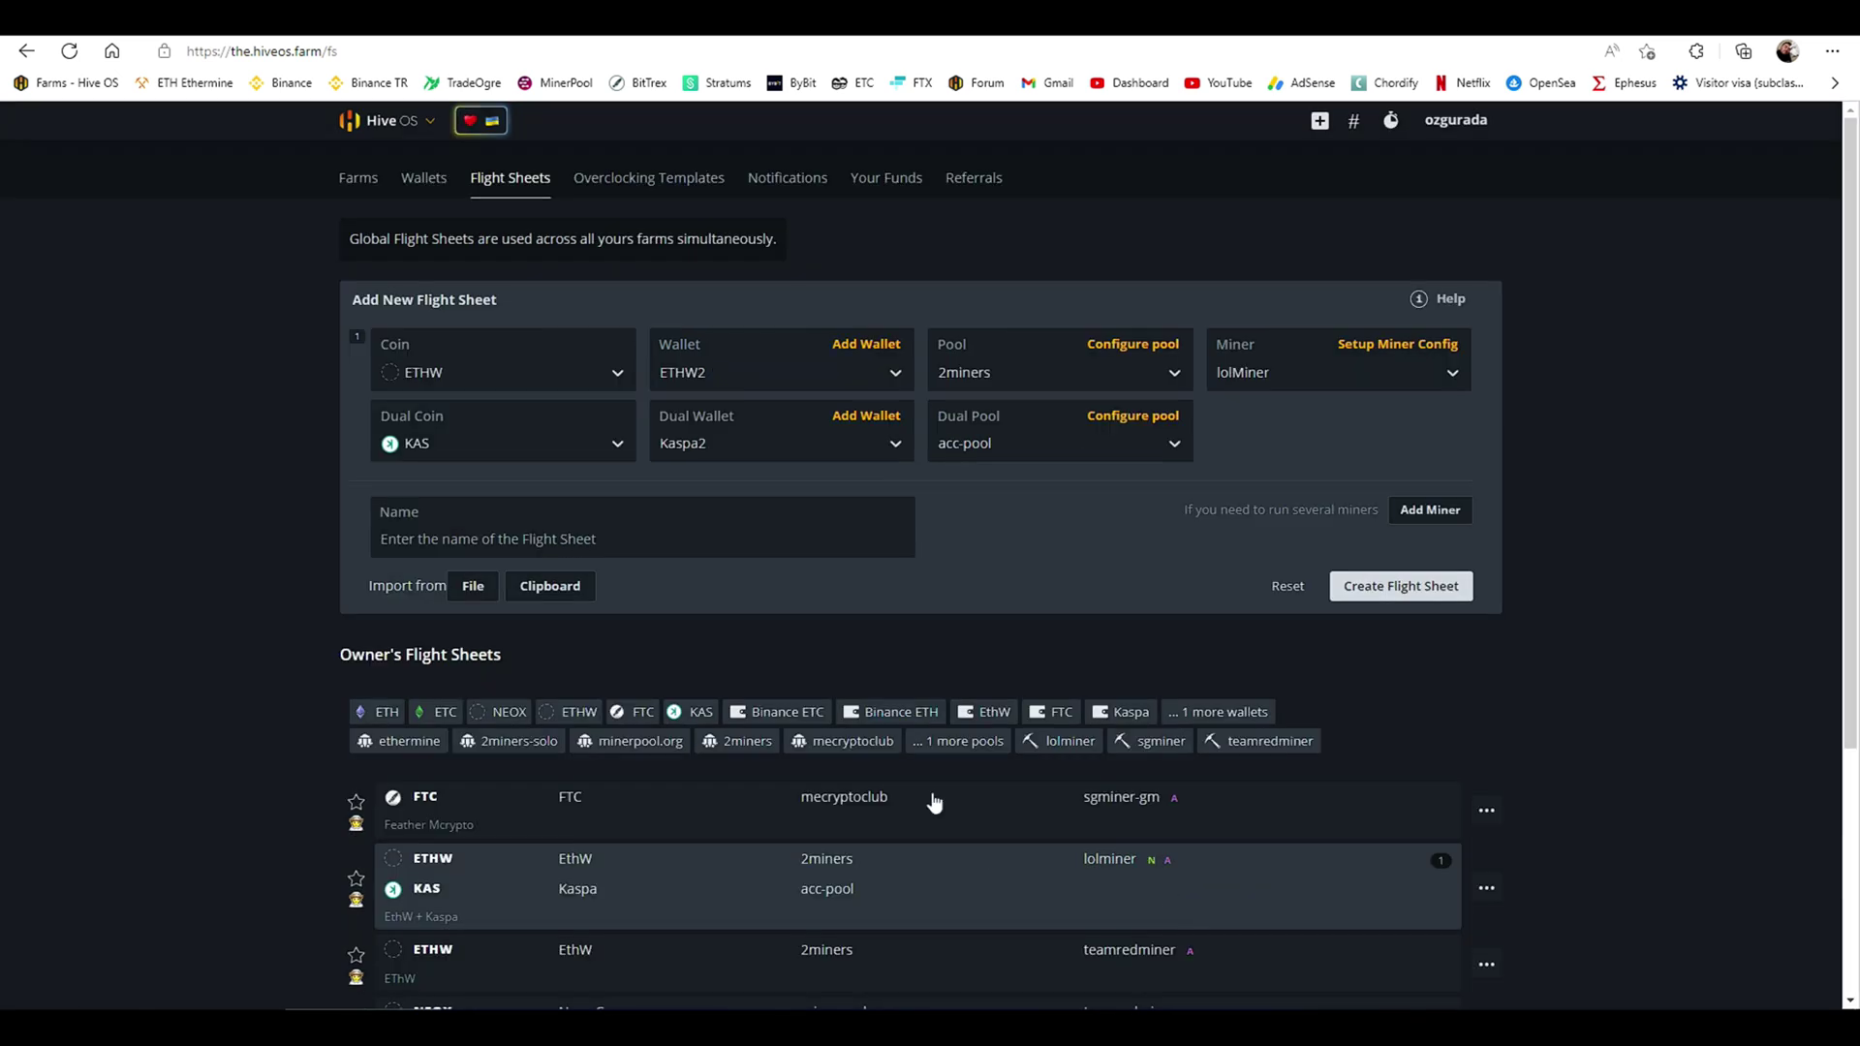
Create the flight sheet named 'Eth+Kaspa Dual', then return to Farms
click(571, 538)
text(Eth+)
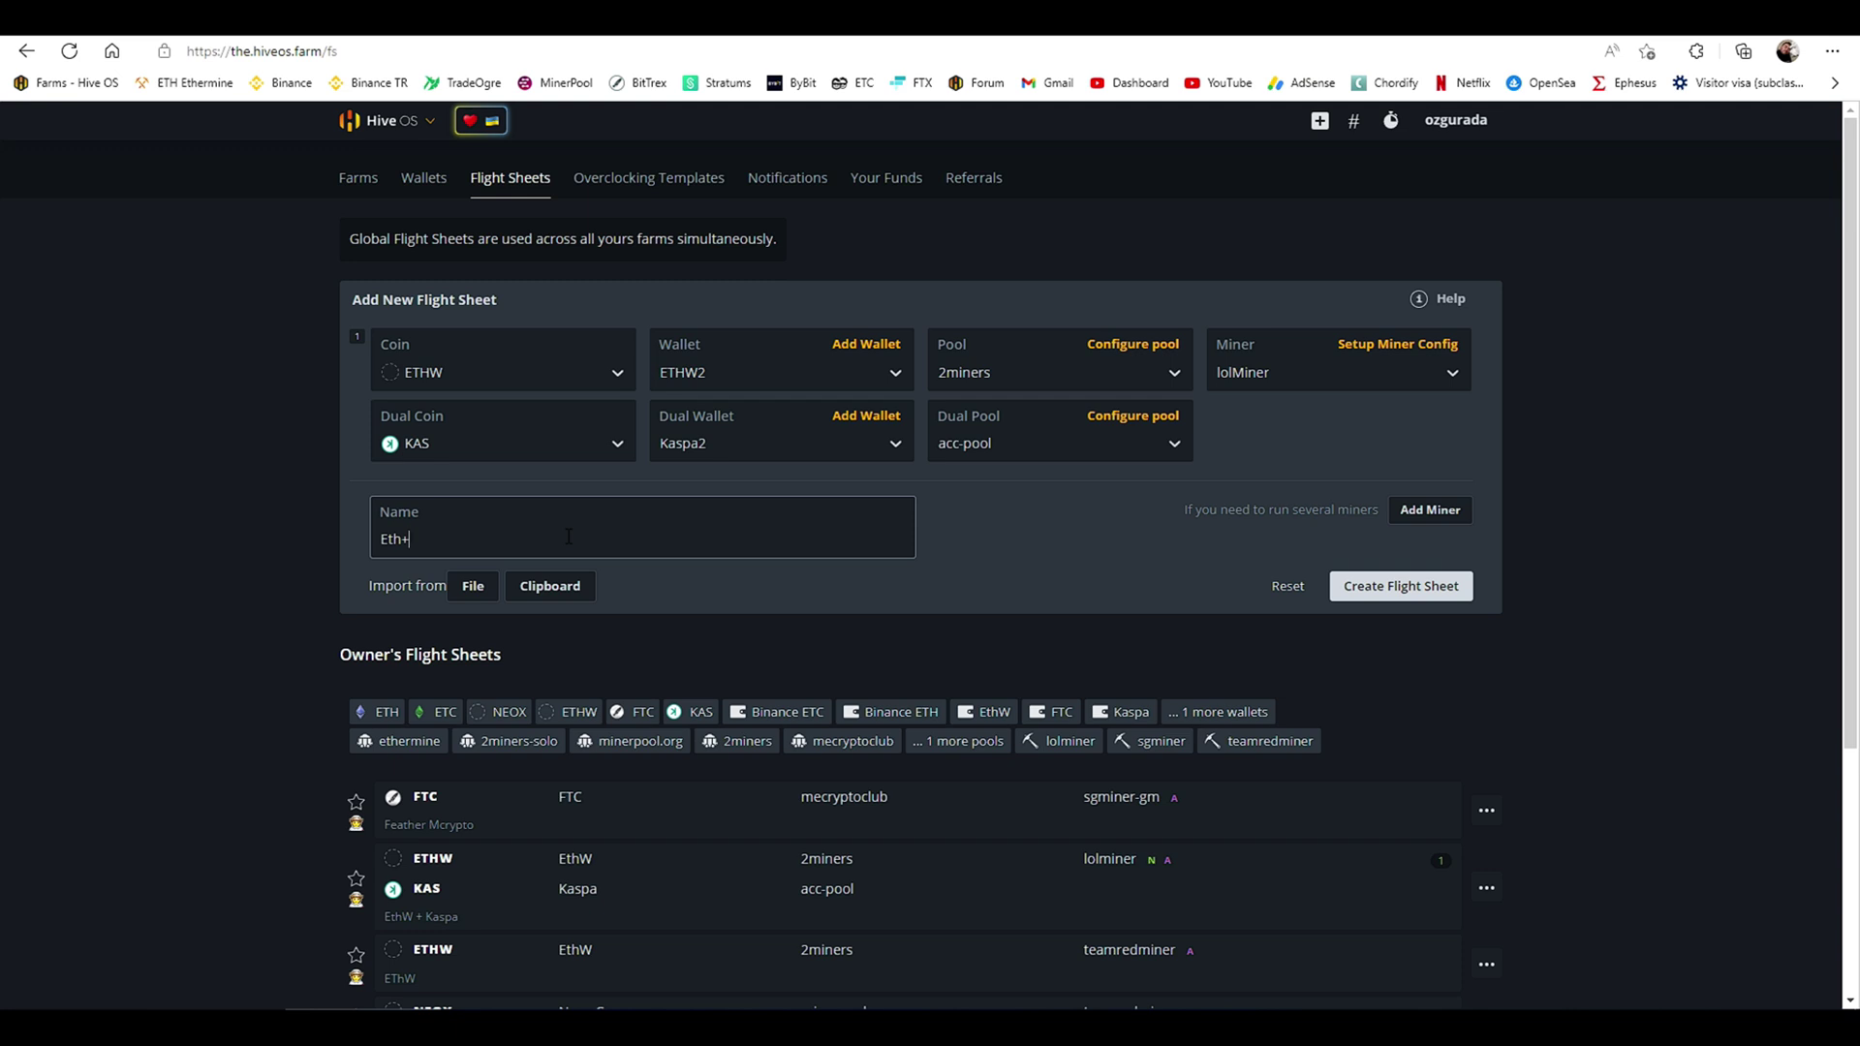
text(Kaspa)
text( Dual)
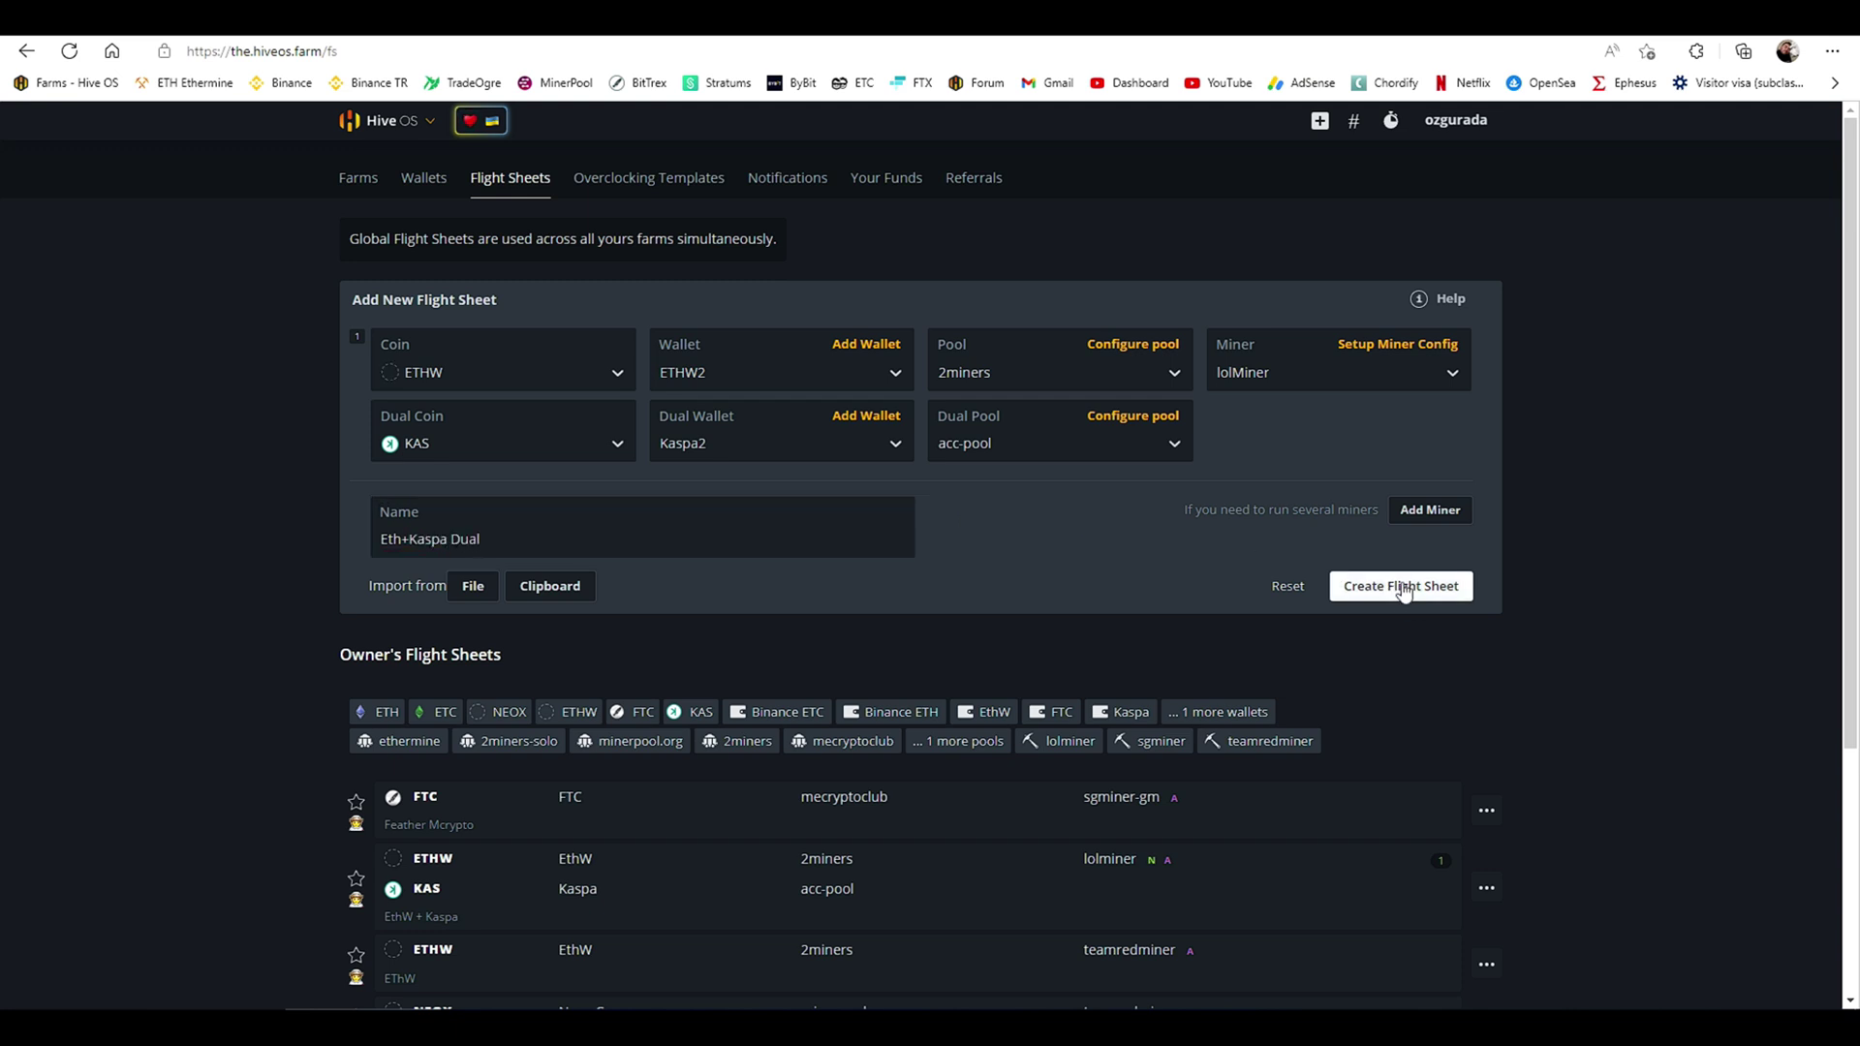
click(1405, 587)
scroll(1404, 592, down, 3)
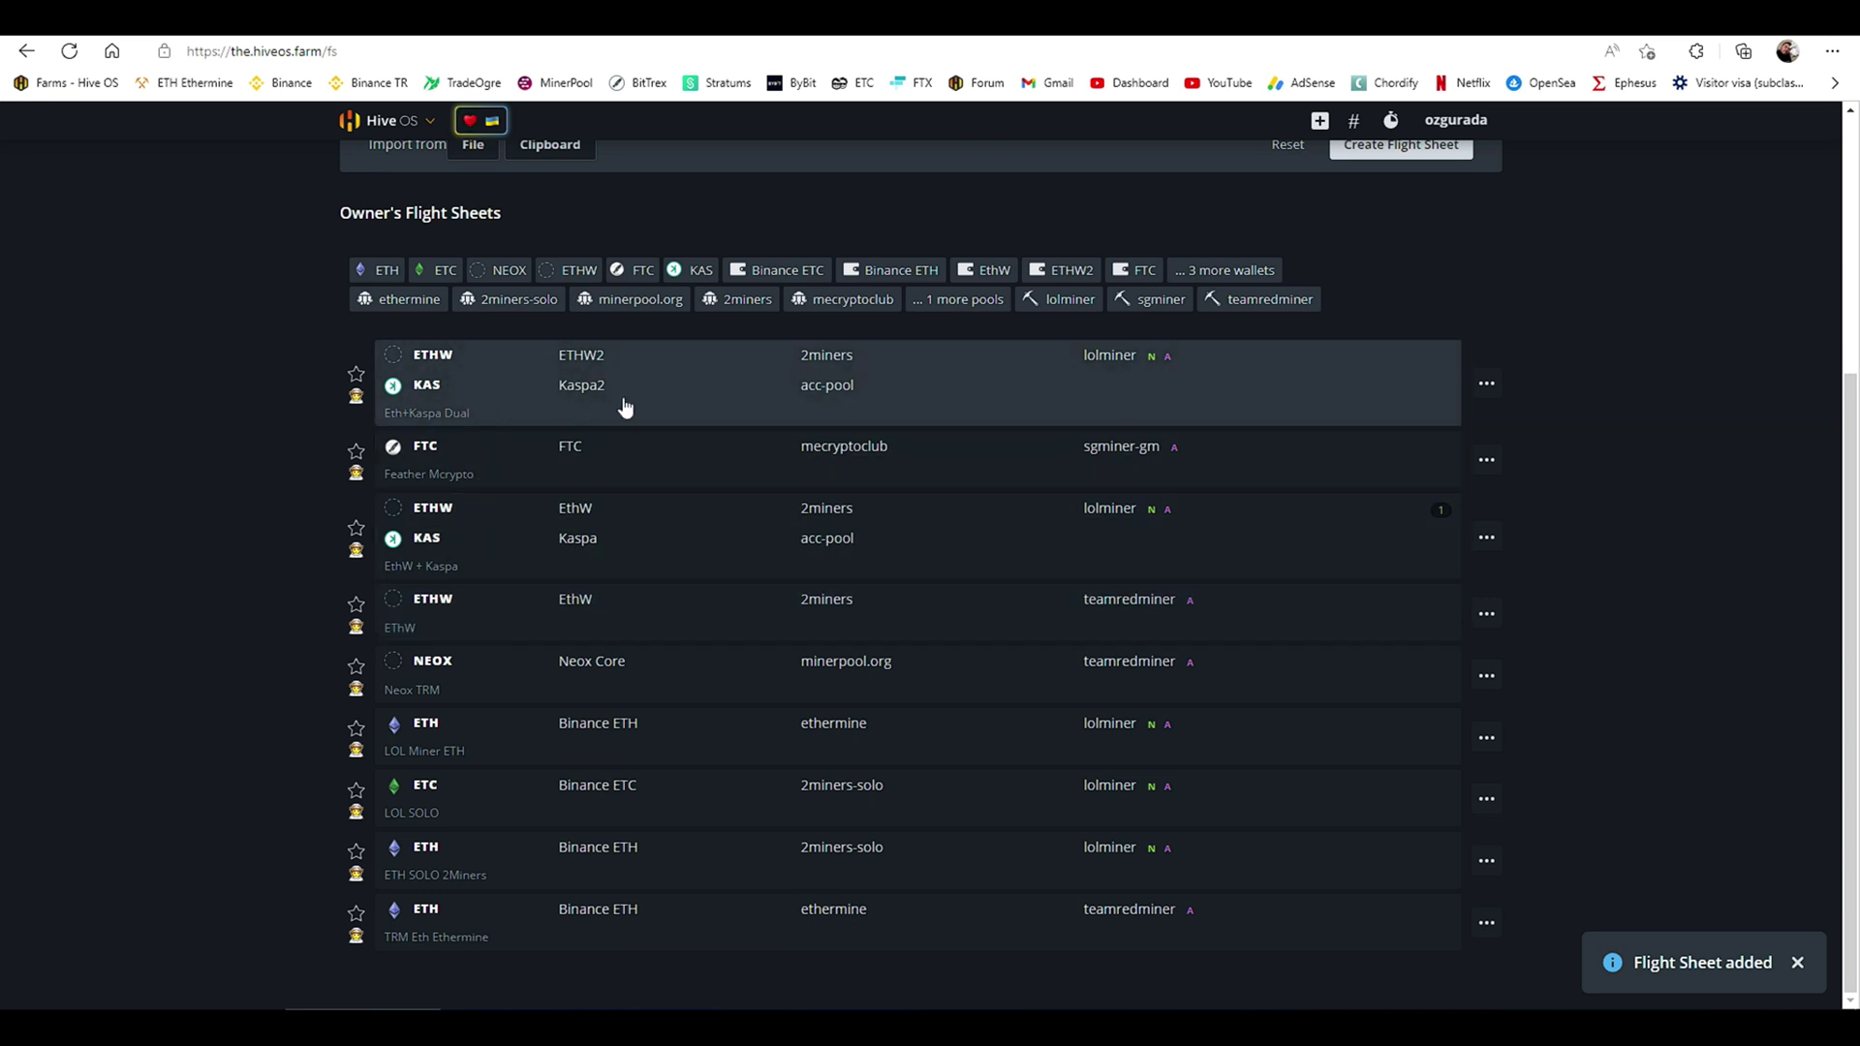
scroll(625, 407, up, 3)
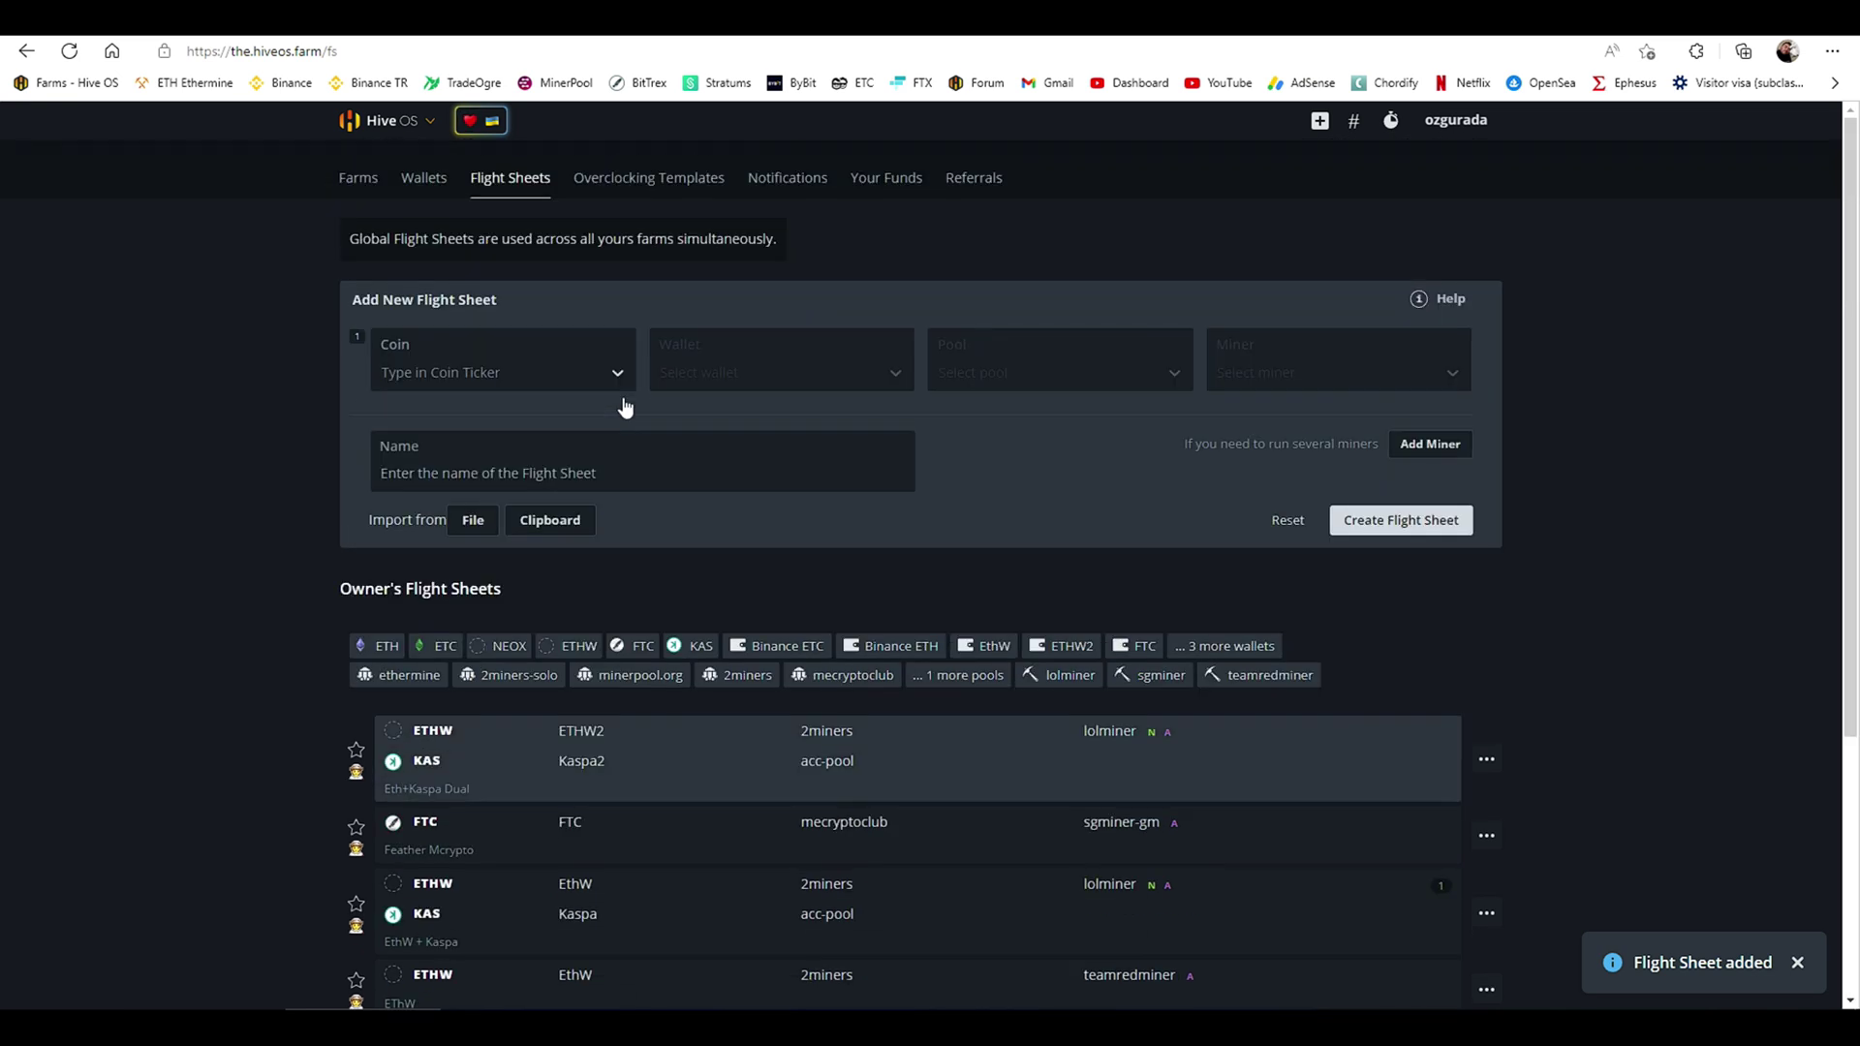
click(372, 178)
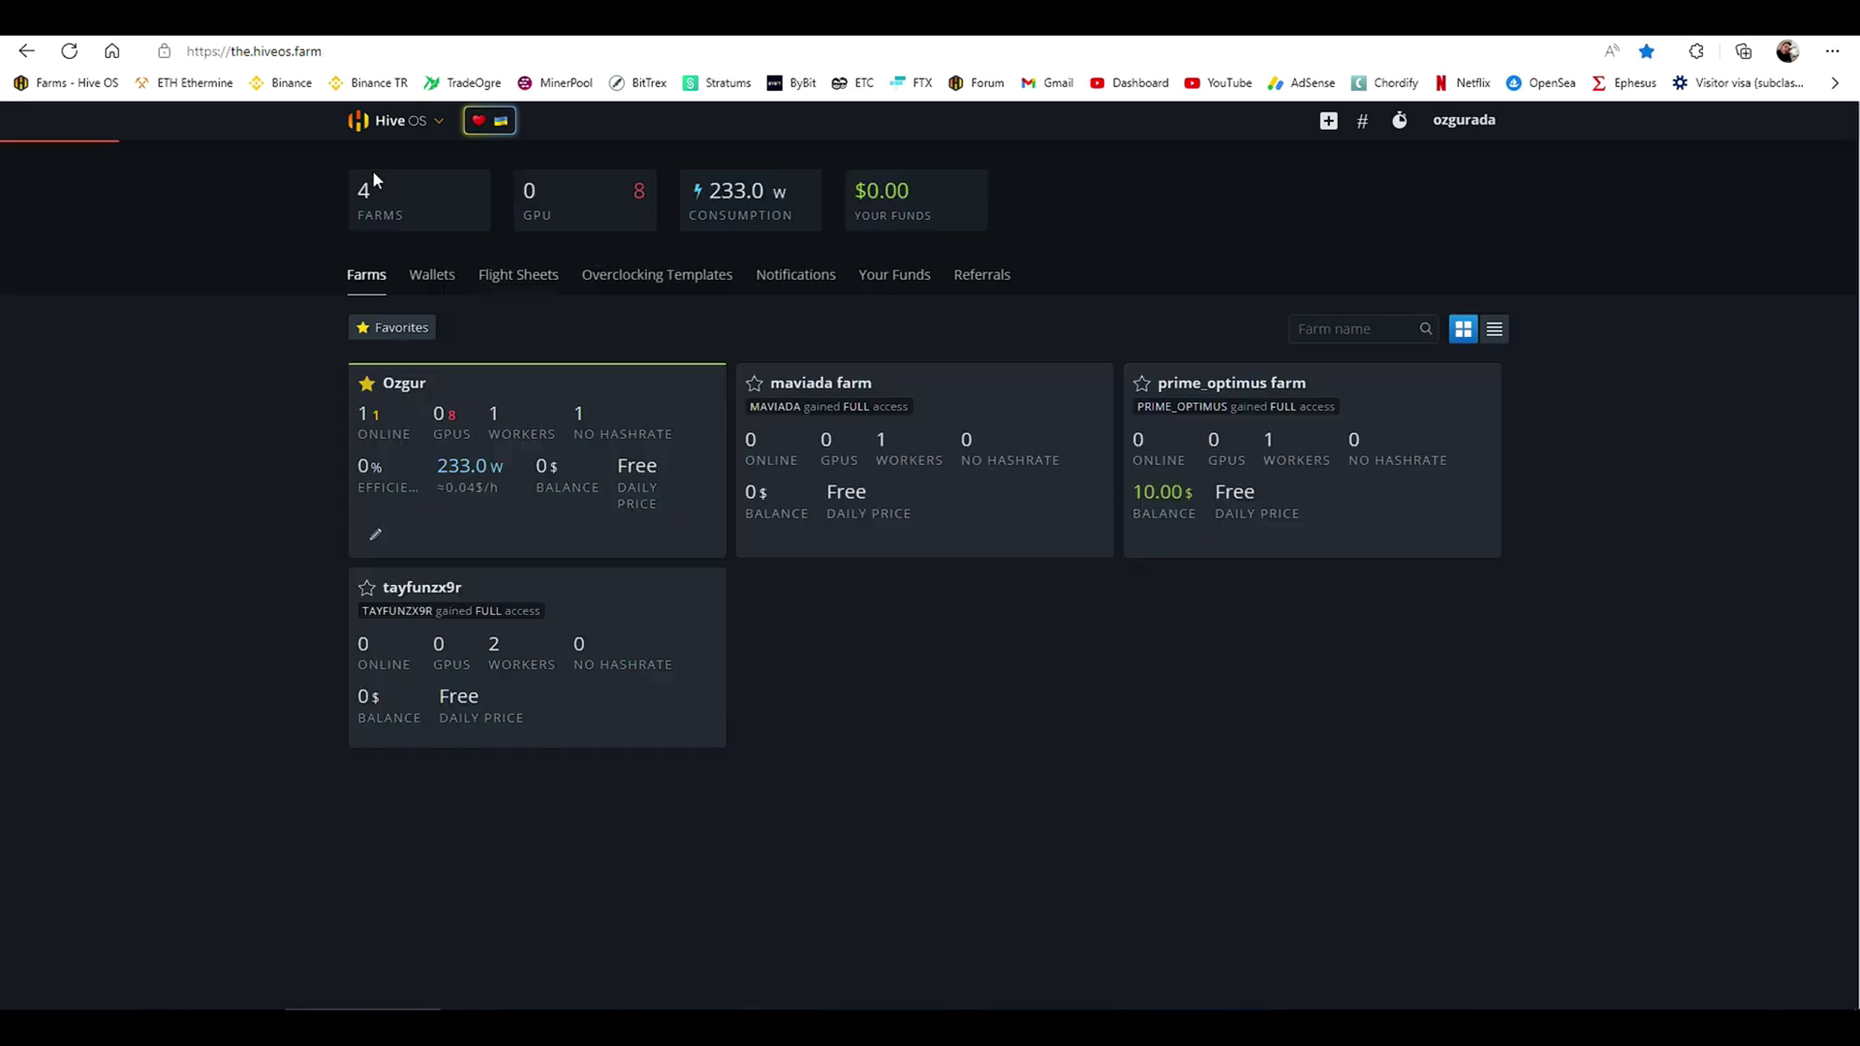
Apply 'Eth+Kaspa Dual' to worker Liberta in farm Ozgur and refresh its stats
click(466, 439)
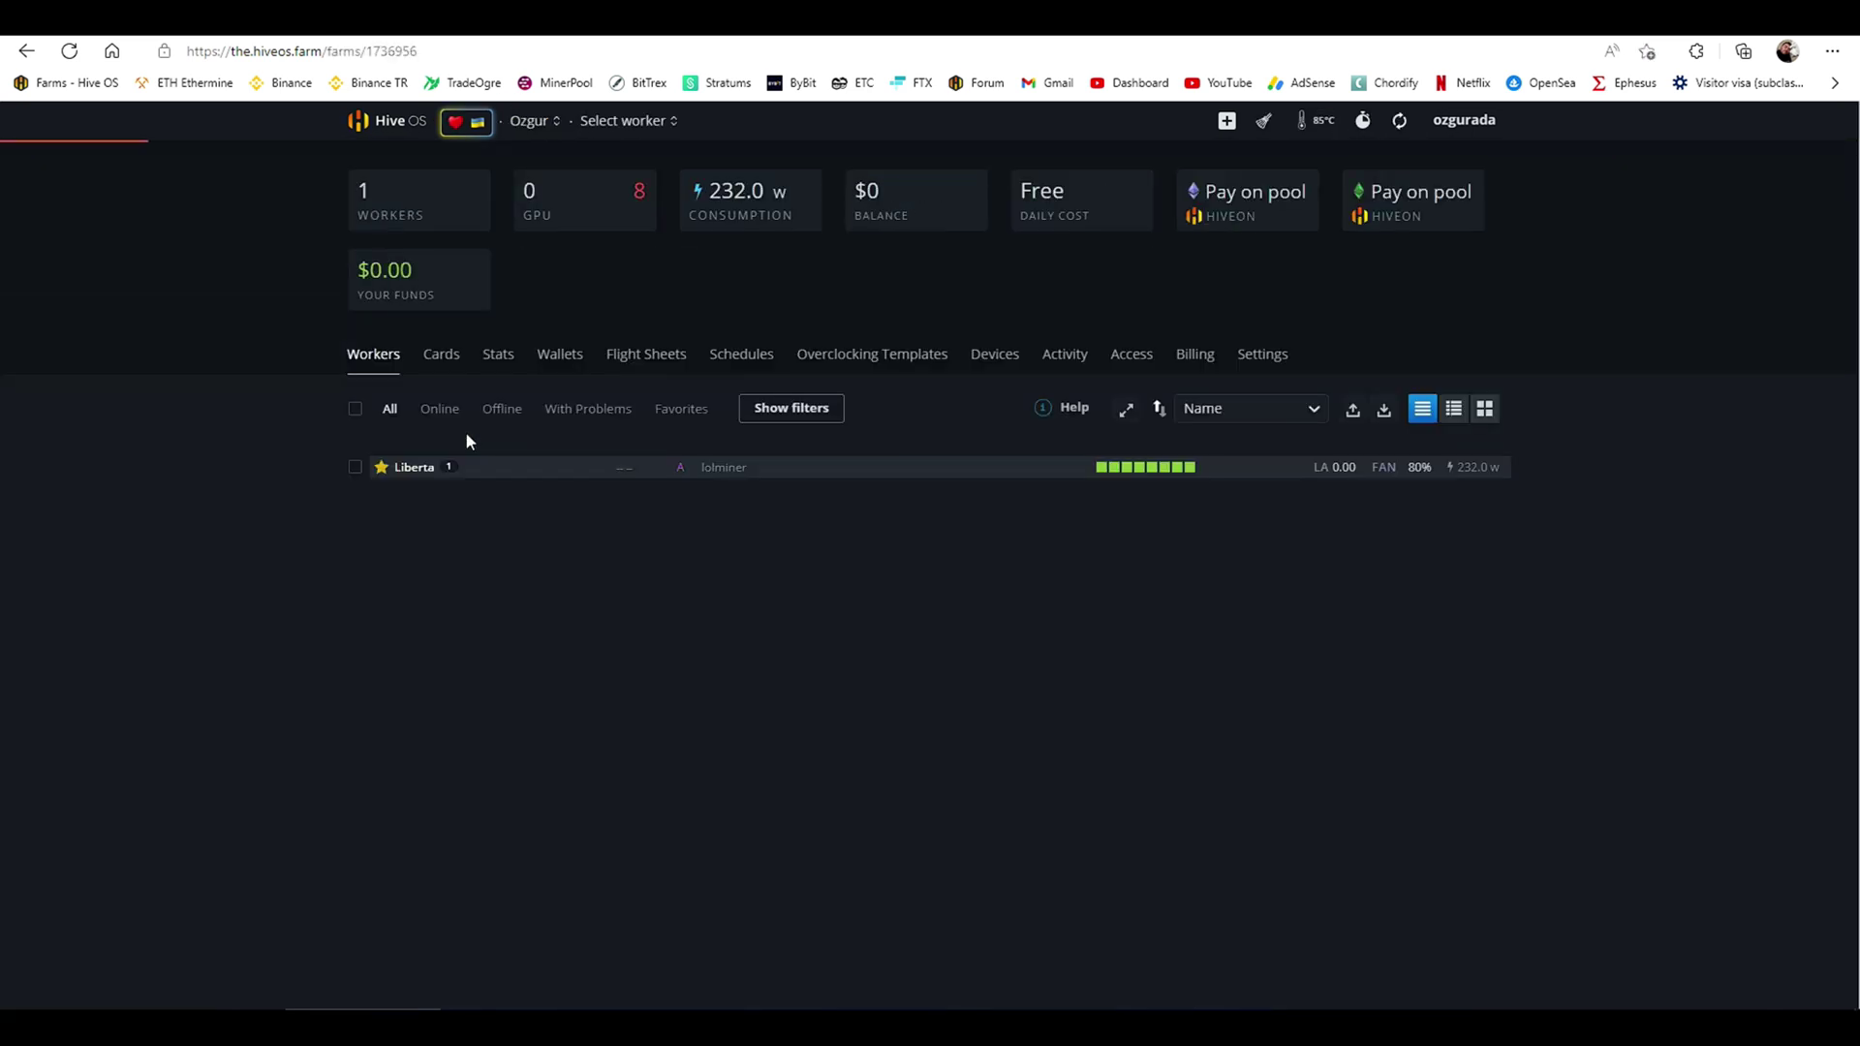
click(415, 466)
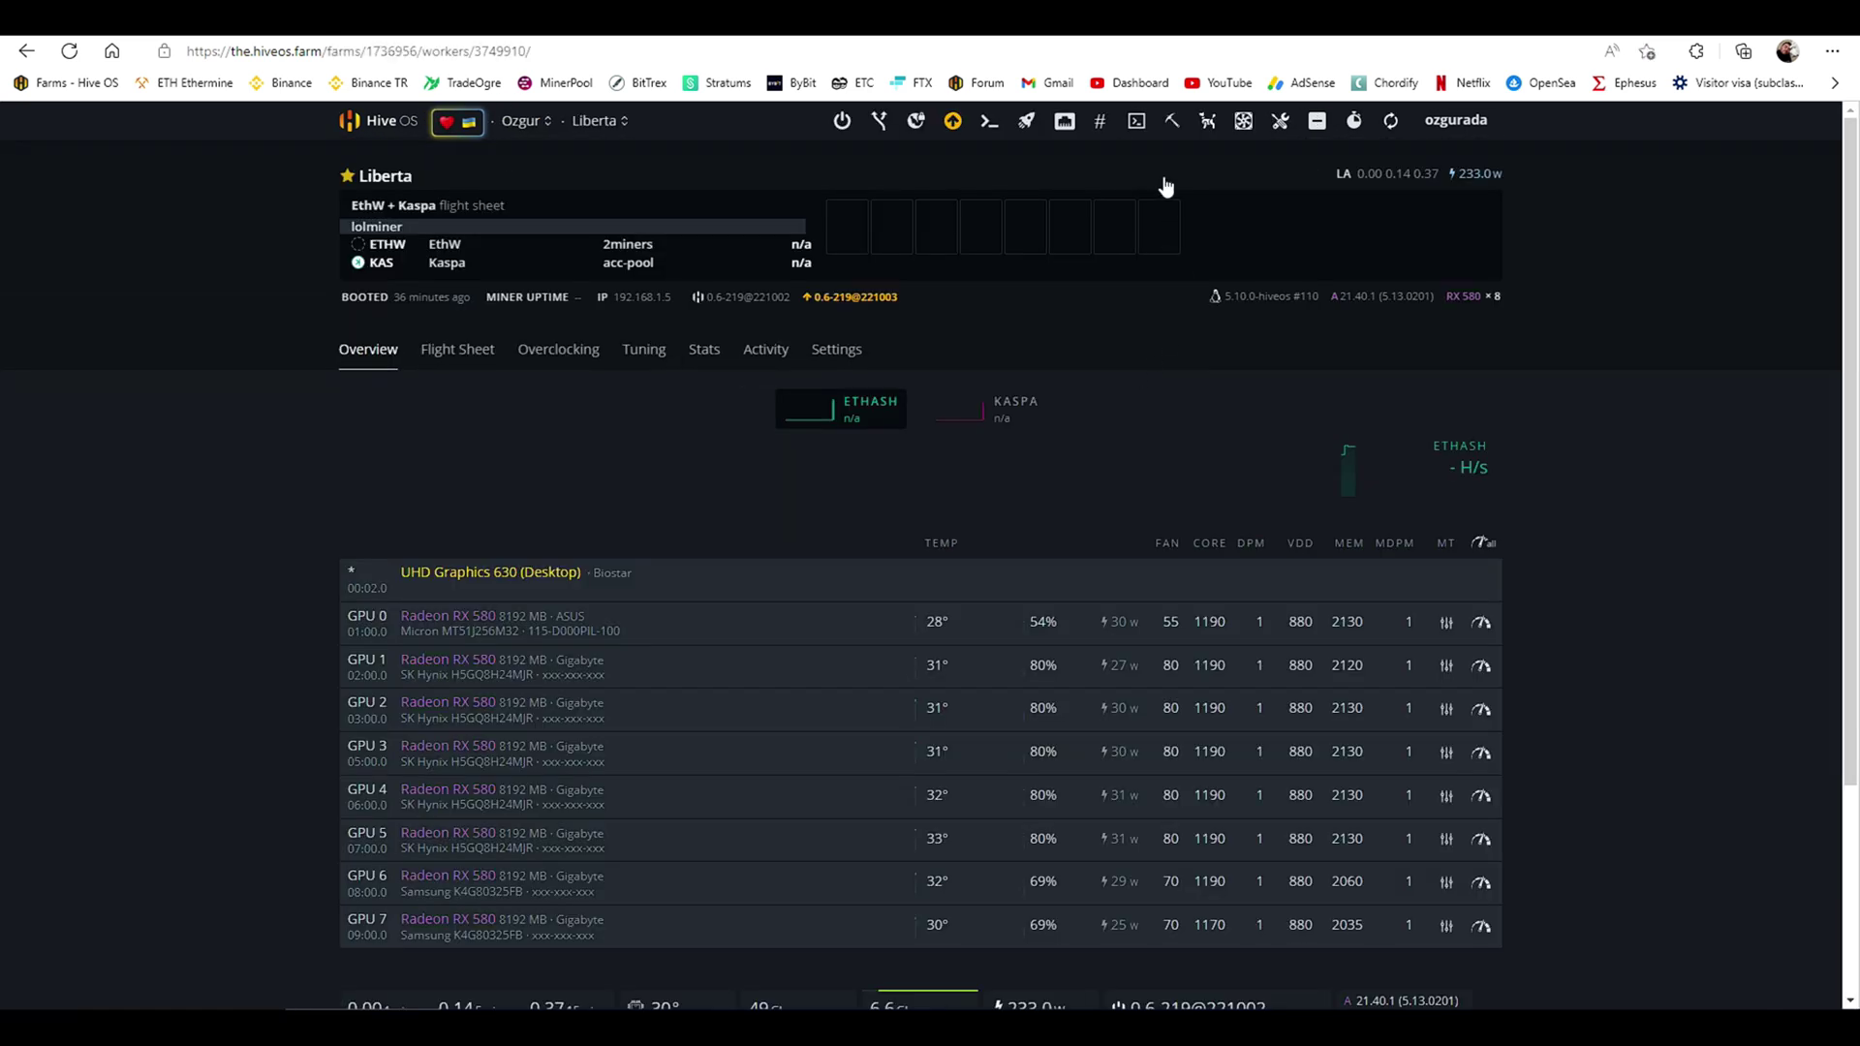
click(1030, 124)
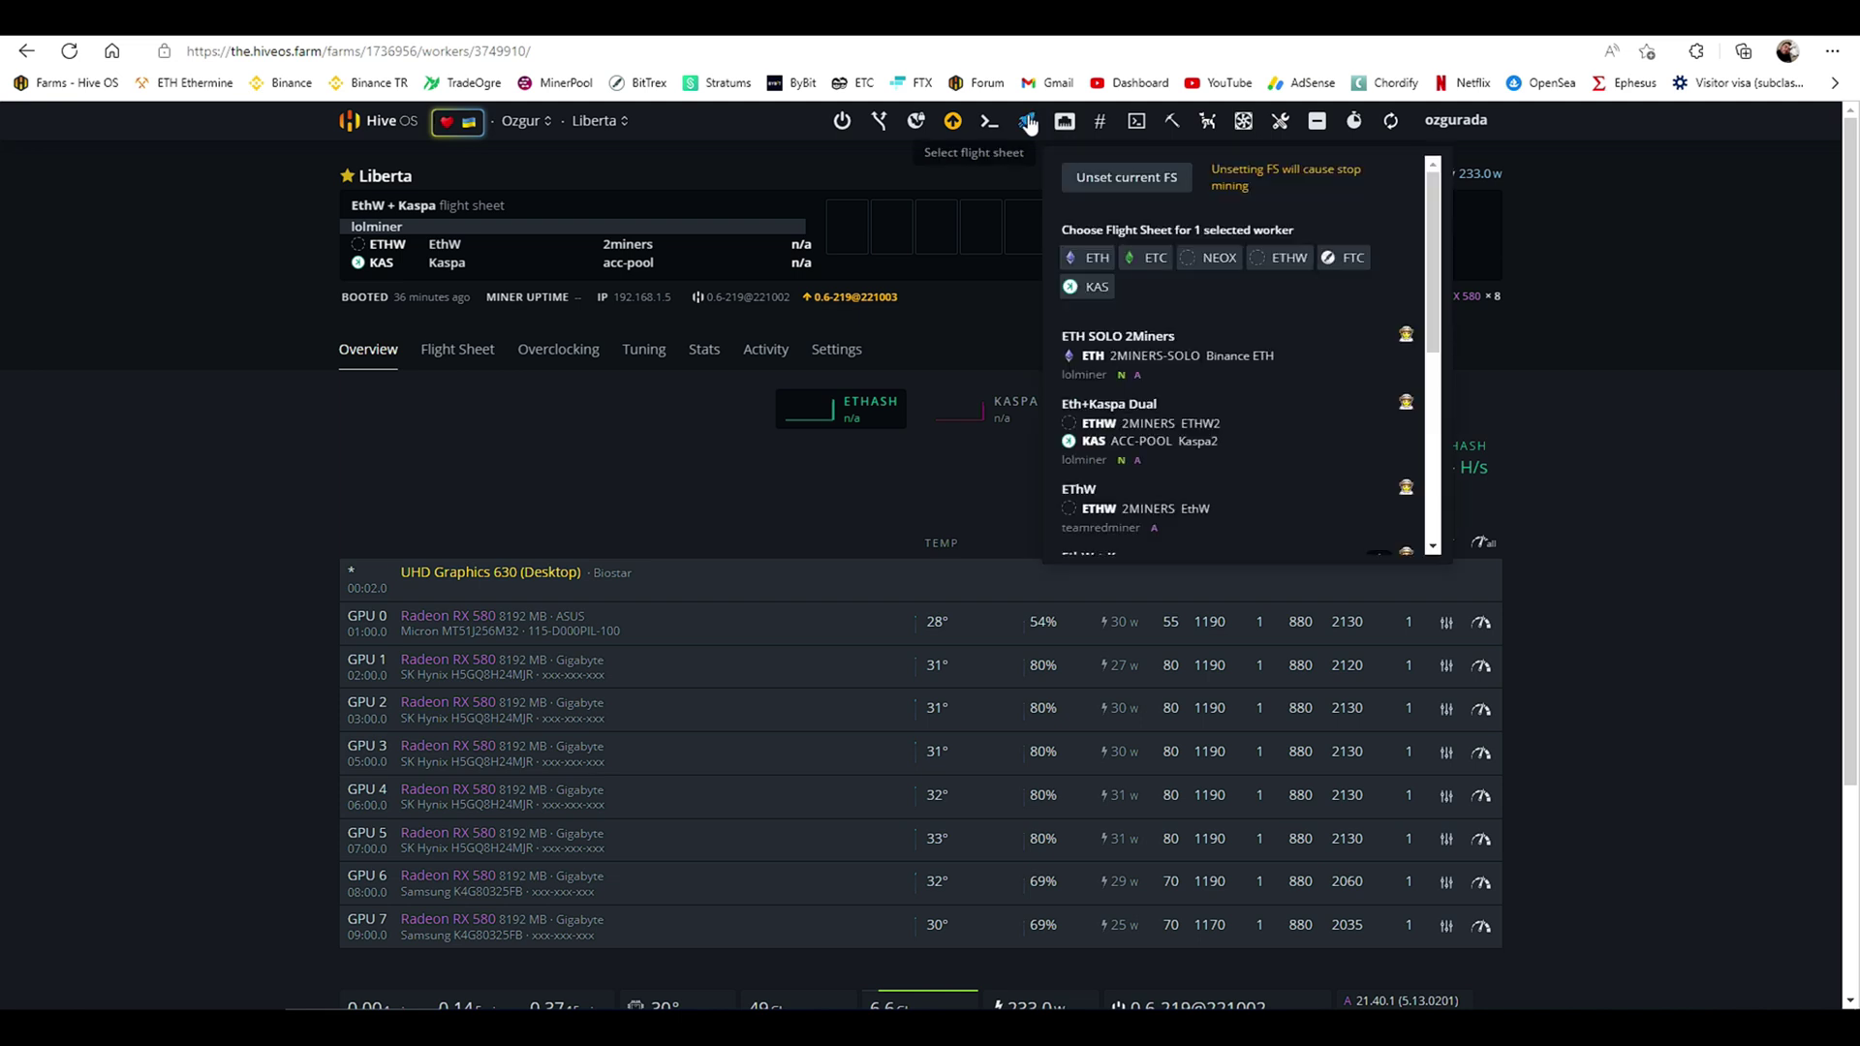
click(1171, 432)
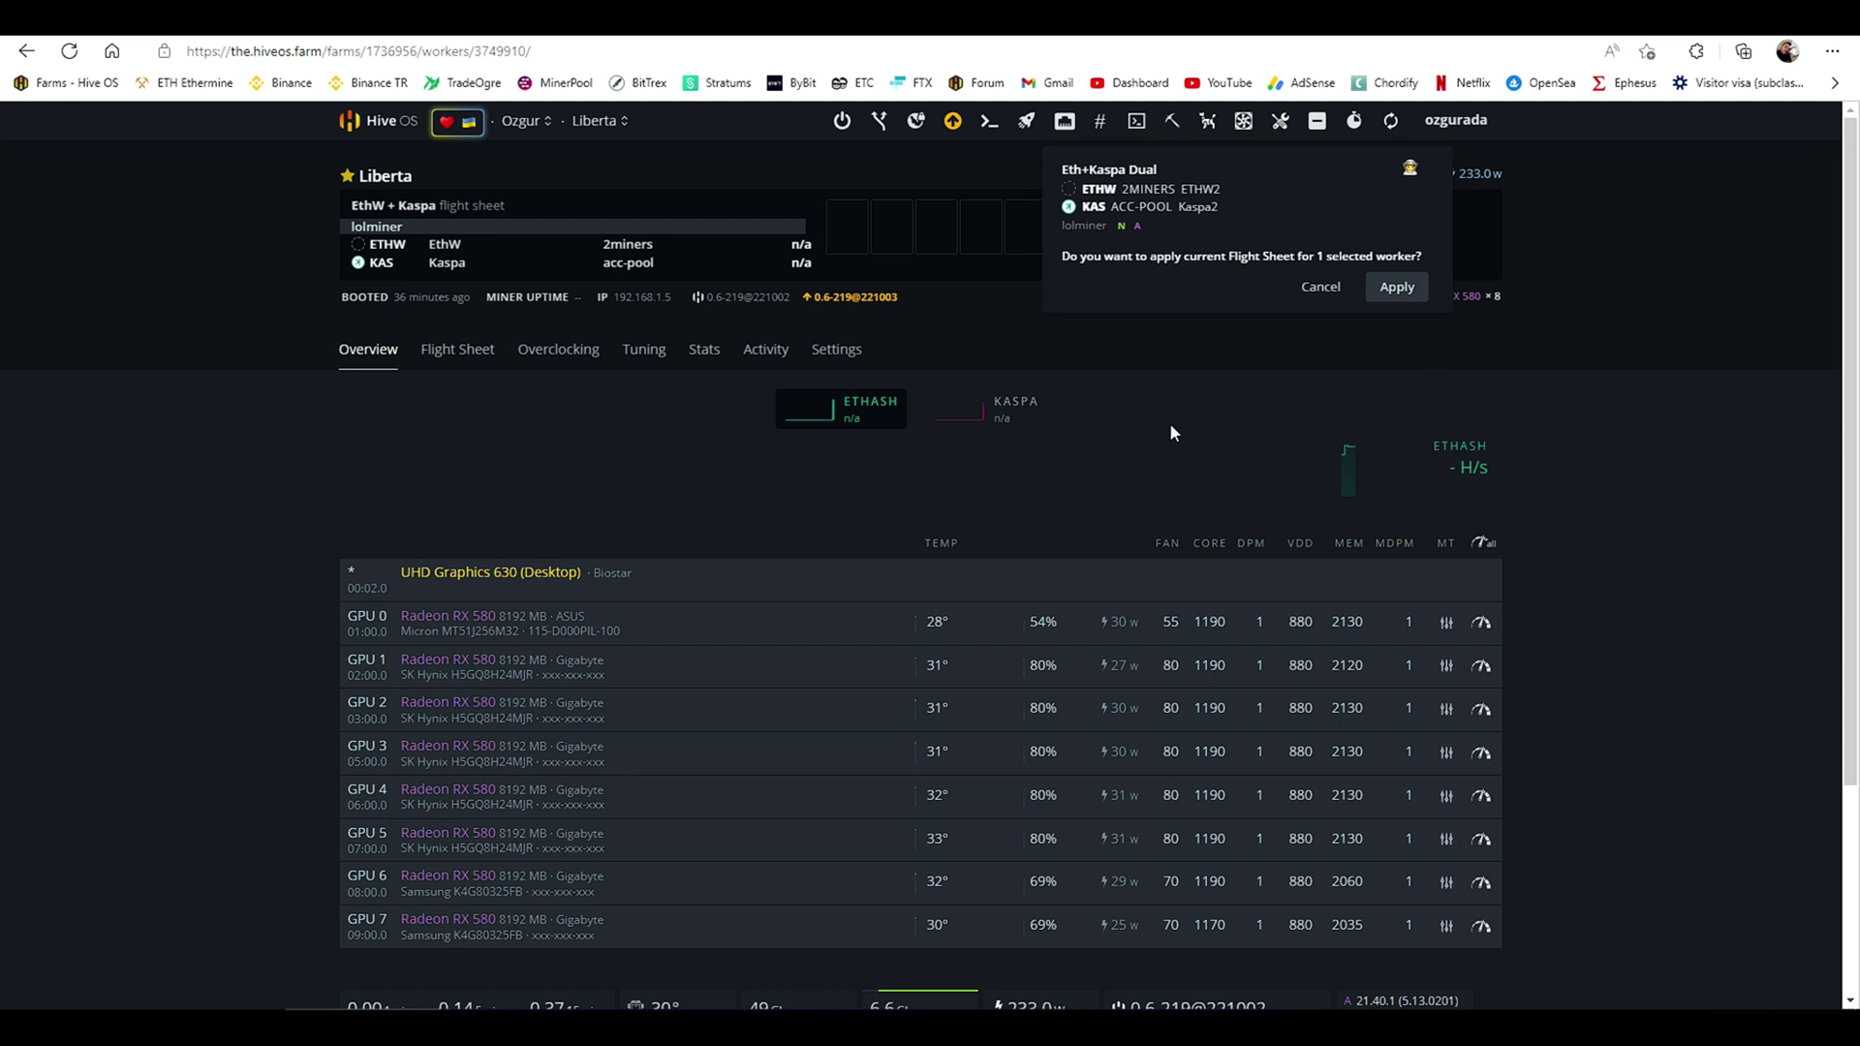
click(1398, 287)
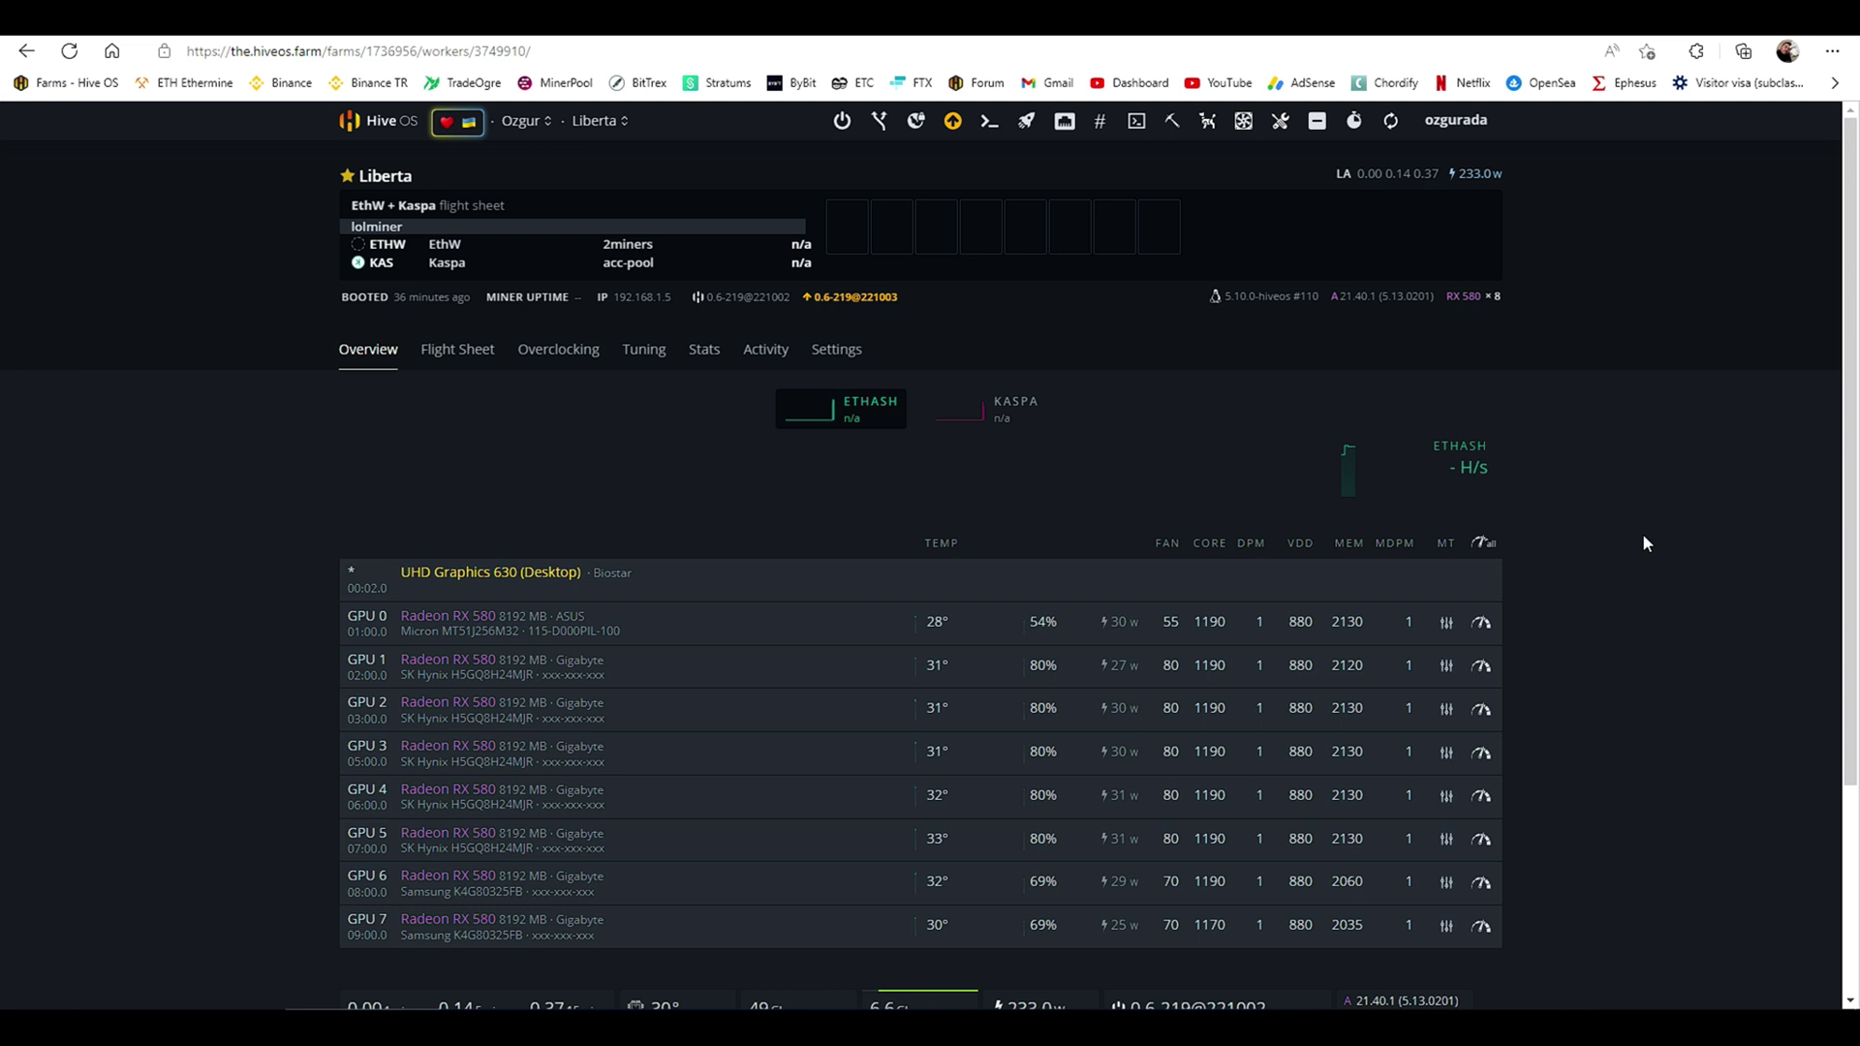
click(1391, 129)
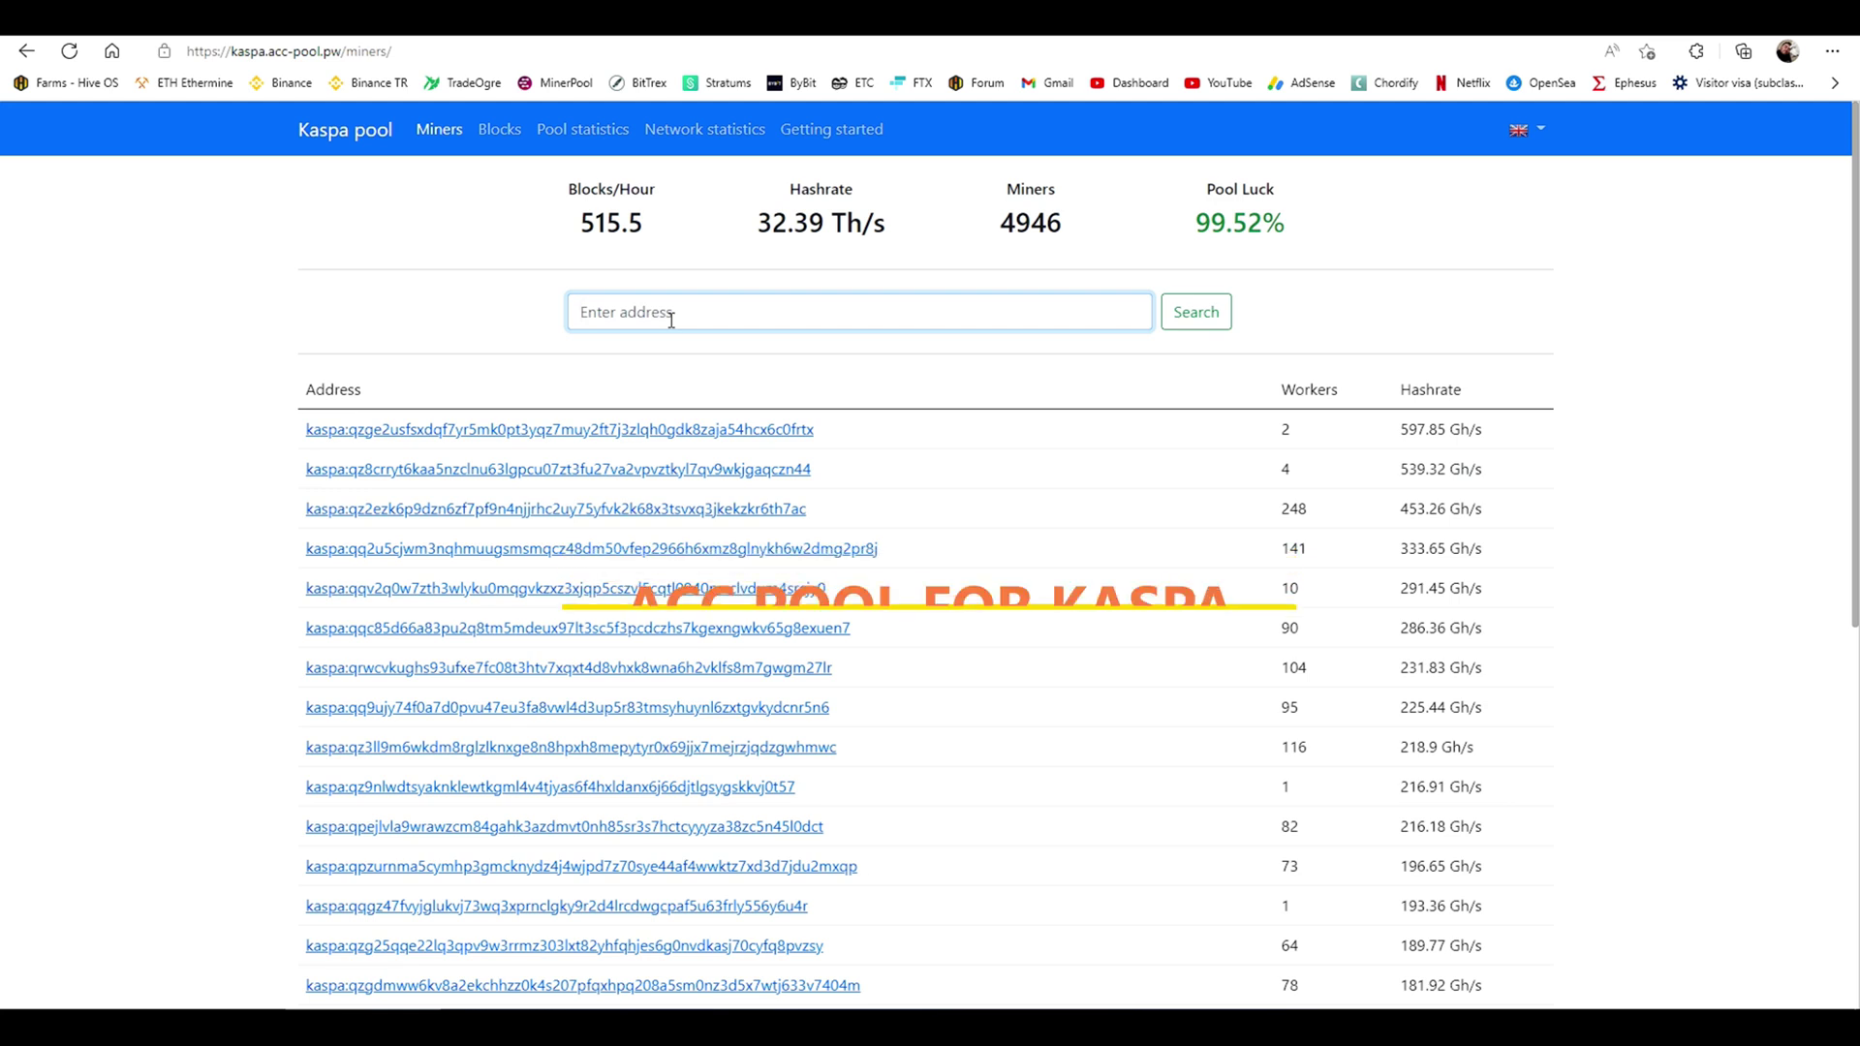
Search ACC Pool for the Kaspa address minus its 'kaspa:' prefix and show Hashrate & Shares
key(ctrl+v)
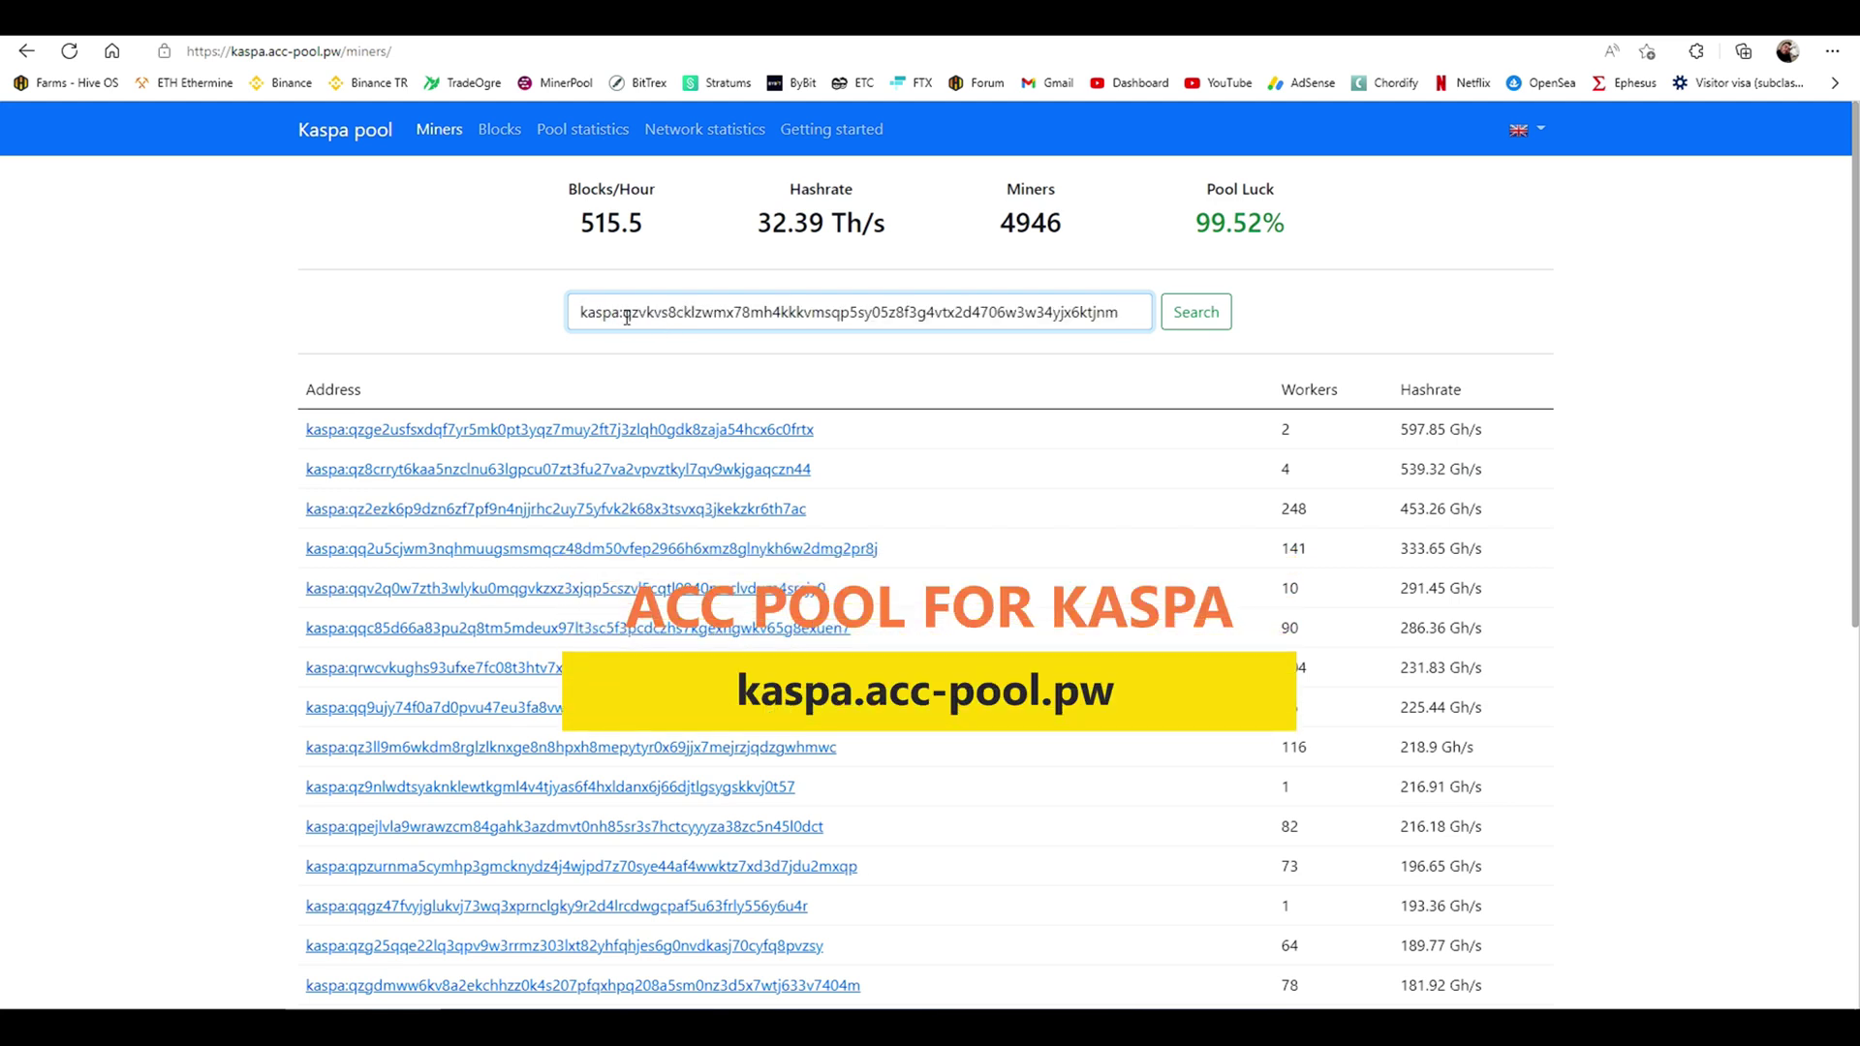
double_click(616, 314)
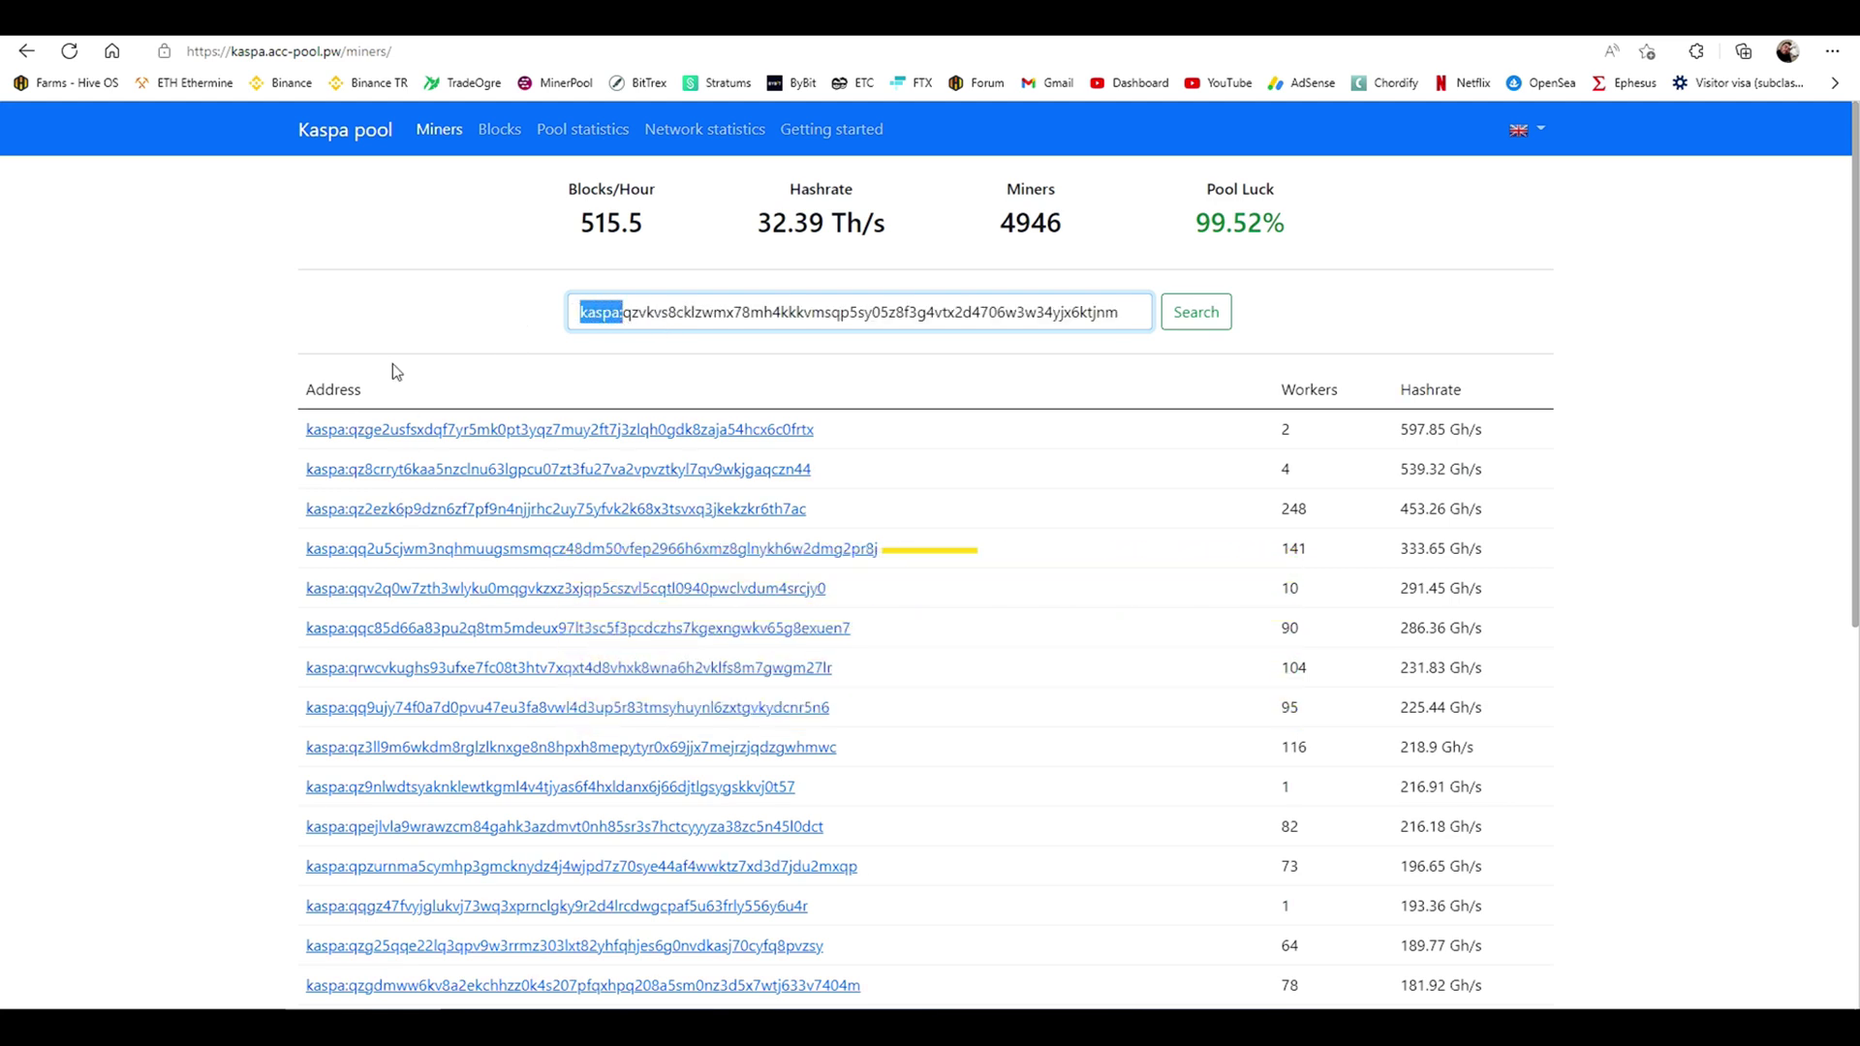
key(BackSpace)
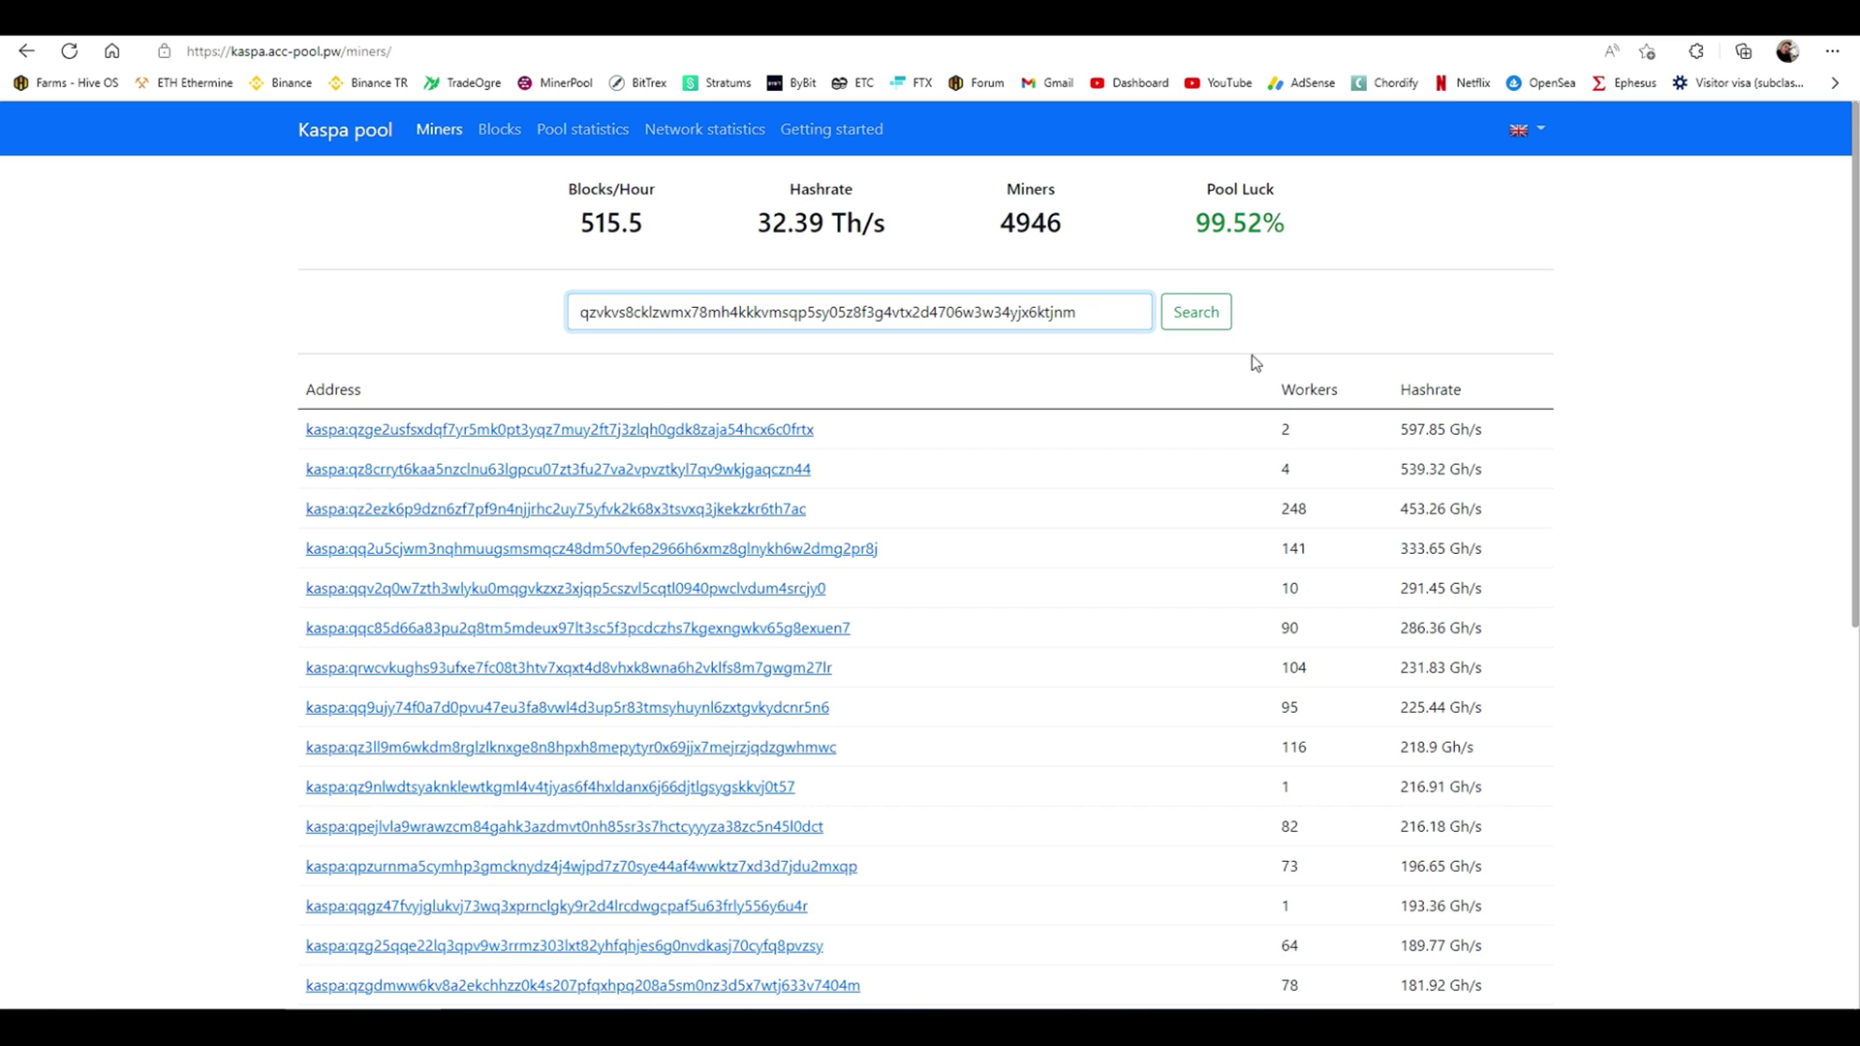
click(1195, 312)
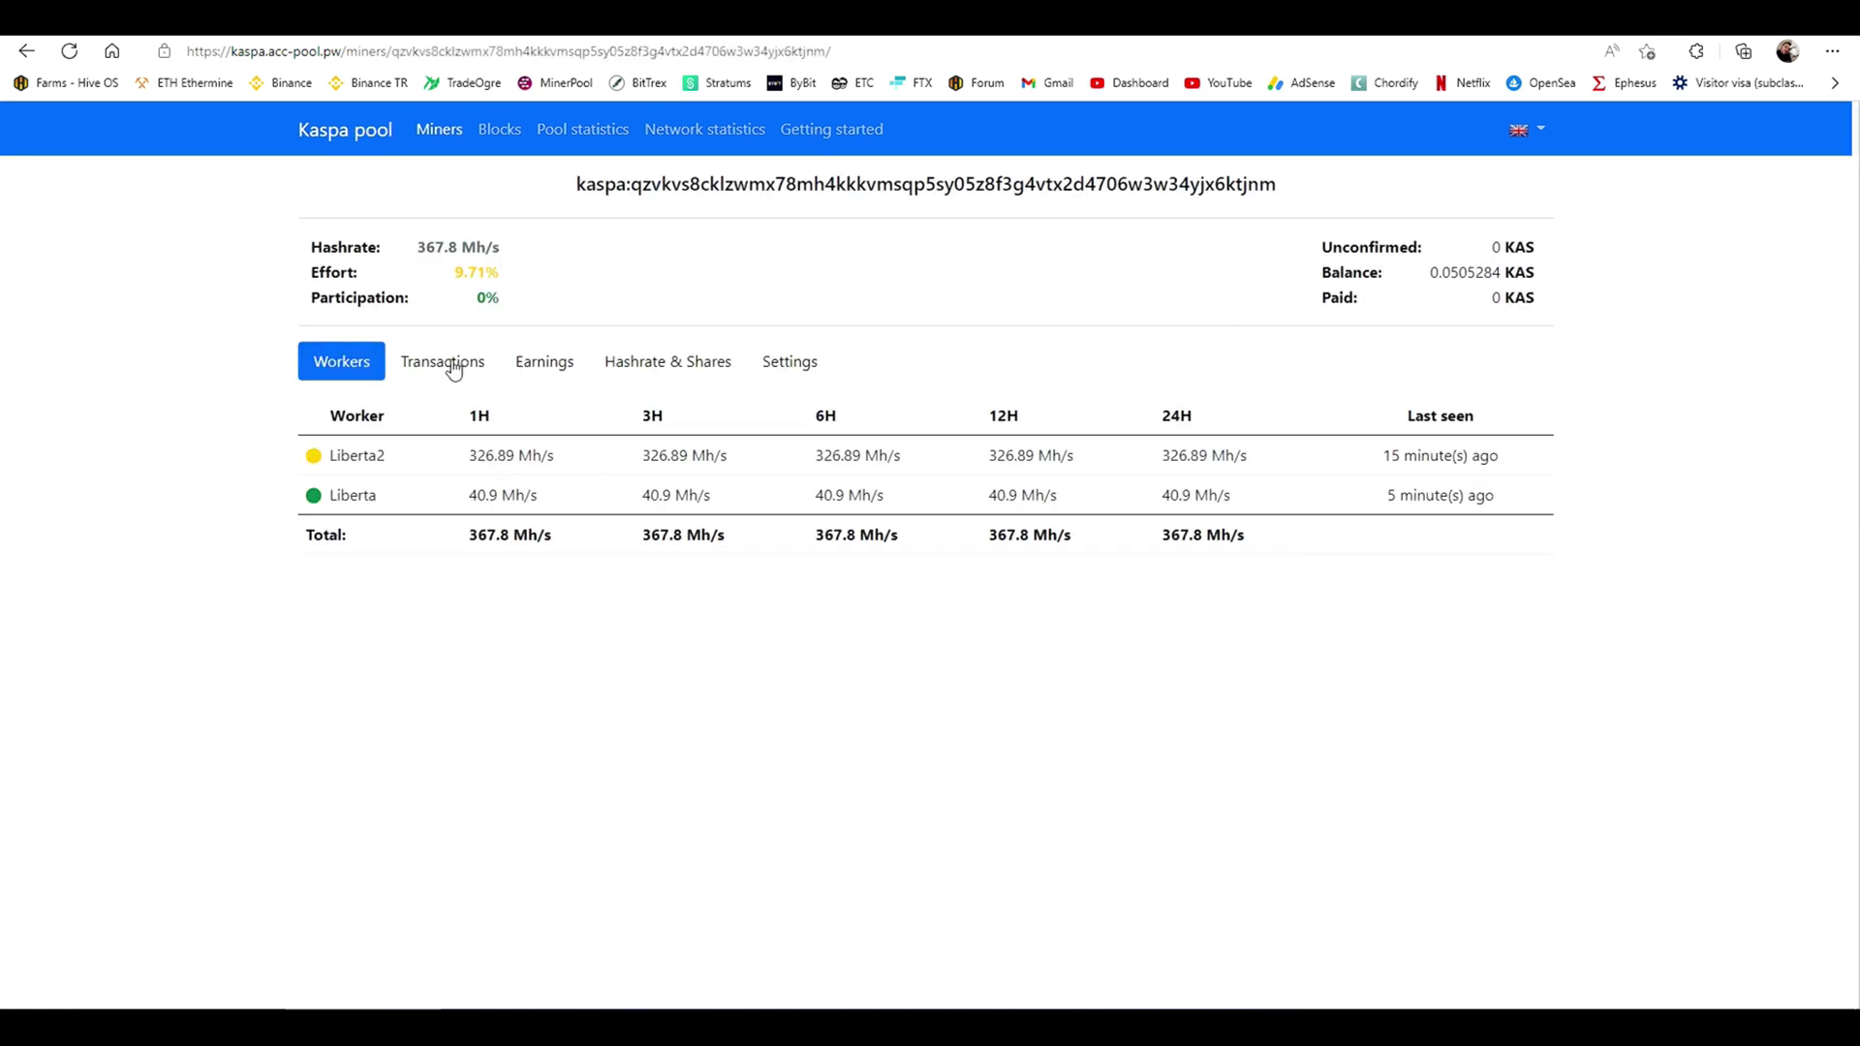
click(653, 363)
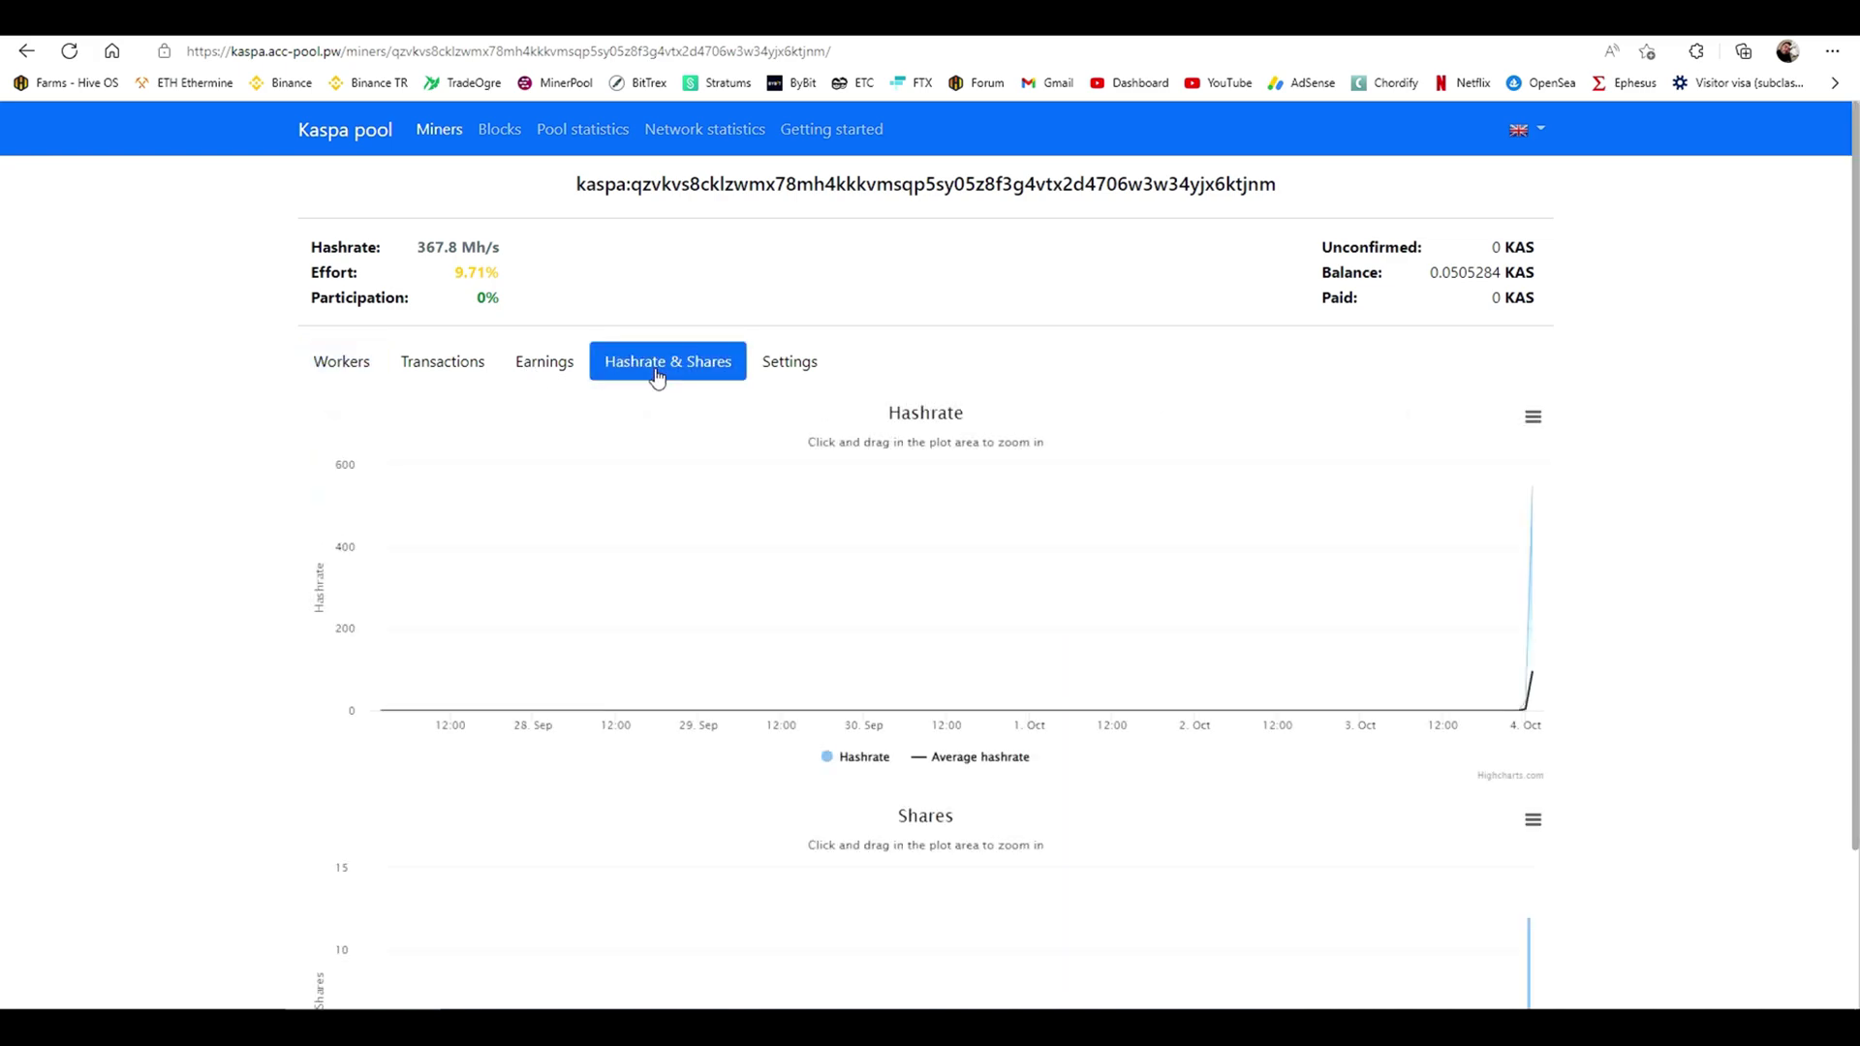